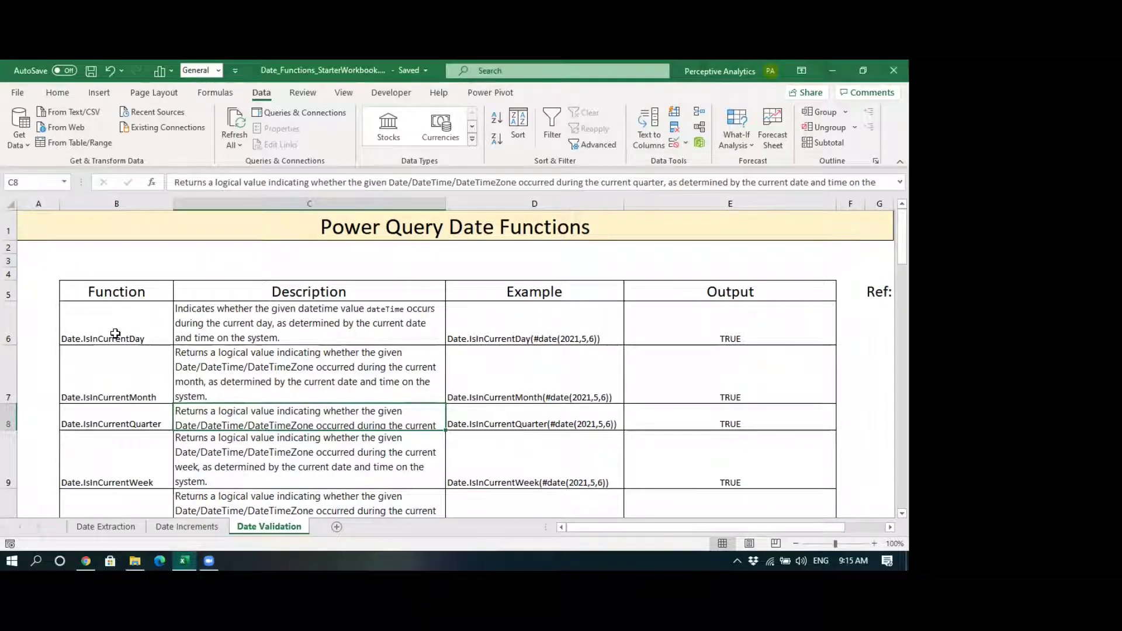
Examine the Date.IsInCurrentDay row, checking its example's date argument against the system date and reading its output
click(115, 334)
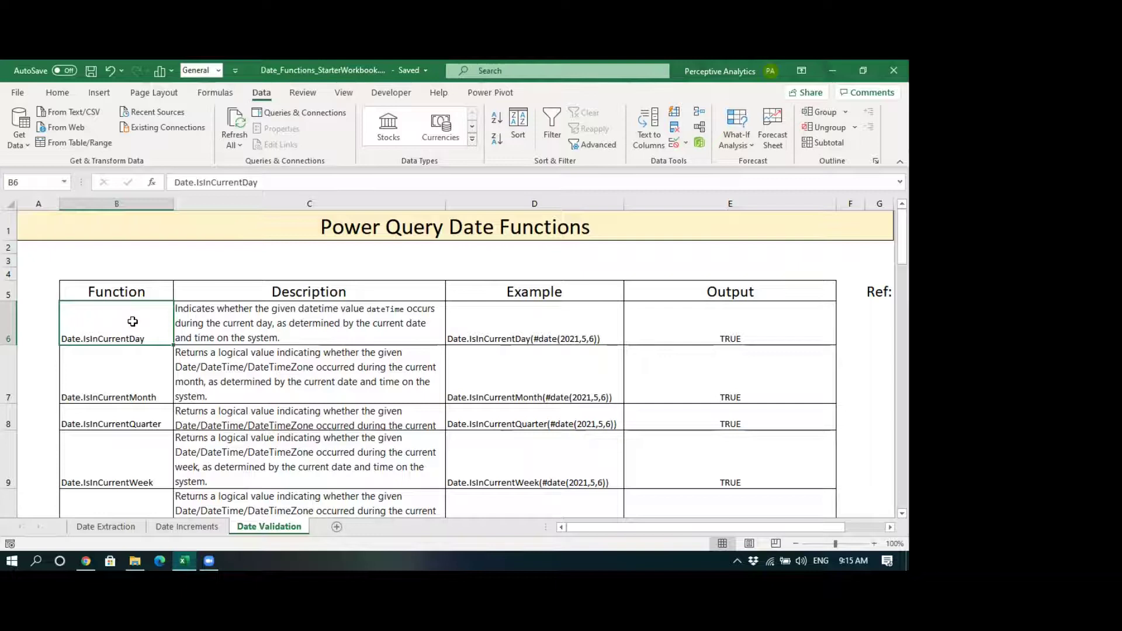
click(479, 327)
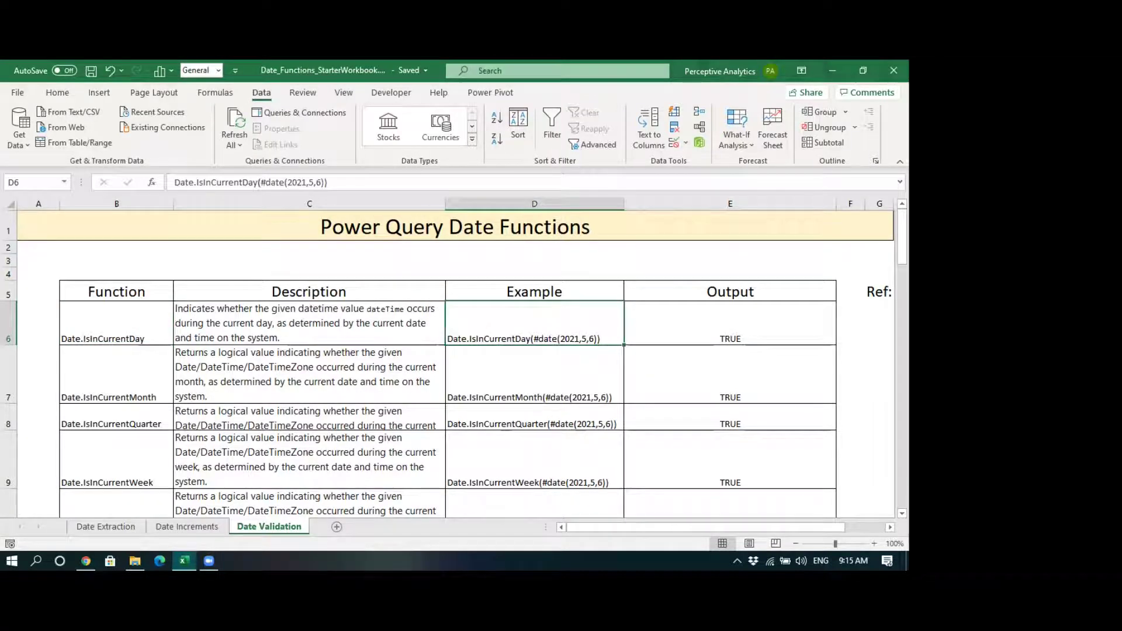
click(843, 550)
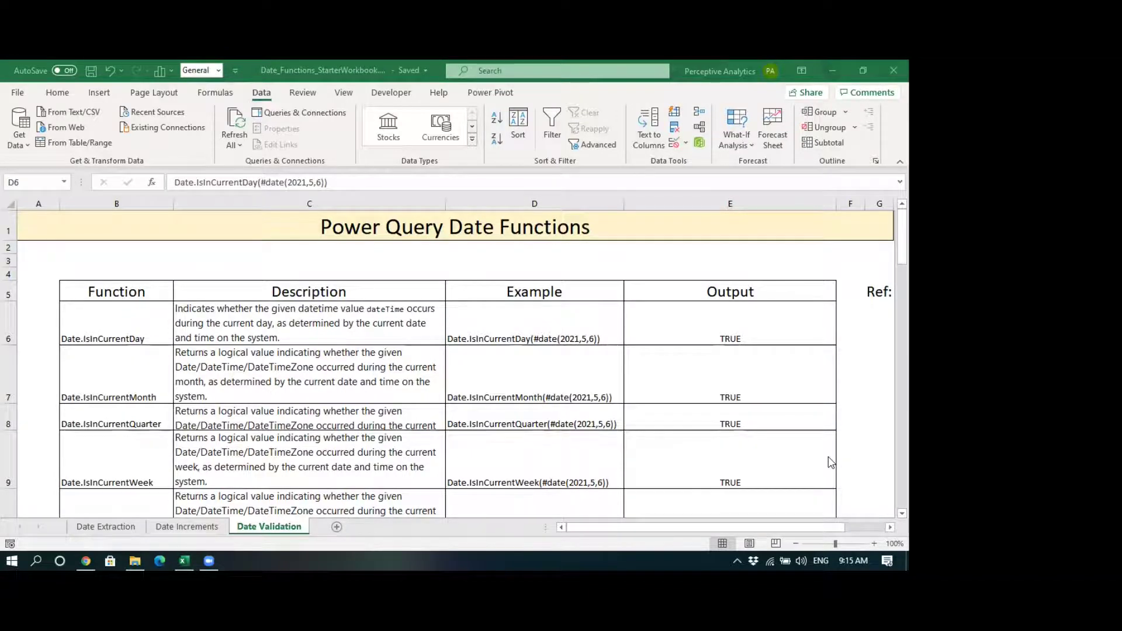
click(630, 319)
click(505, 321)
click(173, 182)
drag(173, 182, 326, 182)
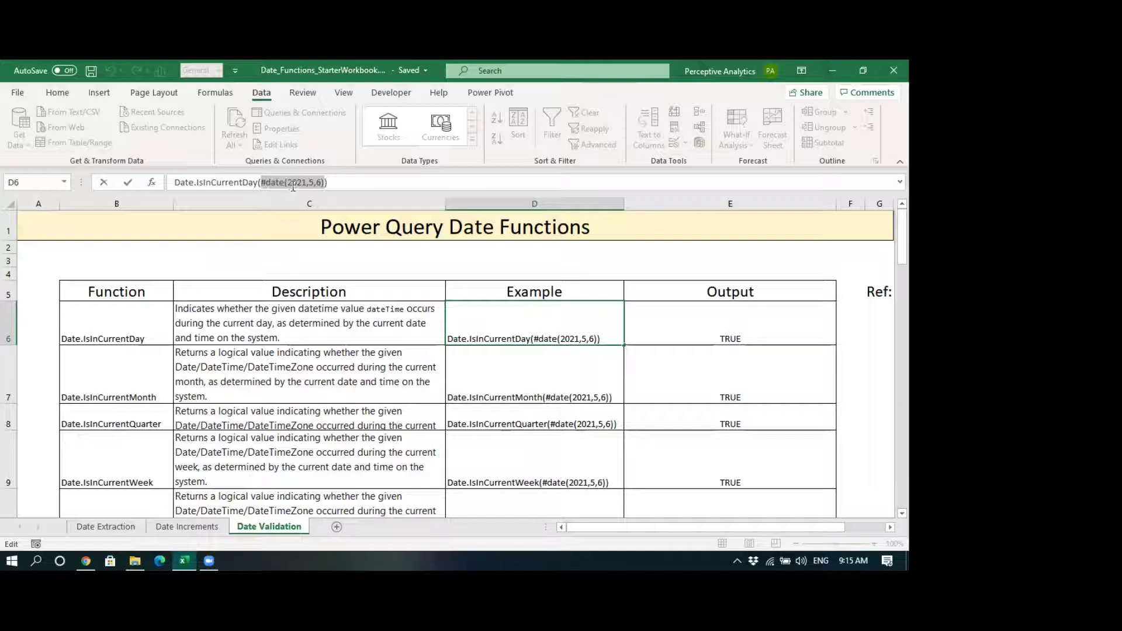
click(328, 182)
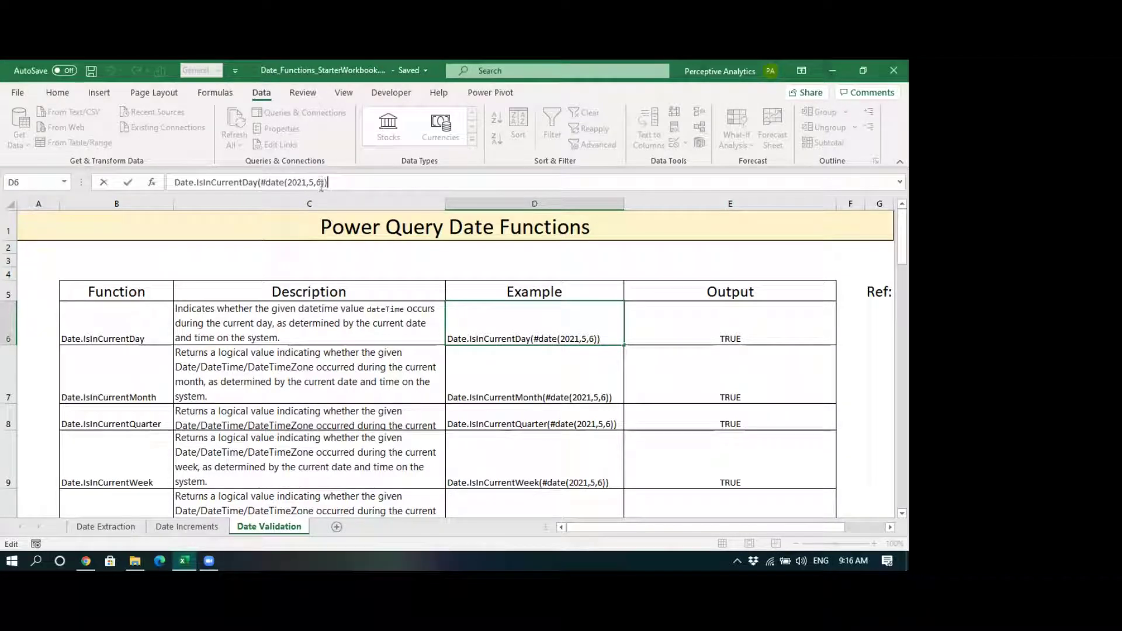
click(700, 323)
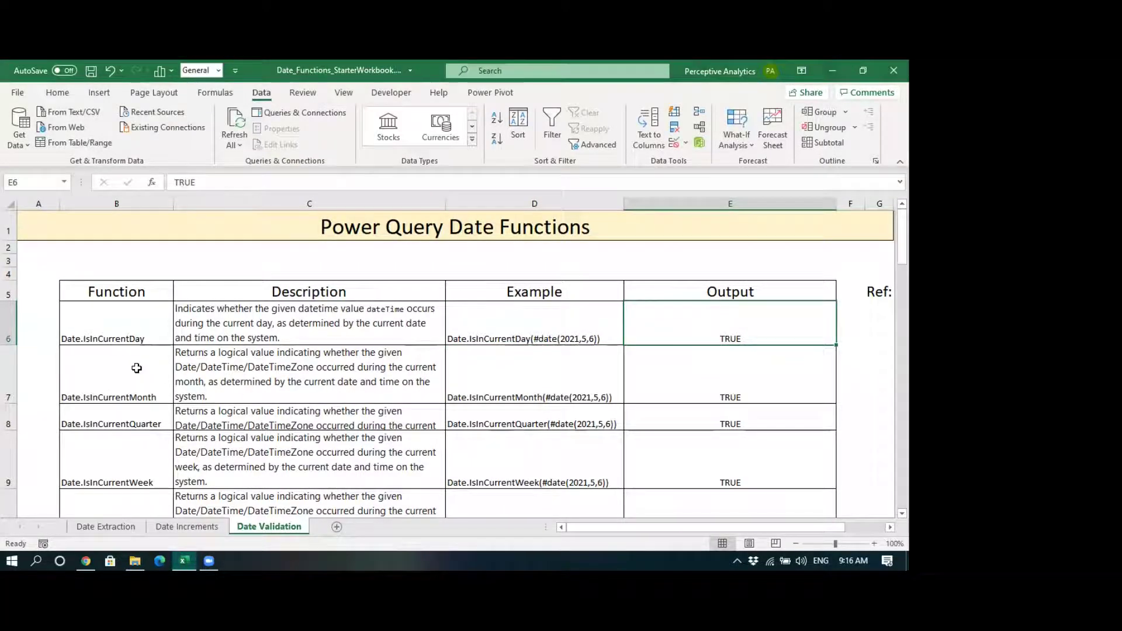
Examine the Date.IsInCurrentMonth row, including the date argument in its example and the corresponding output
click(137, 368)
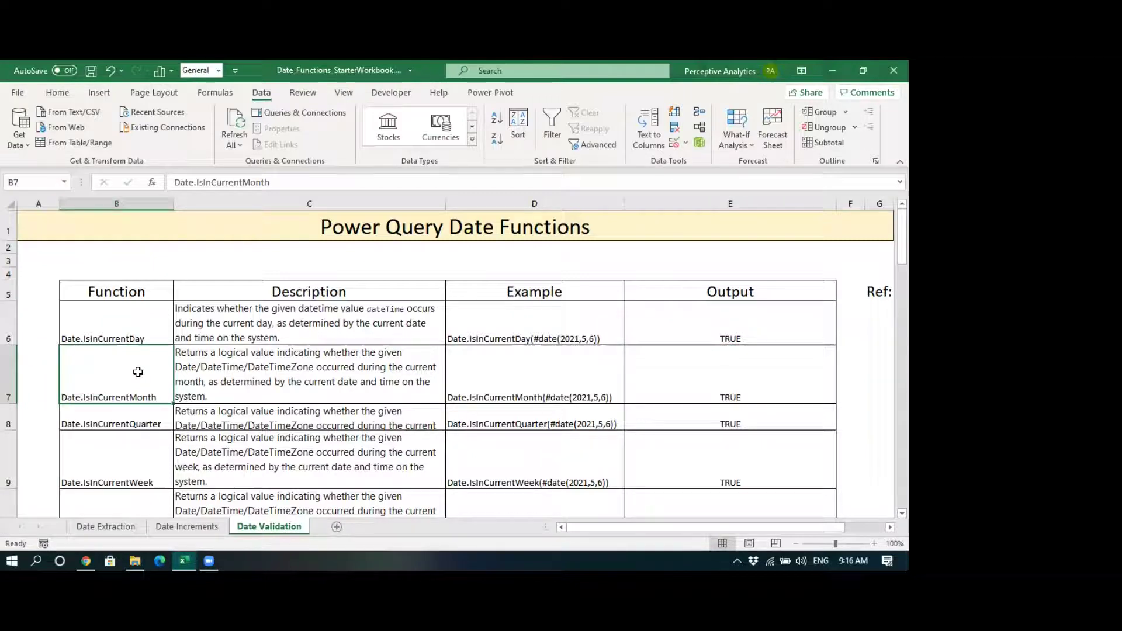
click(539, 376)
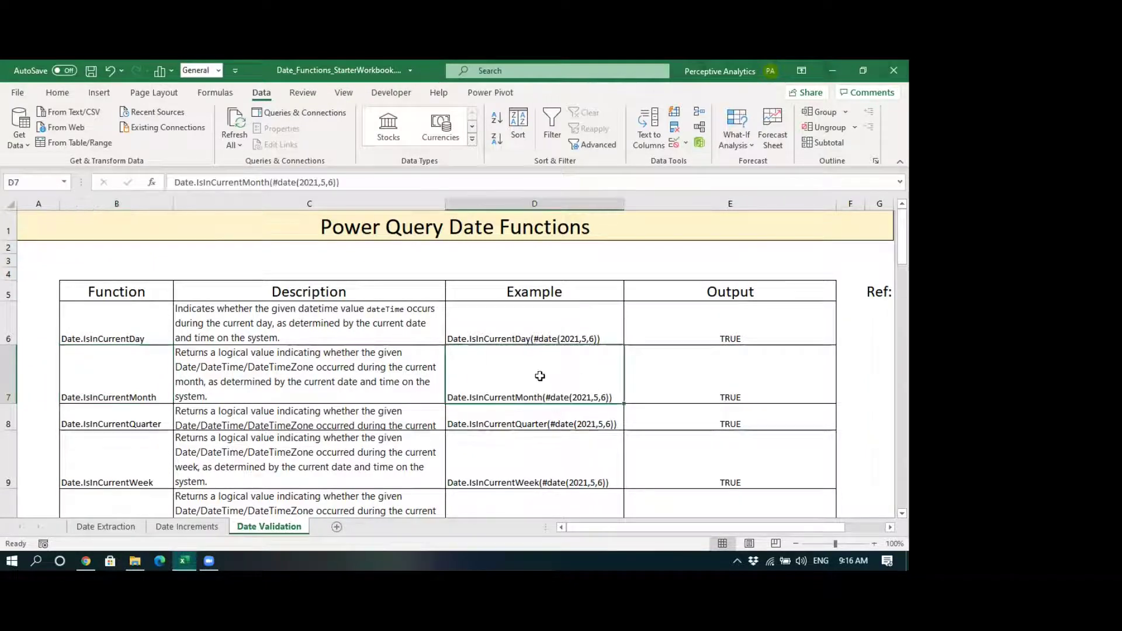
drag(339, 183, 274, 188)
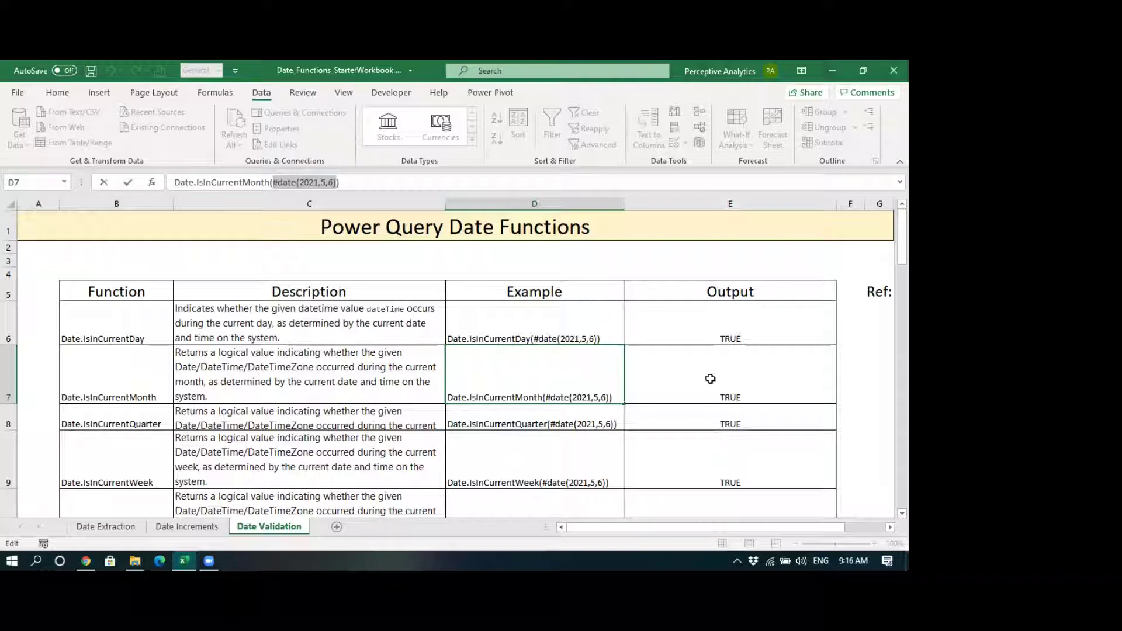
click(759, 358)
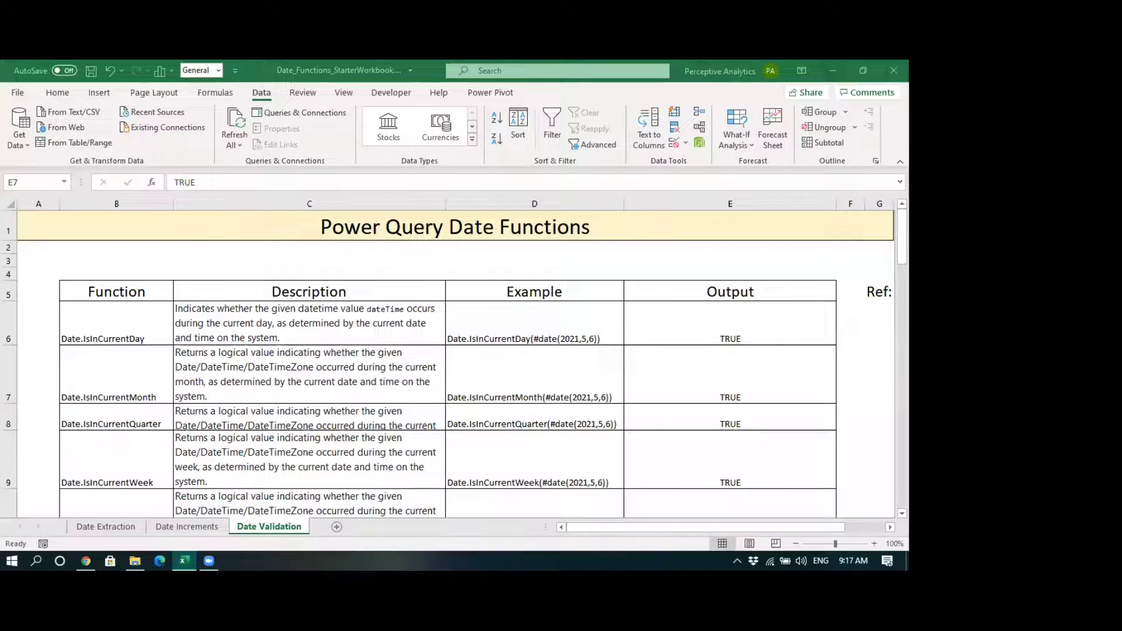
click(503, 366)
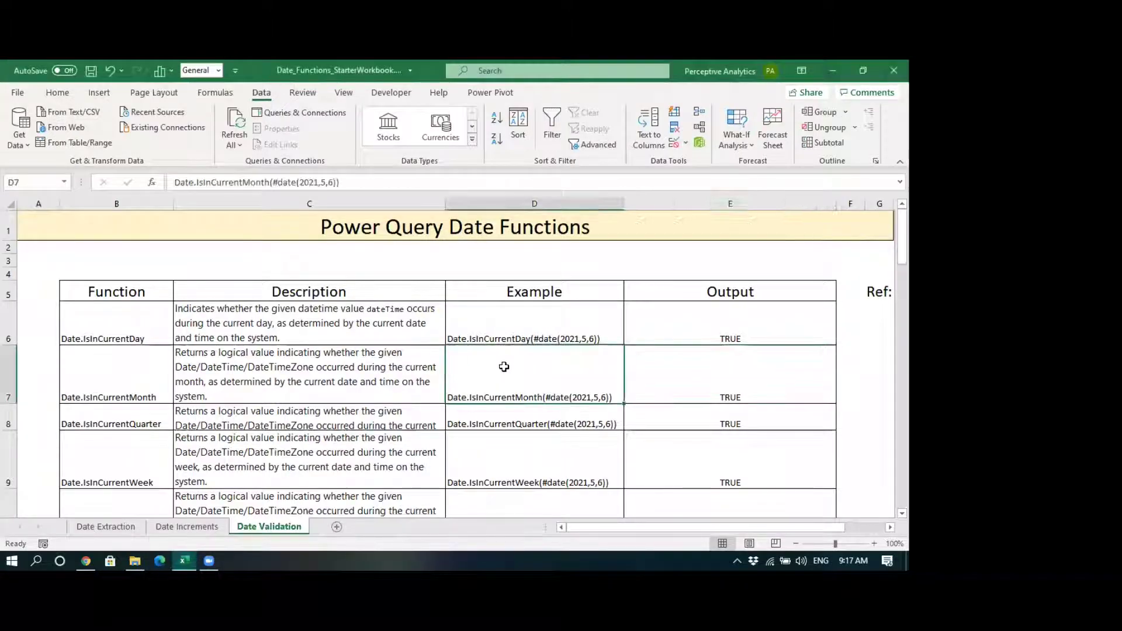
click(704, 375)
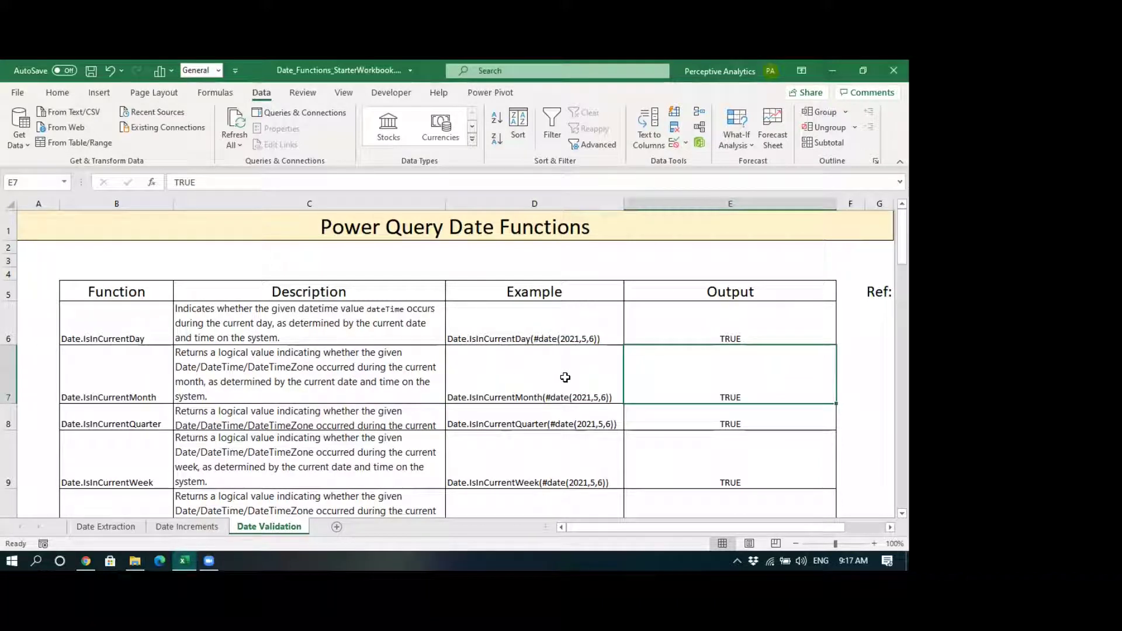
Review the Date.IsInCurrentQuarter function, its example's date argument and its output in row 8
click(130, 416)
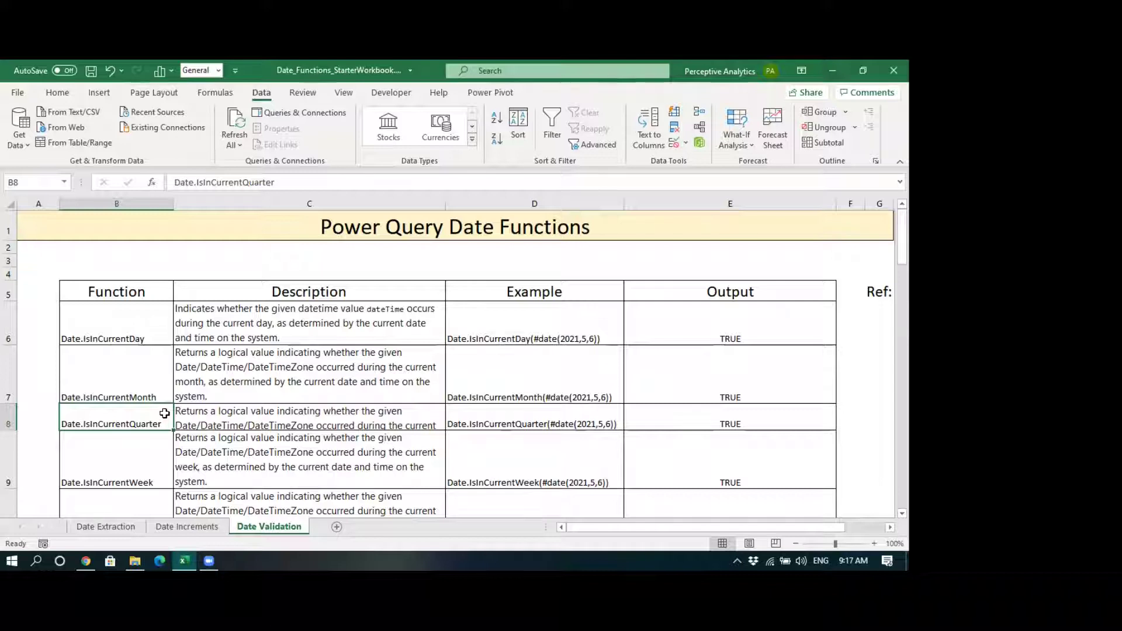
click(495, 416)
drag(278, 183, 341, 184)
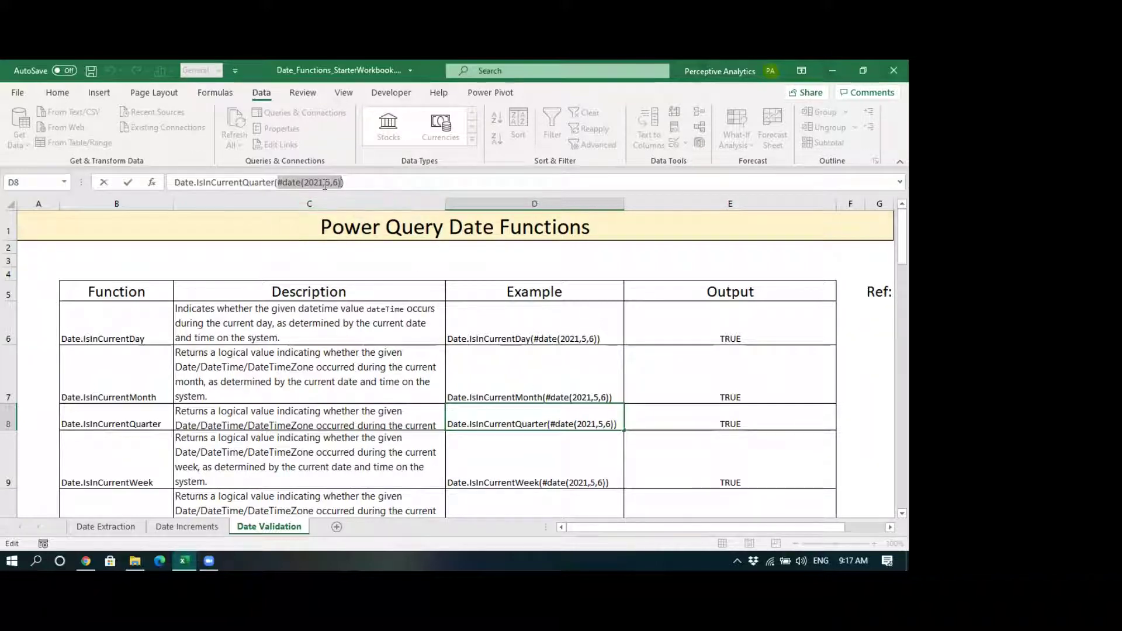
click(707, 418)
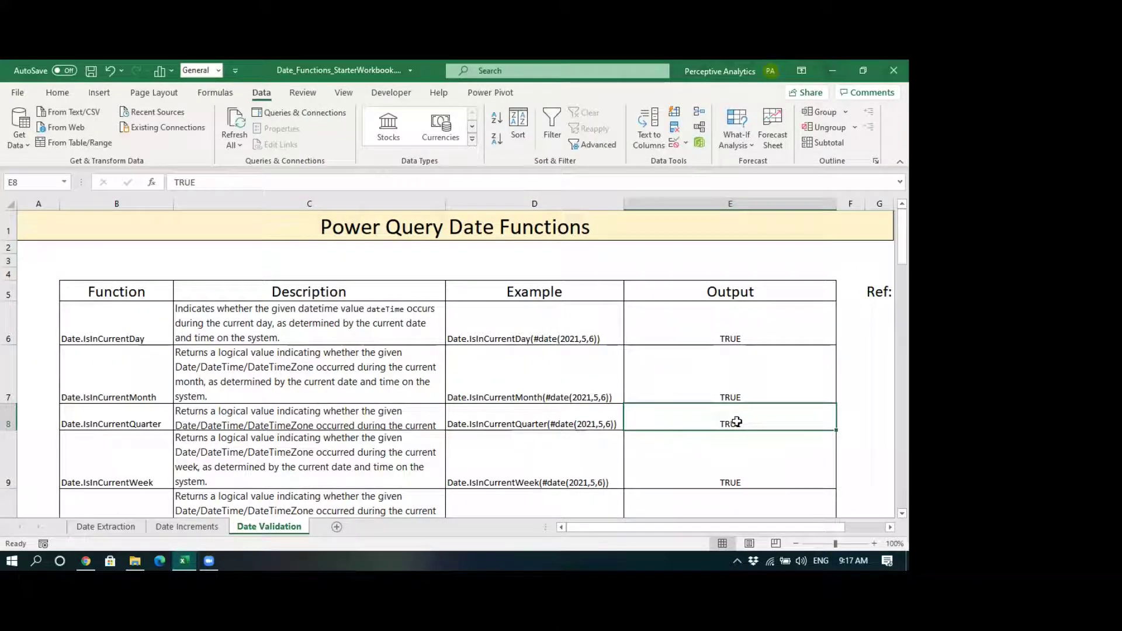
Examine the Date.IsInCurrentWeek row, comparing its example date with the current week in the system calendar
click(90, 460)
scroll(100, 451, down, 1)
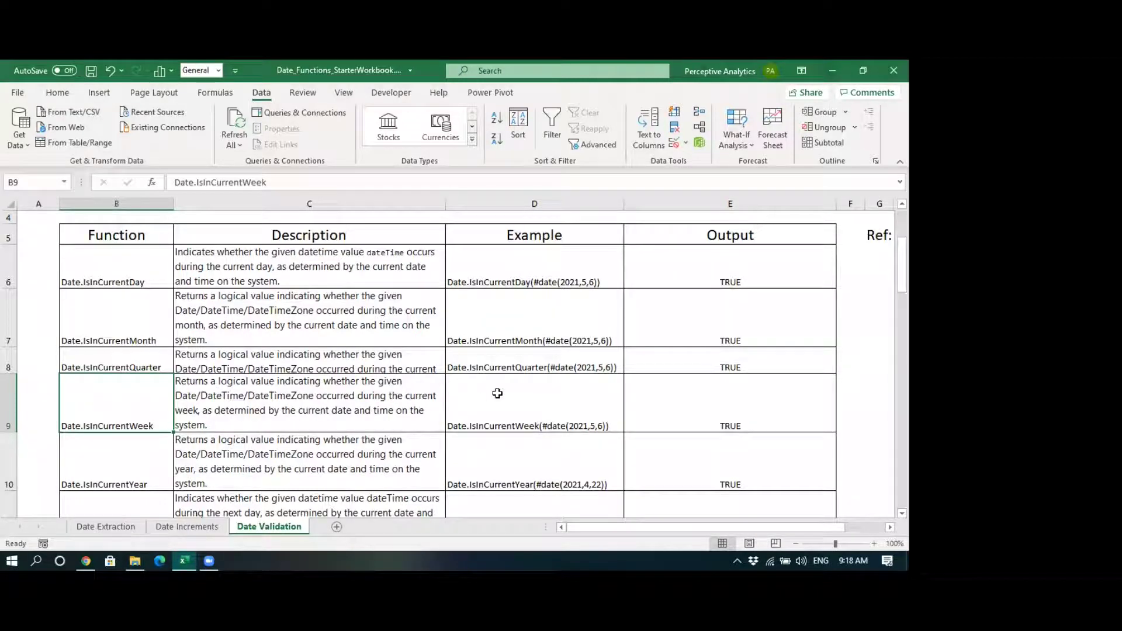
click(851, 550)
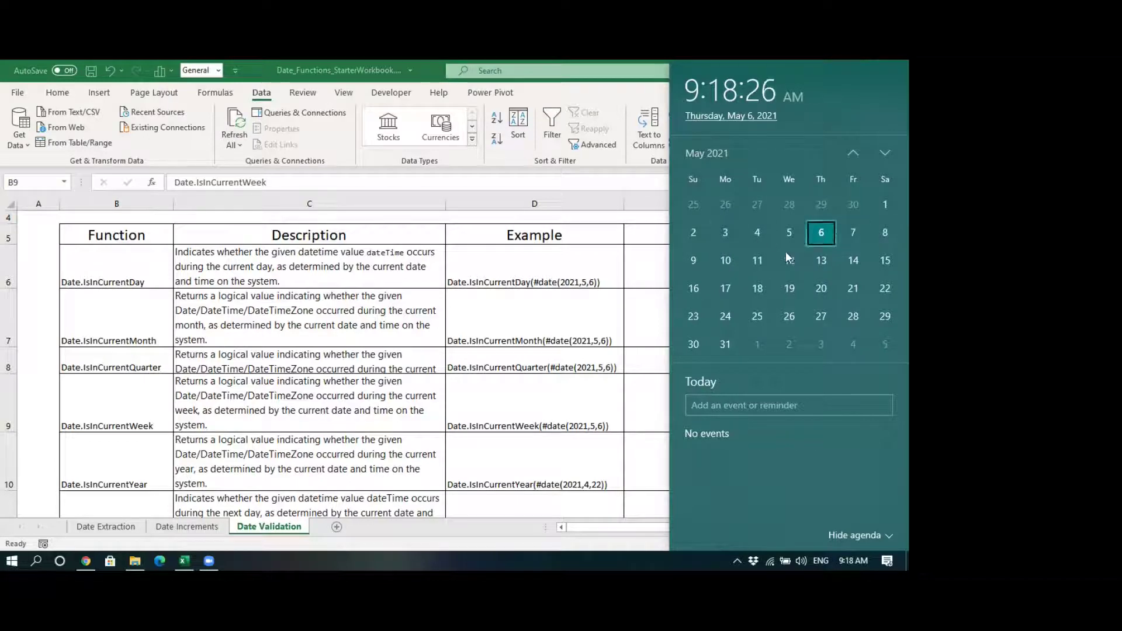
click(605, 392)
click(682, 397)
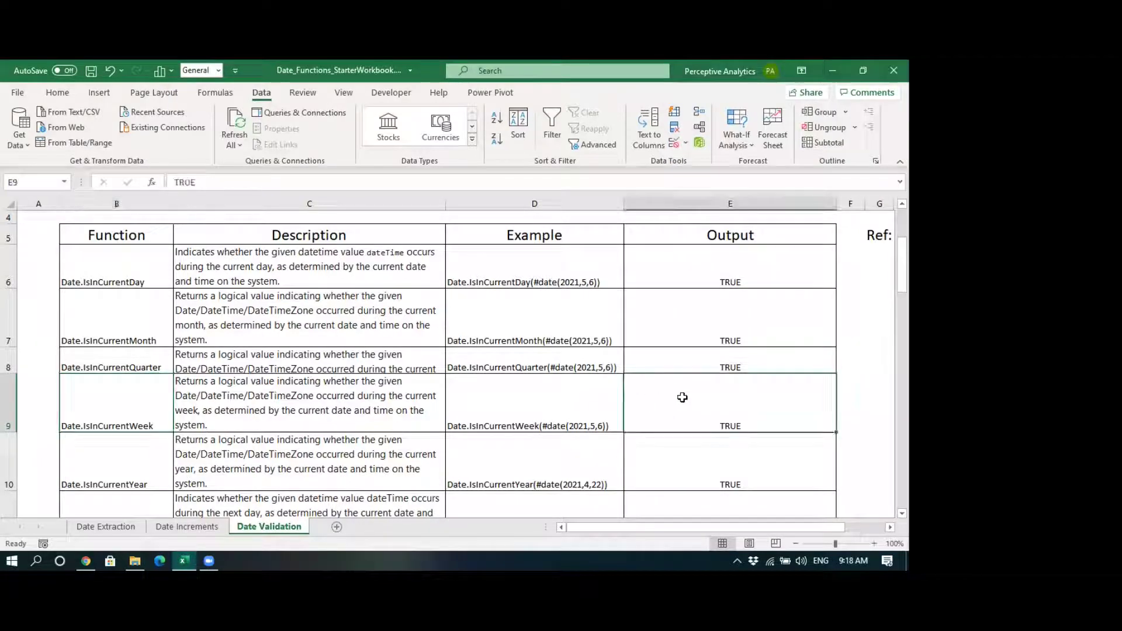
Review the Date.IsInCurrentYear function in row 10 together with its example formula and output
scroll(683, 398, down, 1)
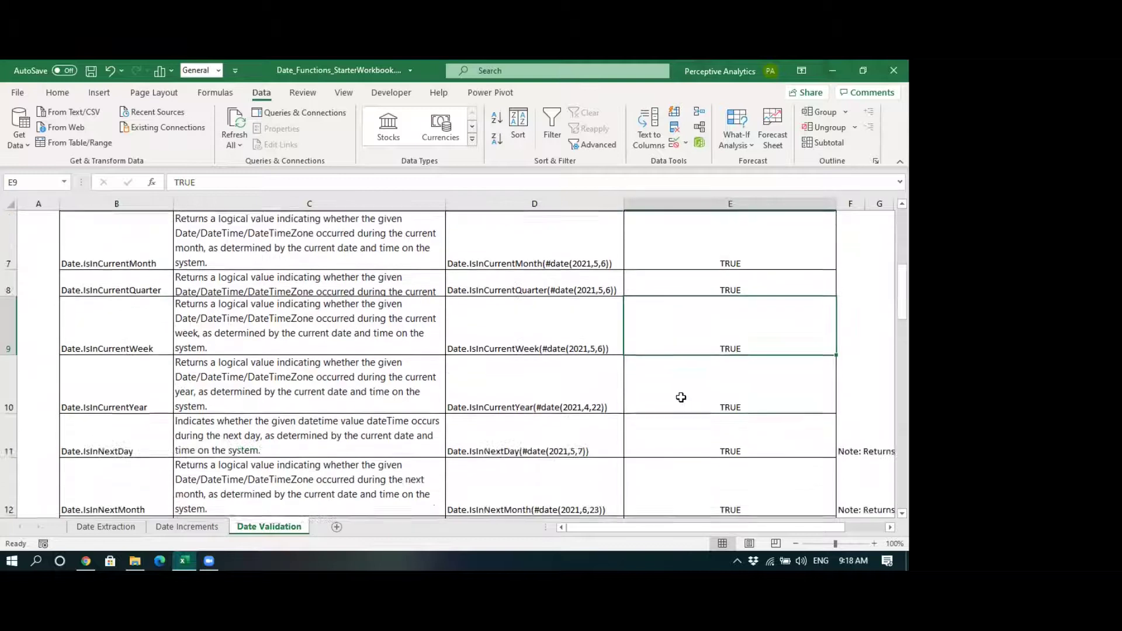
click(98, 388)
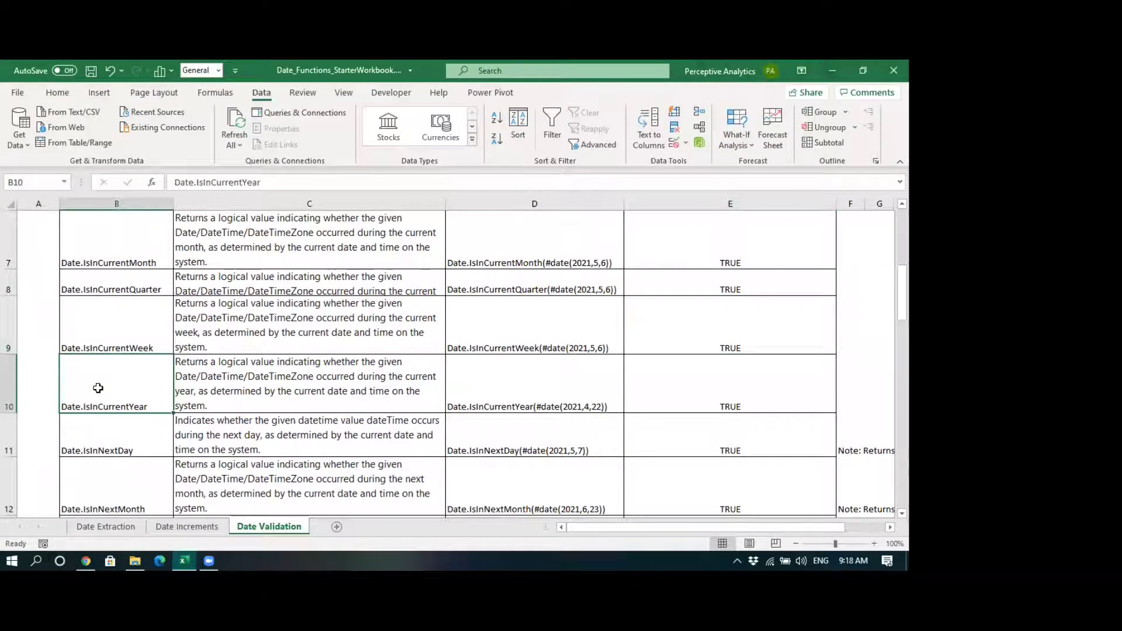
click(504, 385)
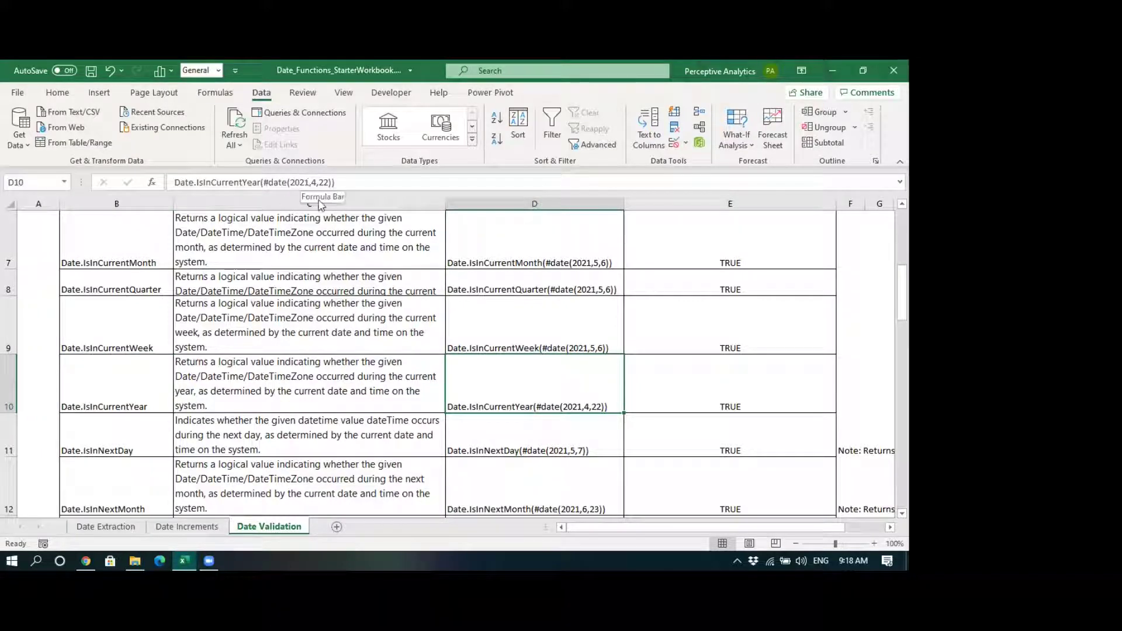
click(705, 393)
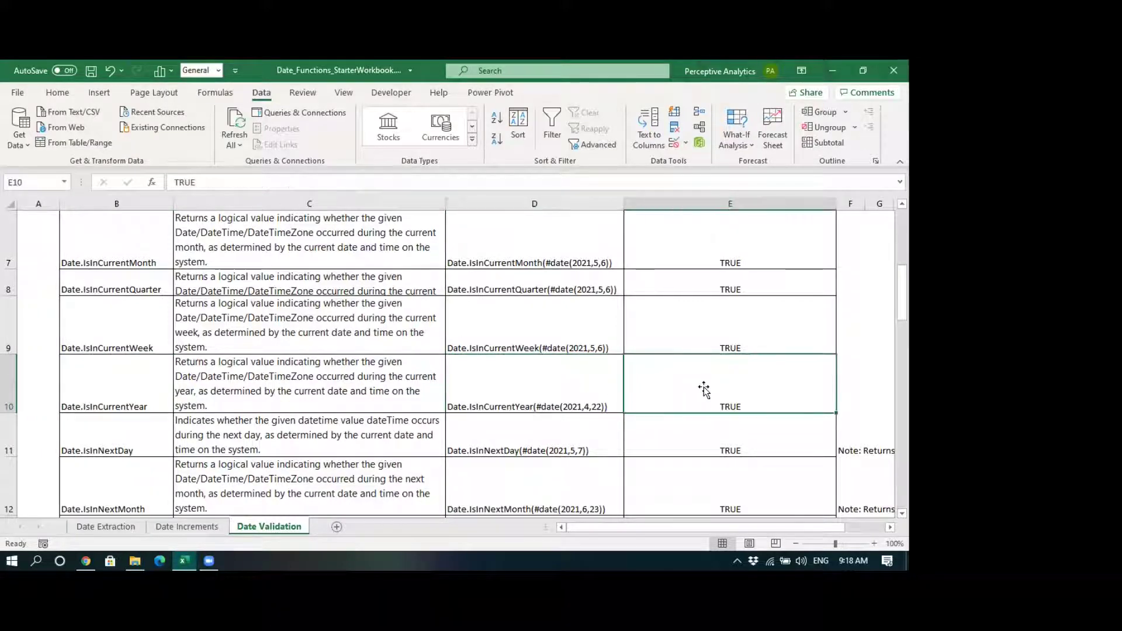
Examine the Date.IsInNextDay row, focusing on the month and day in its example's date argument and on its output
scroll(675, 354, down, 1)
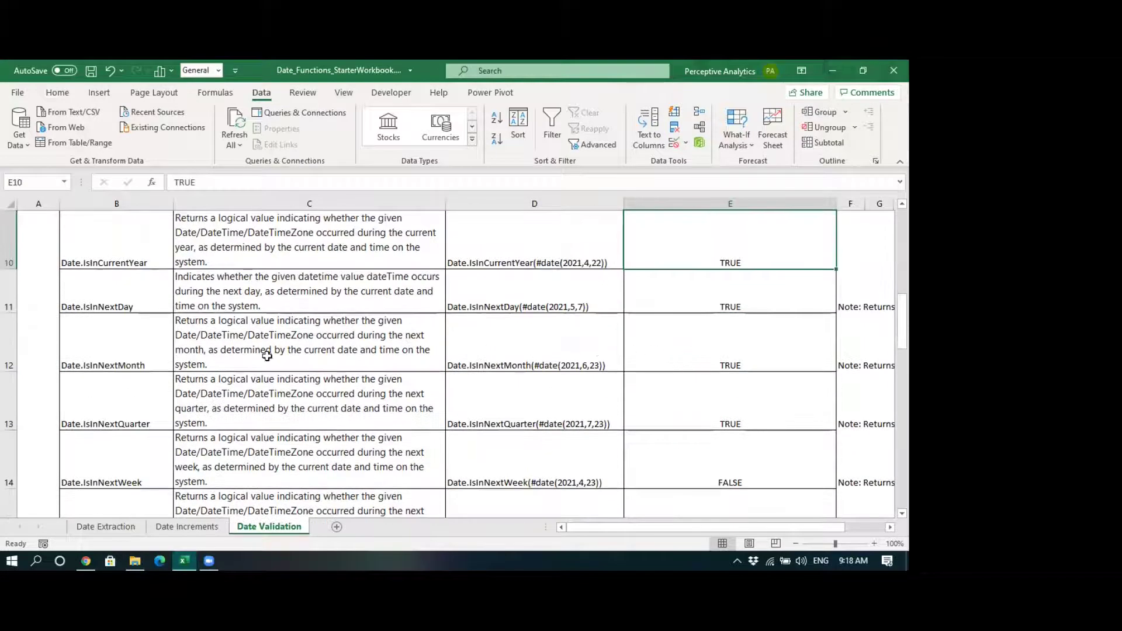
click(151, 348)
click(148, 305)
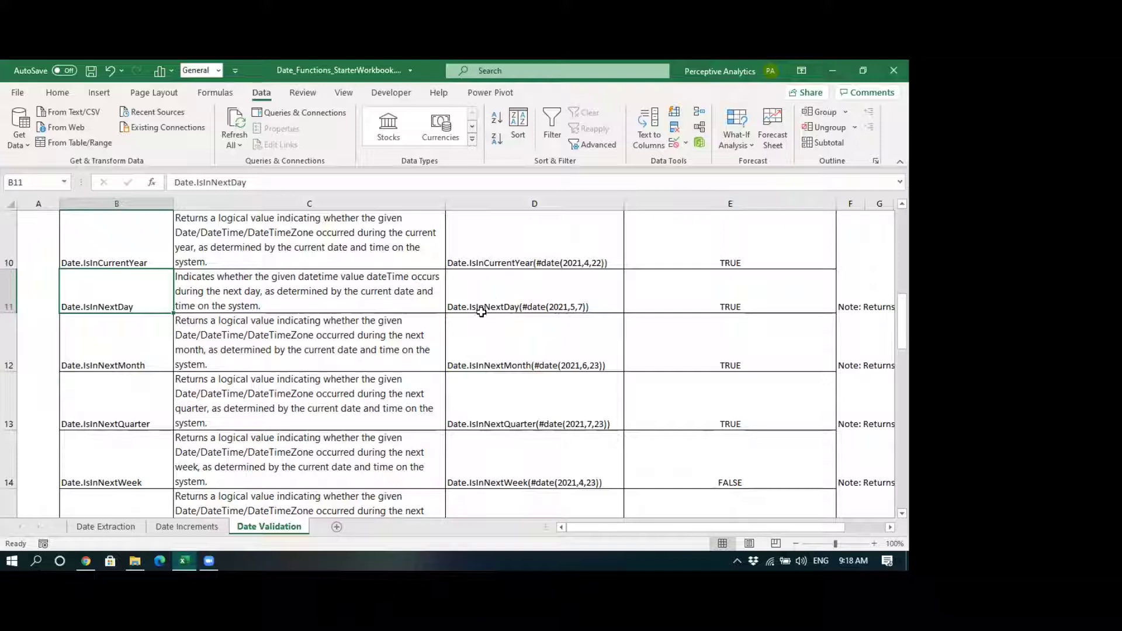
click(520, 294)
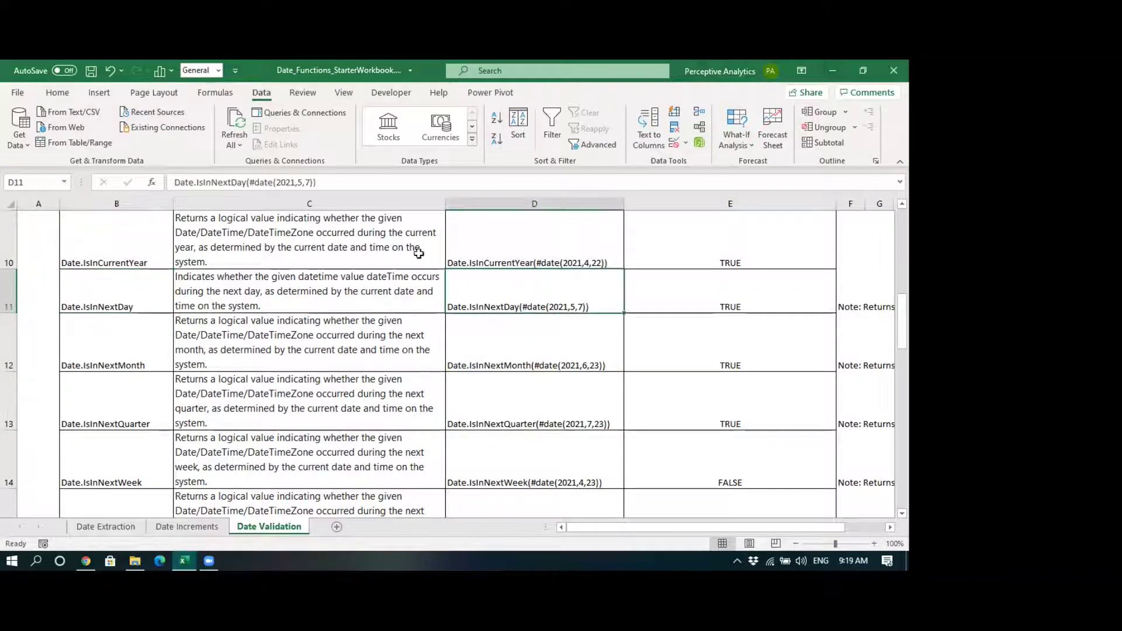
double_click(300, 182)
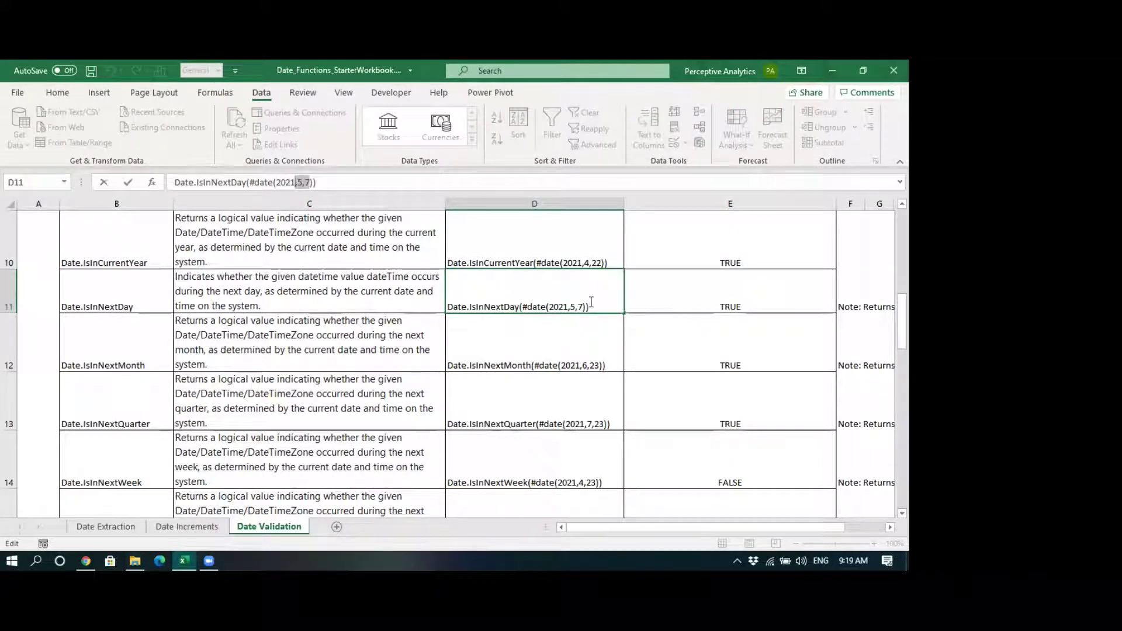
click(734, 295)
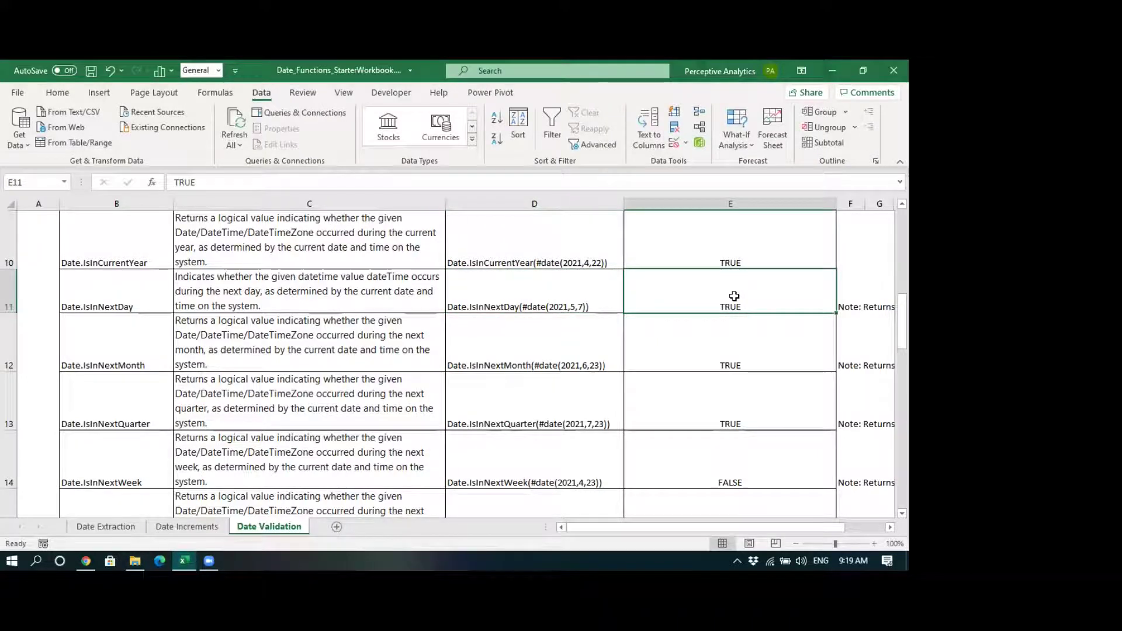
click(559, 292)
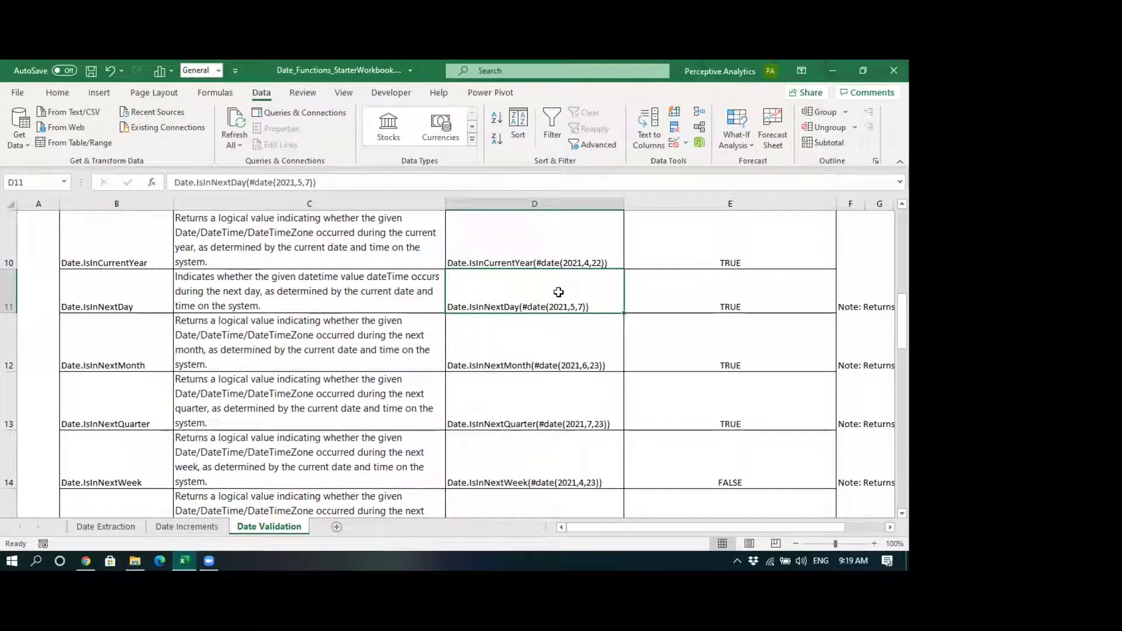
Review the Date.IsInNextMonth function in row 12 along with its example formula and output
click(147, 354)
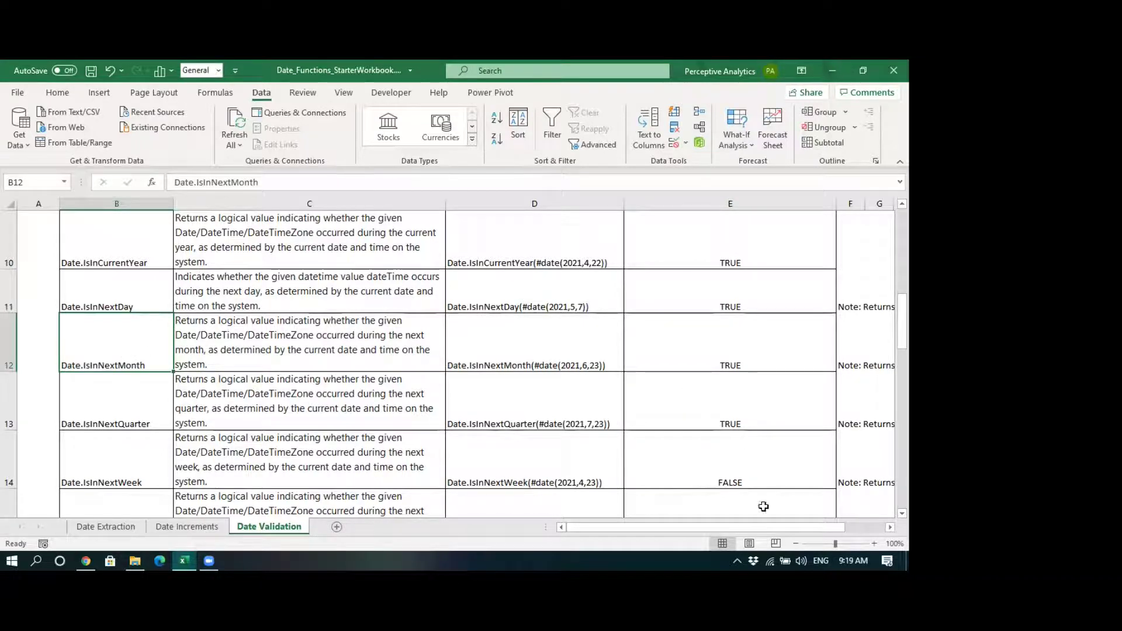
click(542, 350)
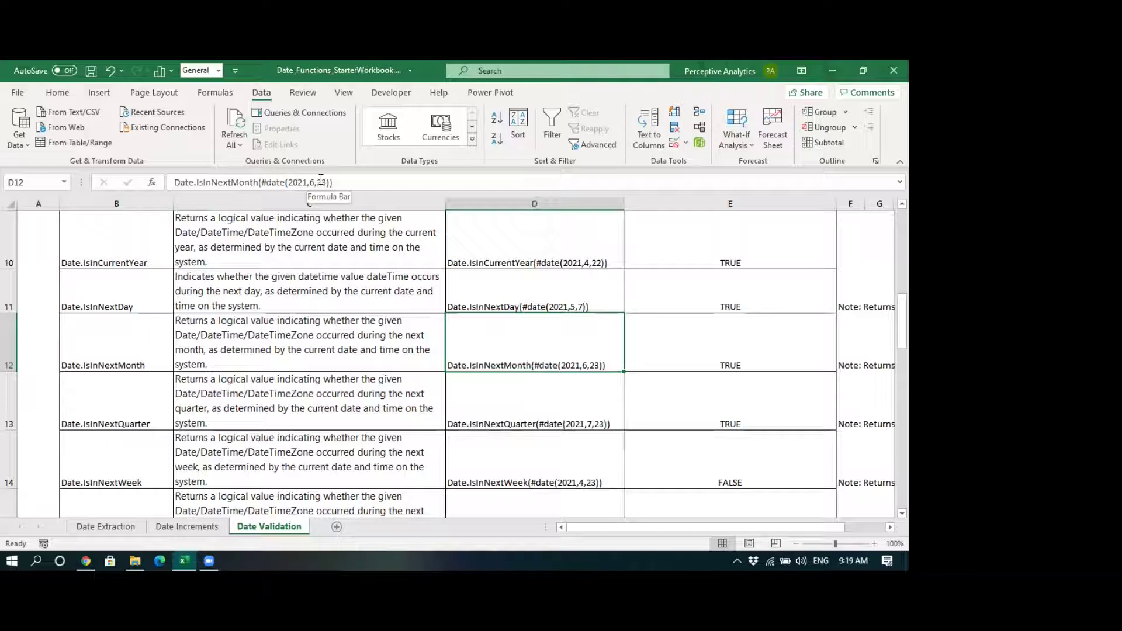
click(696, 331)
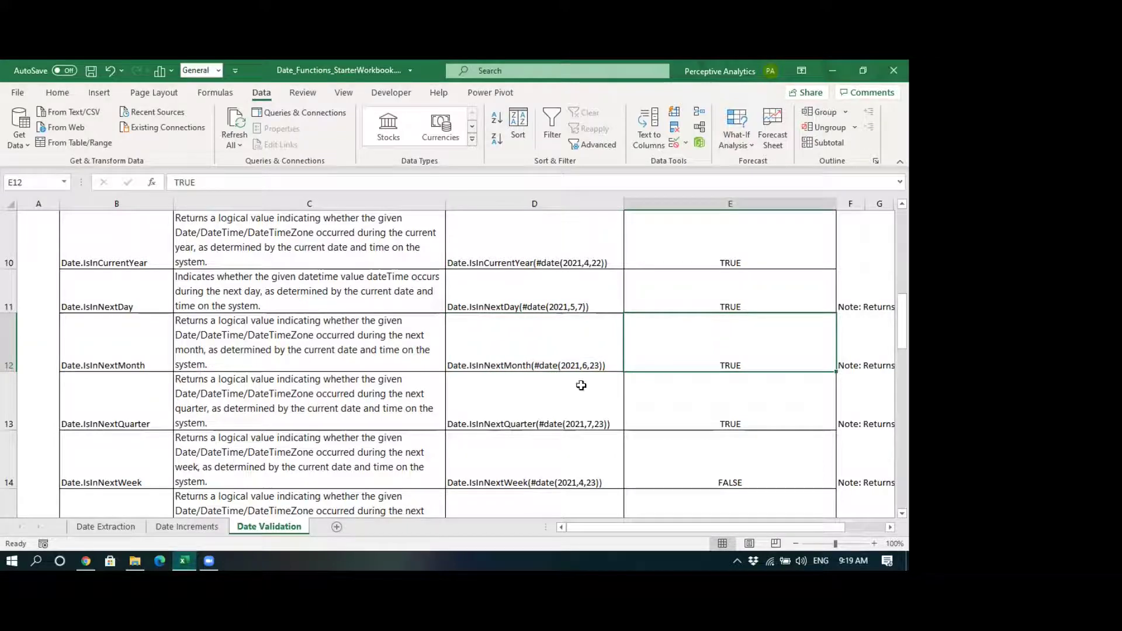
Examine the Date.IsInNextQuarter row, focusing on the month in its example's date argument and on its output
click(132, 397)
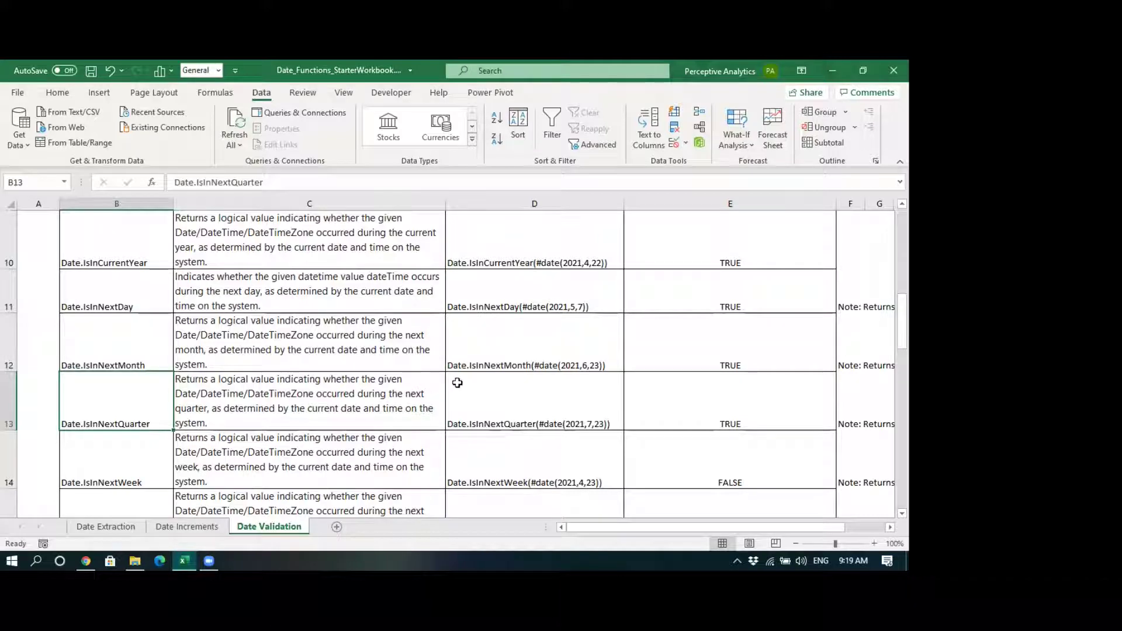
click(489, 386)
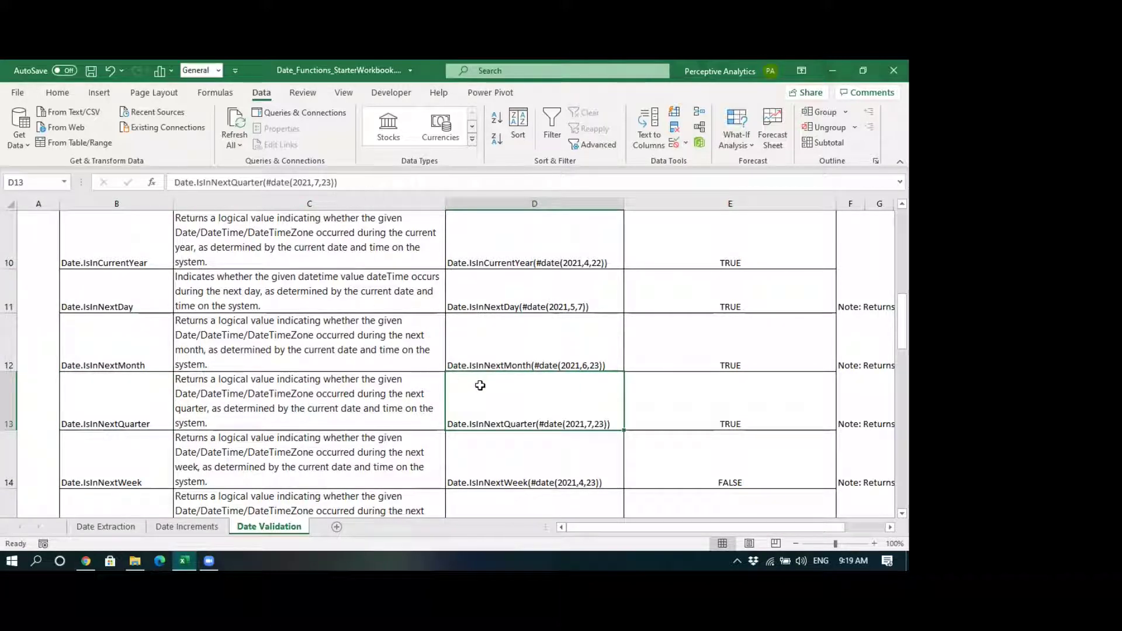
double_click(318, 183)
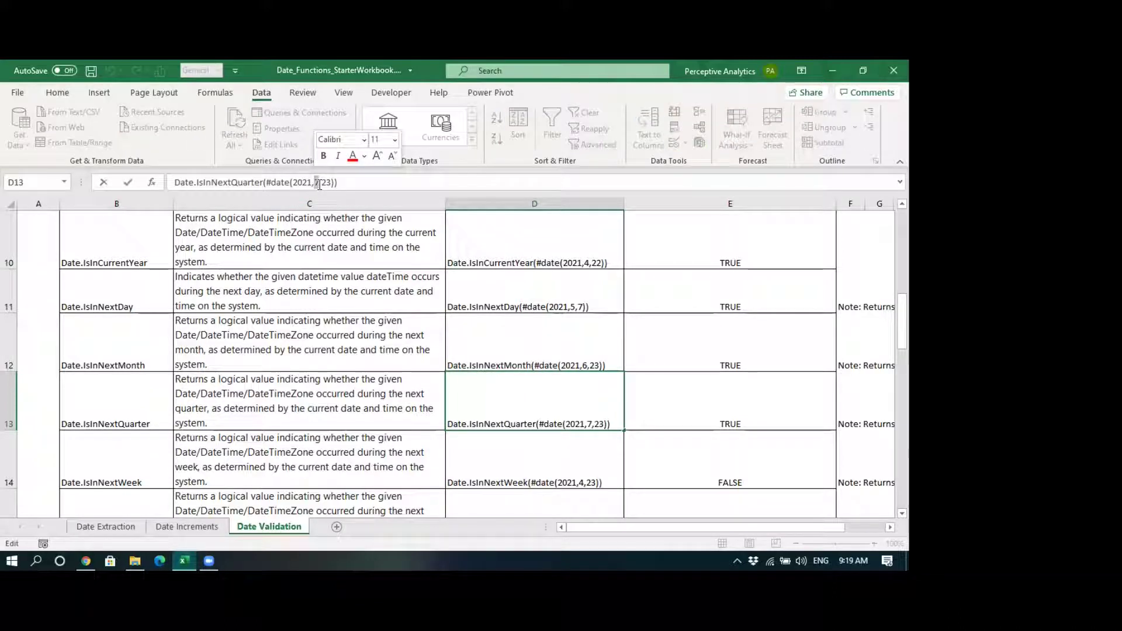
click(680, 413)
scroll(561, 392, down, 1)
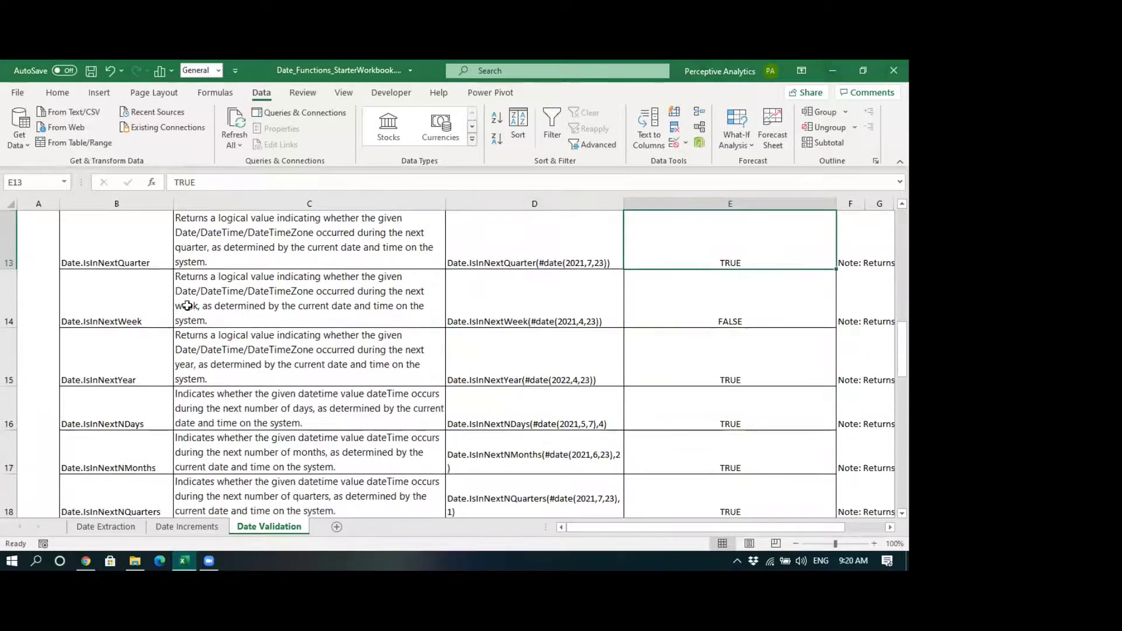
Examine the Date.IsInNextWeek row, checking its example date against the system calendar and reviewing its output
click(141, 292)
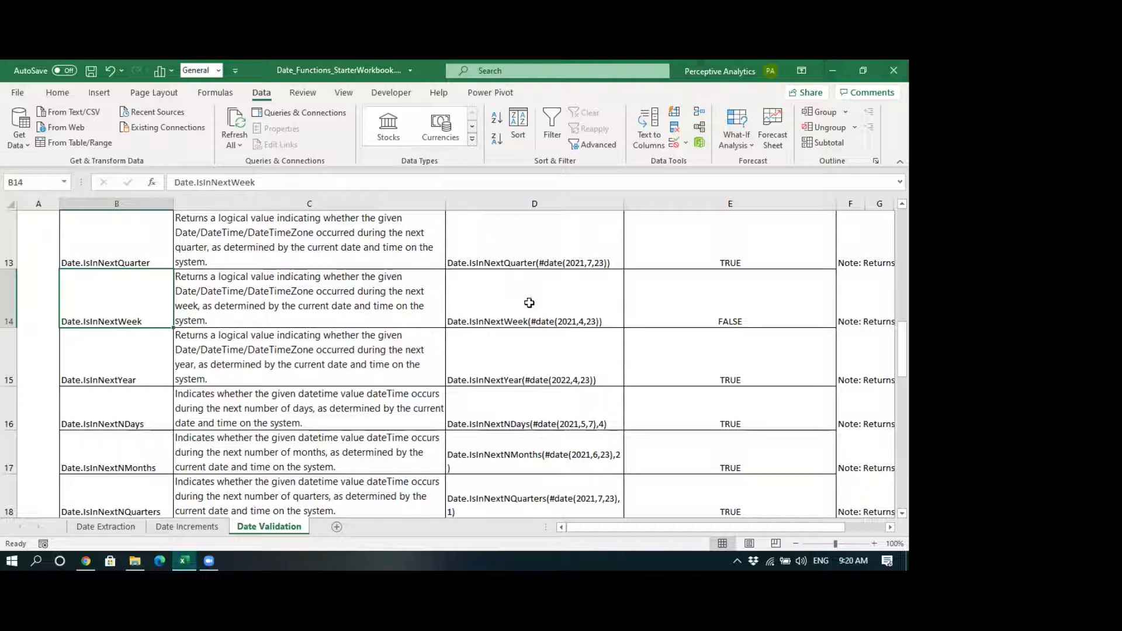
click(847, 553)
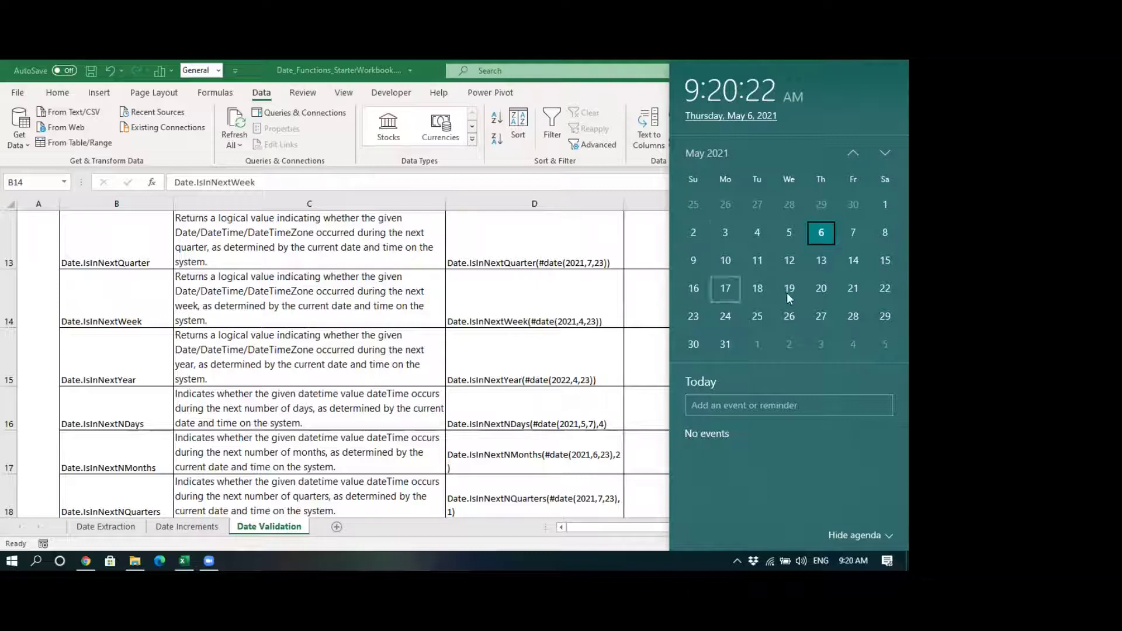
click(549, 379)
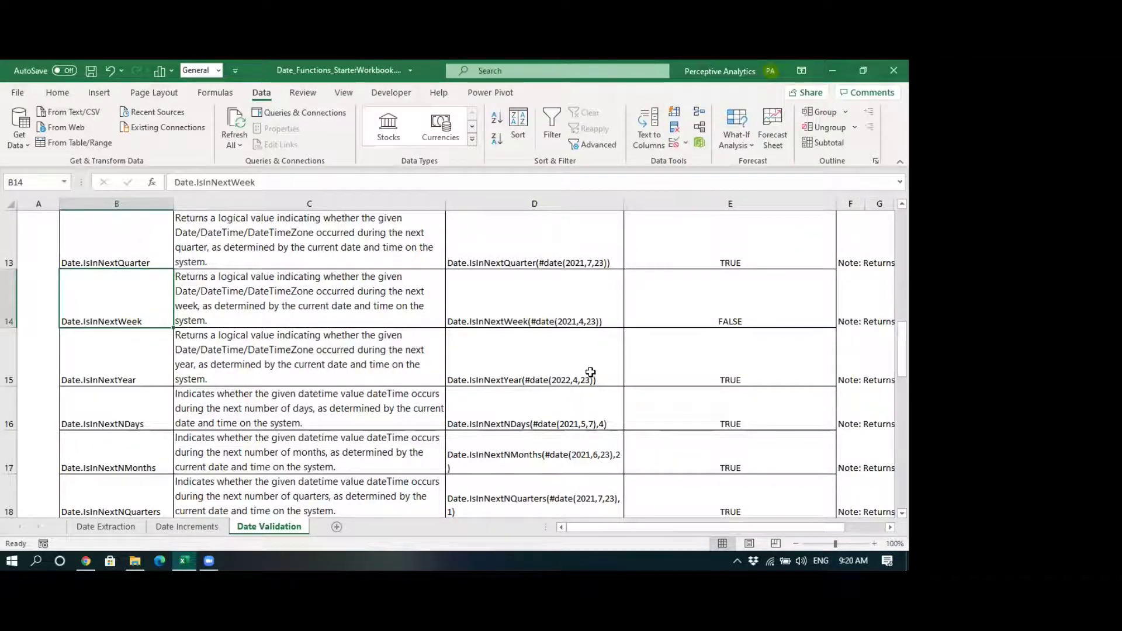
click(586, 305)
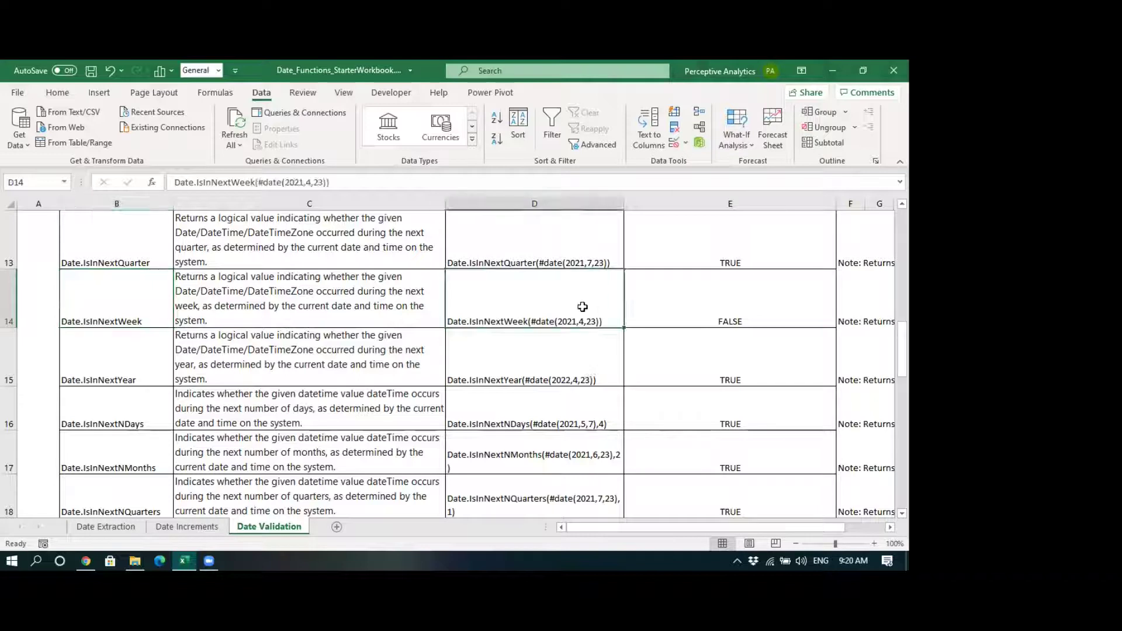
click(689, 299)
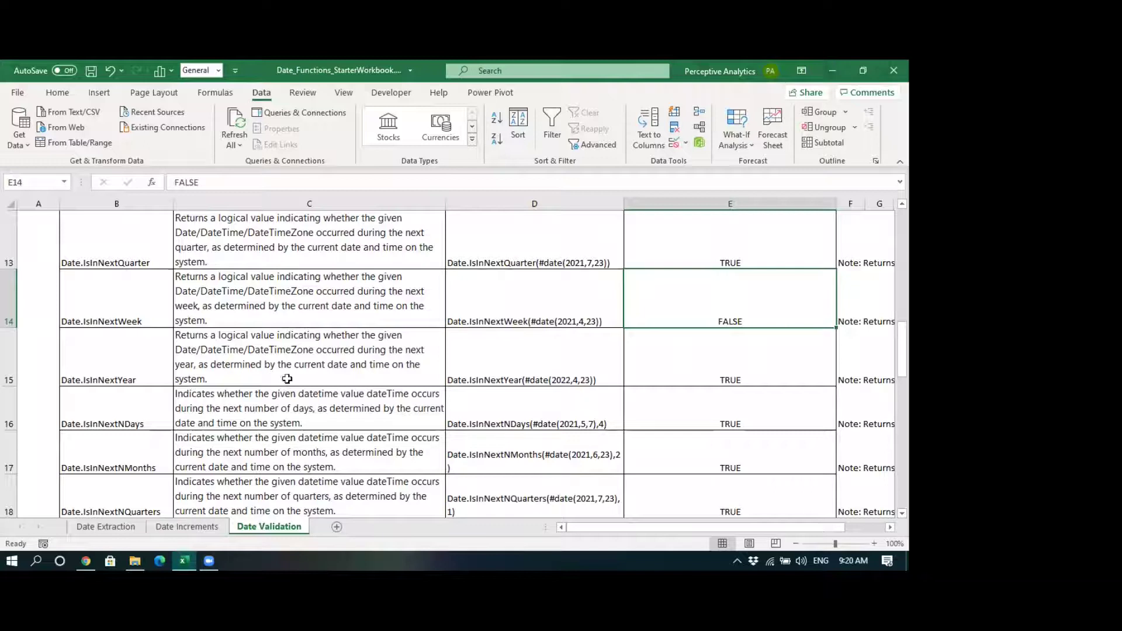
Review the Date.IsInNextYear function in row 15 together with its example formula and output
click(135, 351)
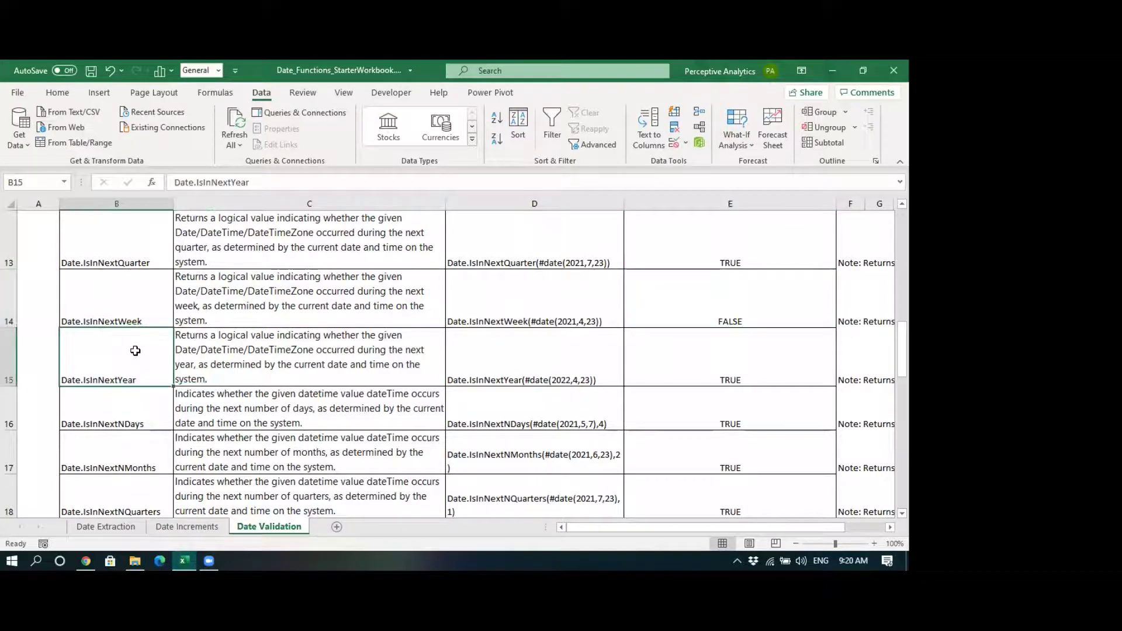
click(509, 364)
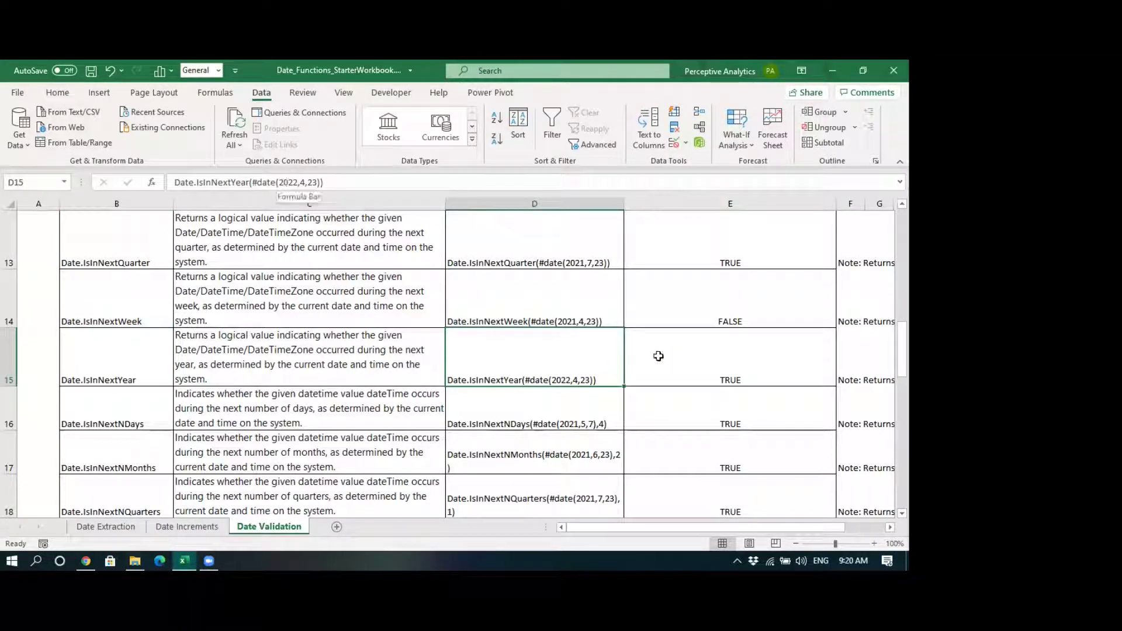
click(635, 368)
Examine the Date.IsInNextNDays row, focusing on its example's date and number-of-days arguments, the system calendar and the output
click(145, 401)
scroll(145, 402, down, 1)
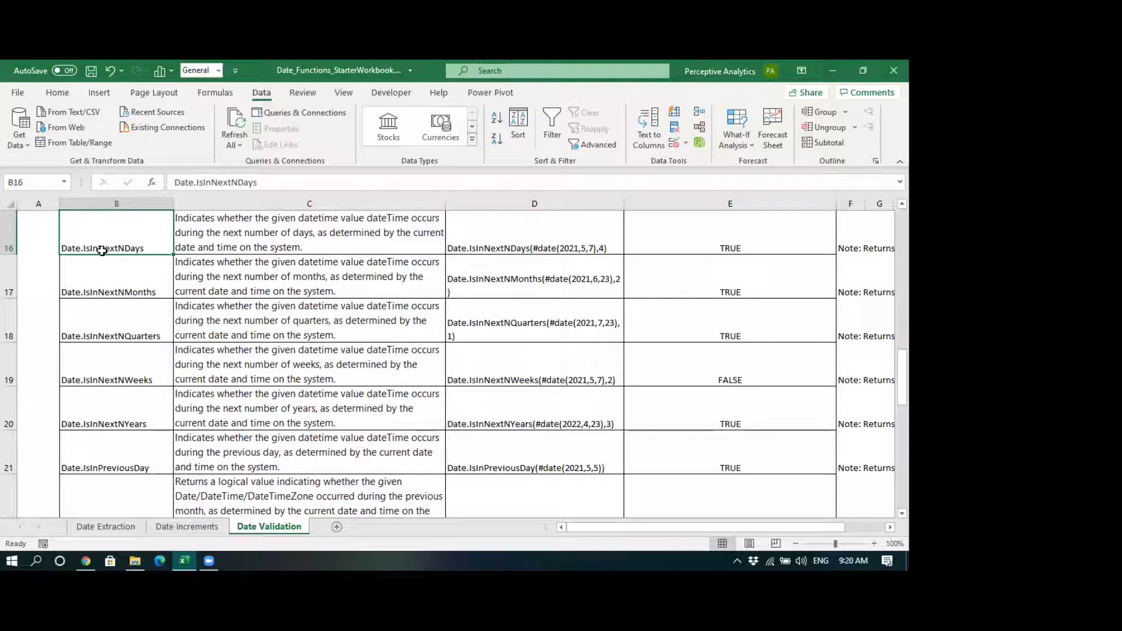
click(493, 244)
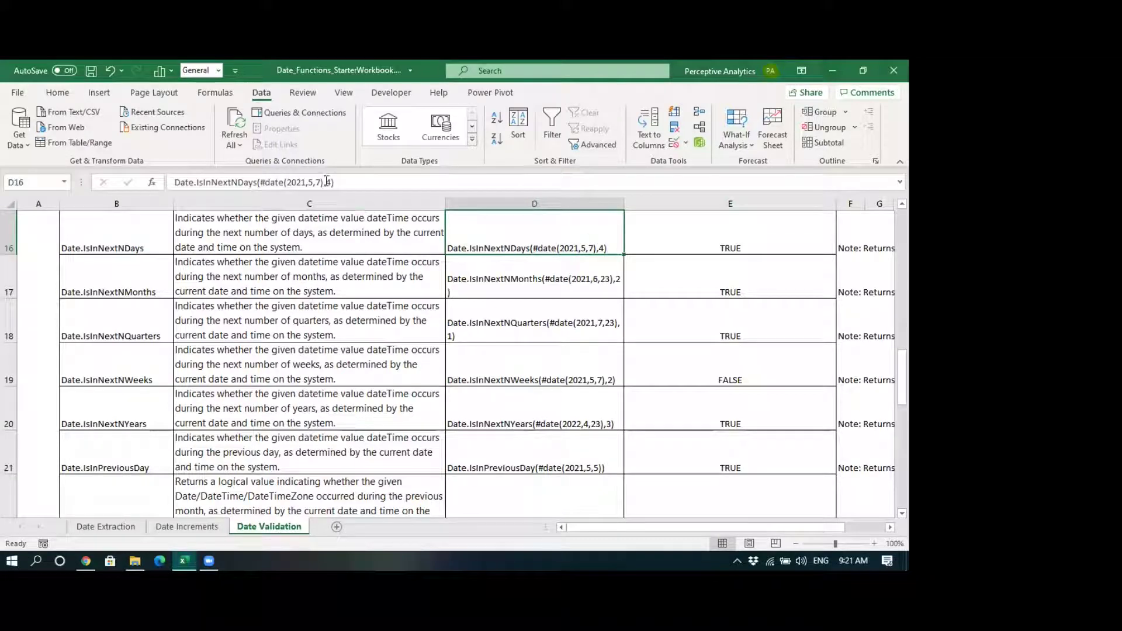
drag(263, 182, 326, 184)
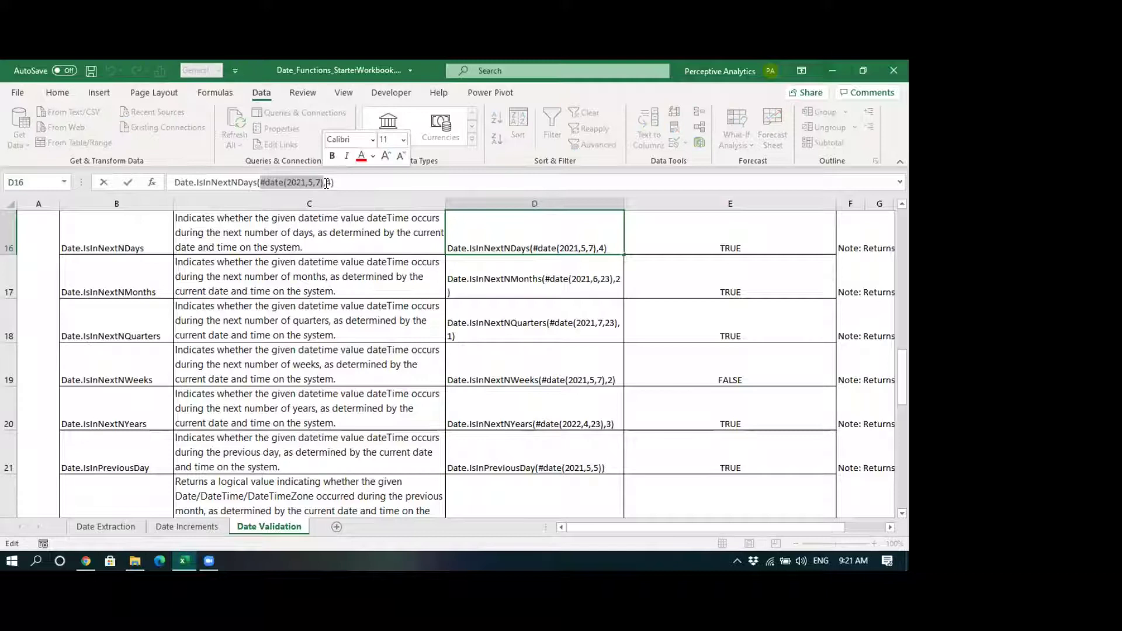
double_click(329, 182)
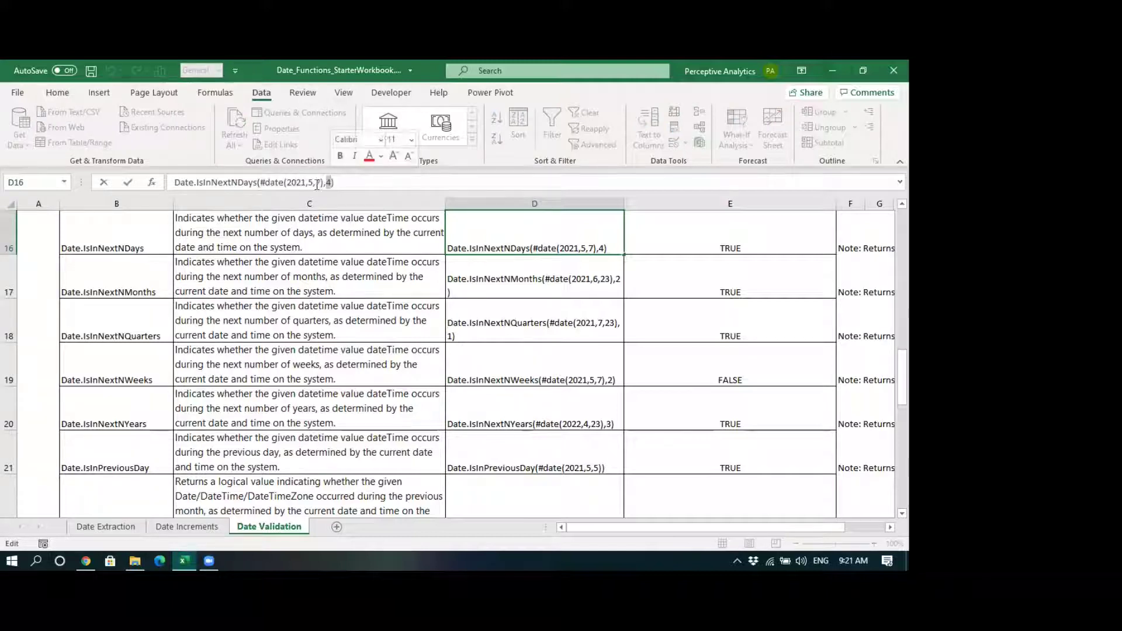
click(328, 183)
click(853, 560)
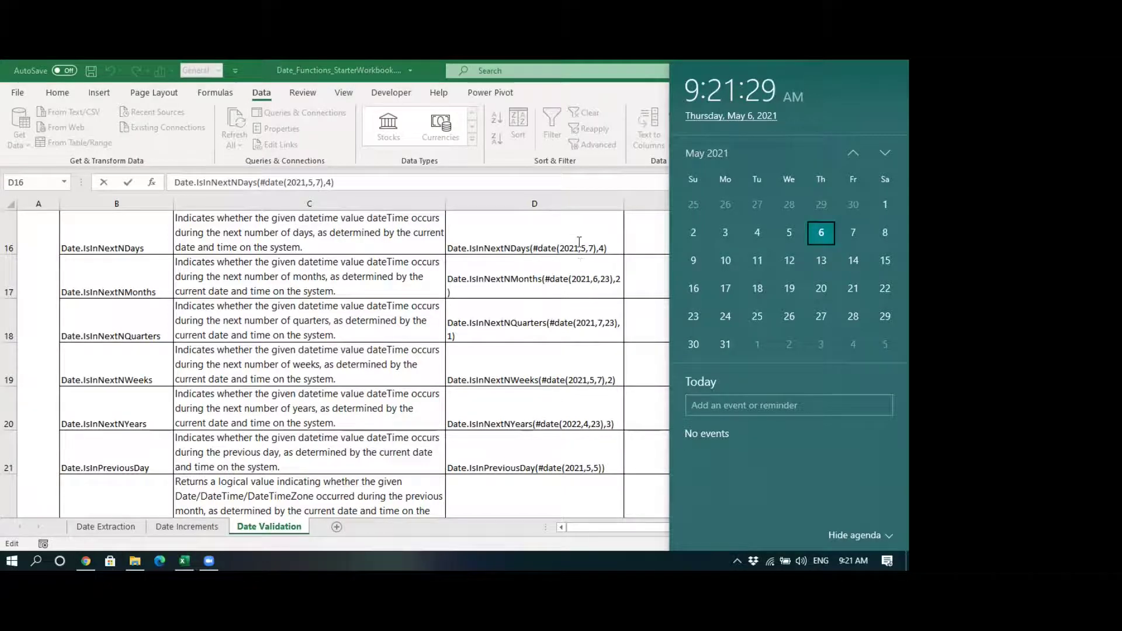
click(579, 242)
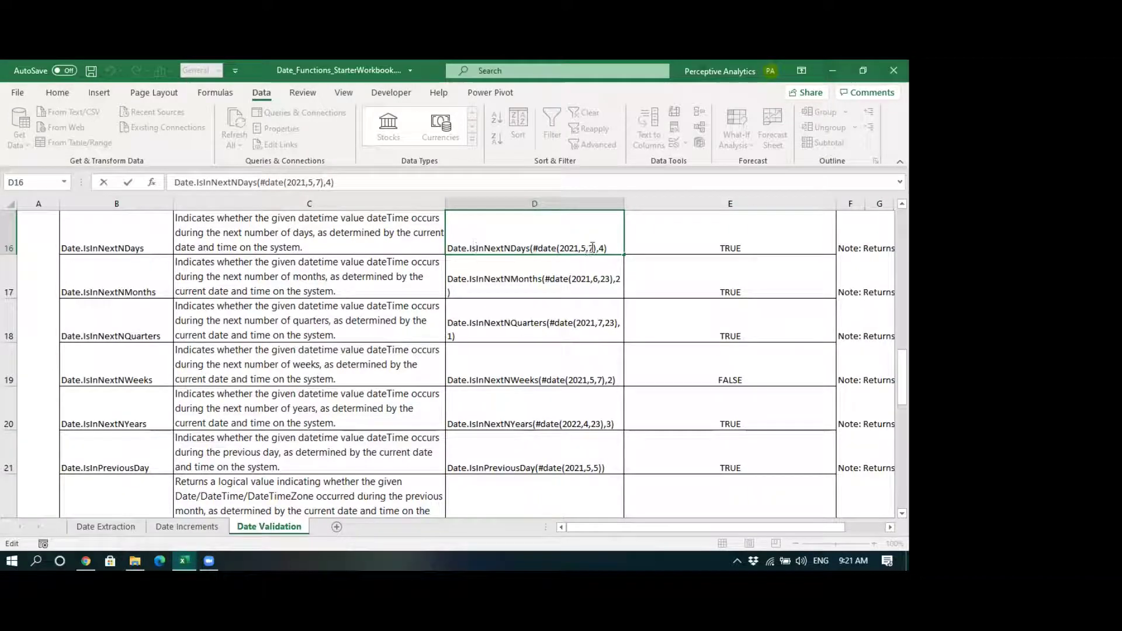
click(686, 242)
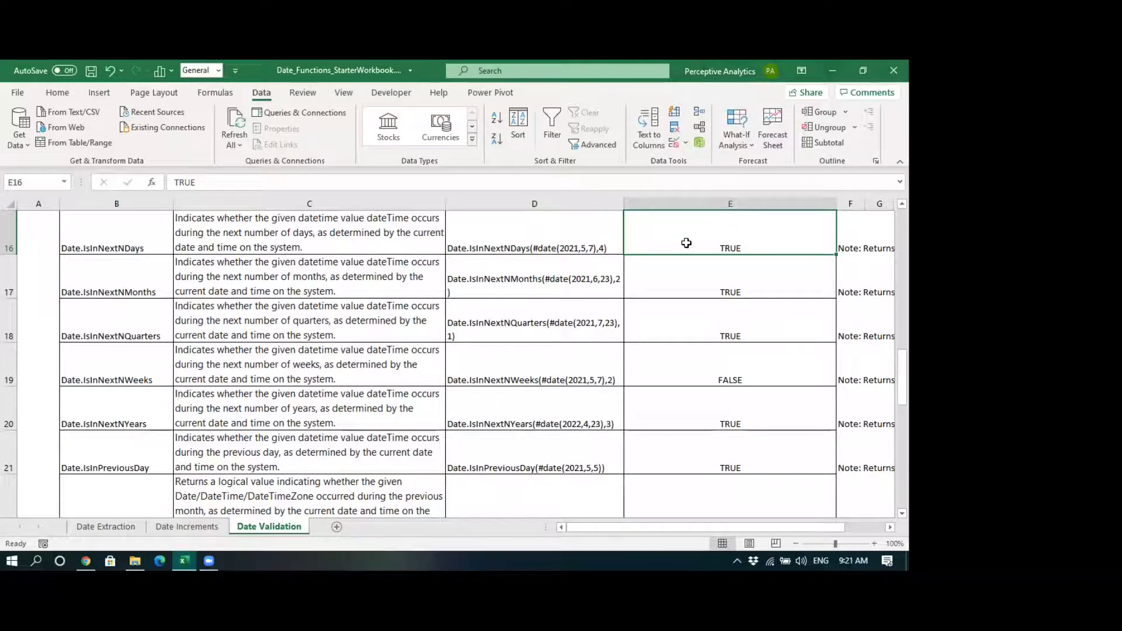
Examine the Date.IsInNextNMonths row, focusing on its example's date and number-of-months arguments and on its output
click(136, 275)
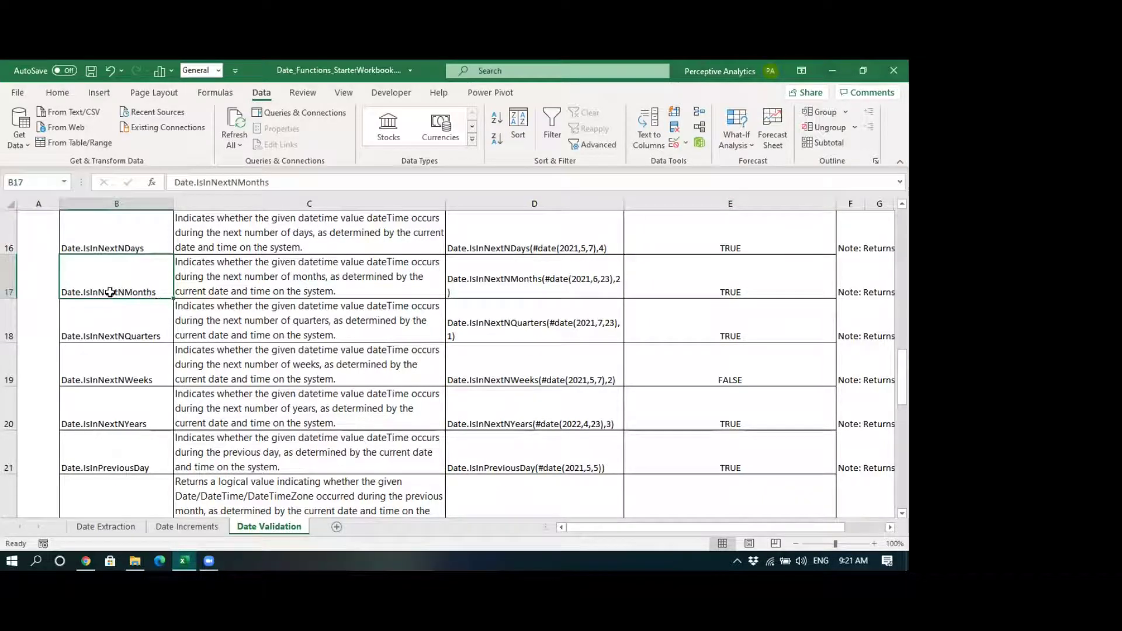
click(459, 292)
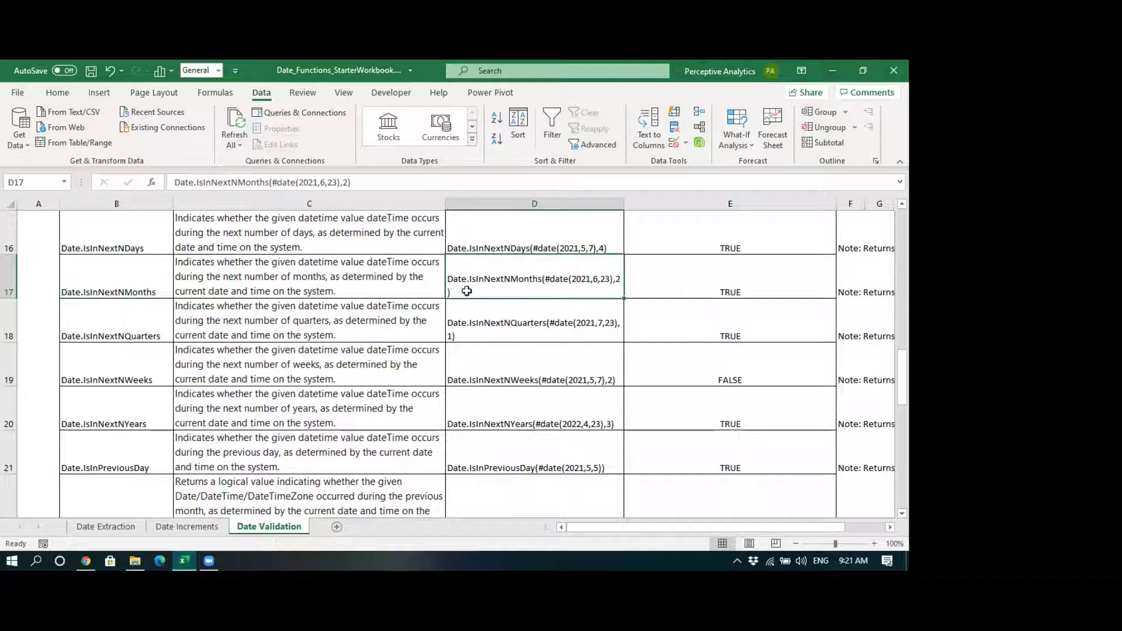
click(349, 183)
key(Delete)
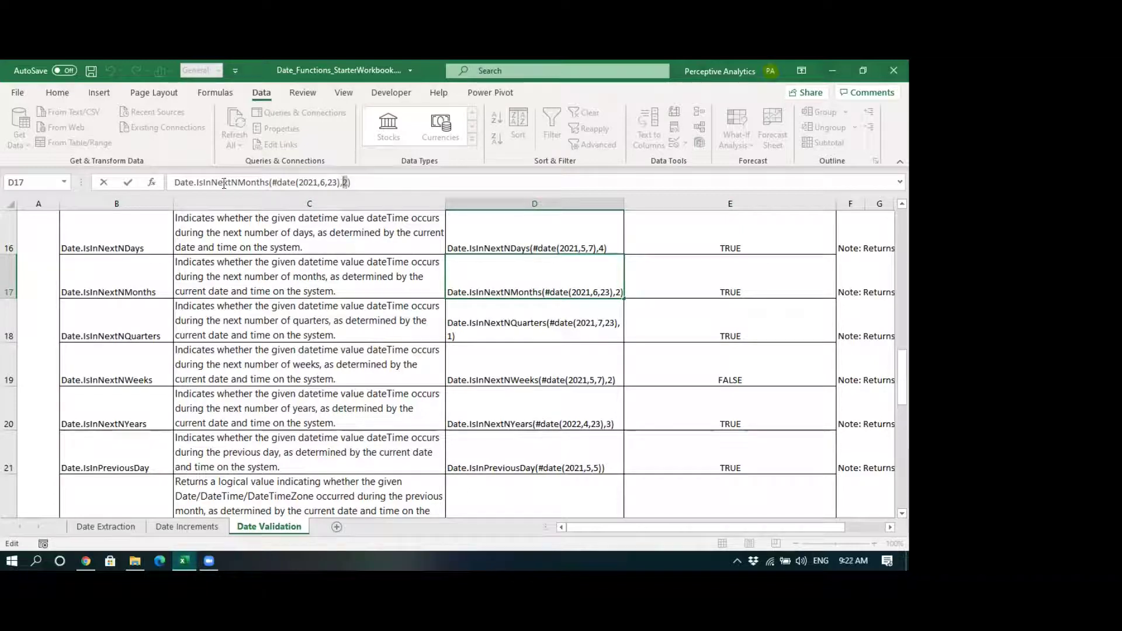
drag(272, 182, 335, 182)
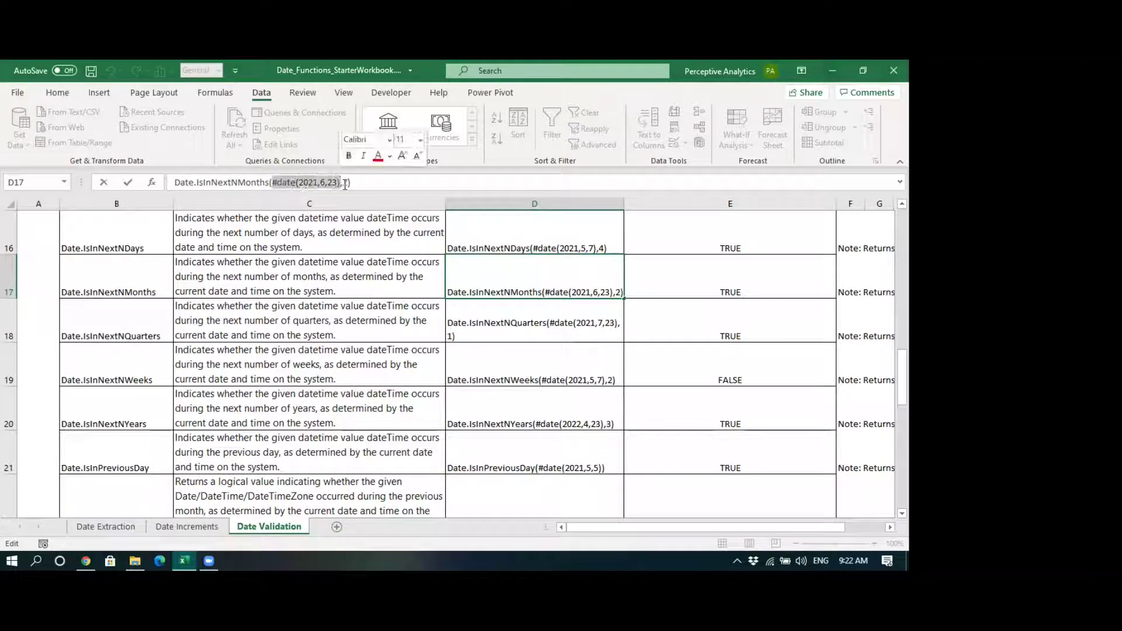
click(347, 184)
double_click(348, 185)
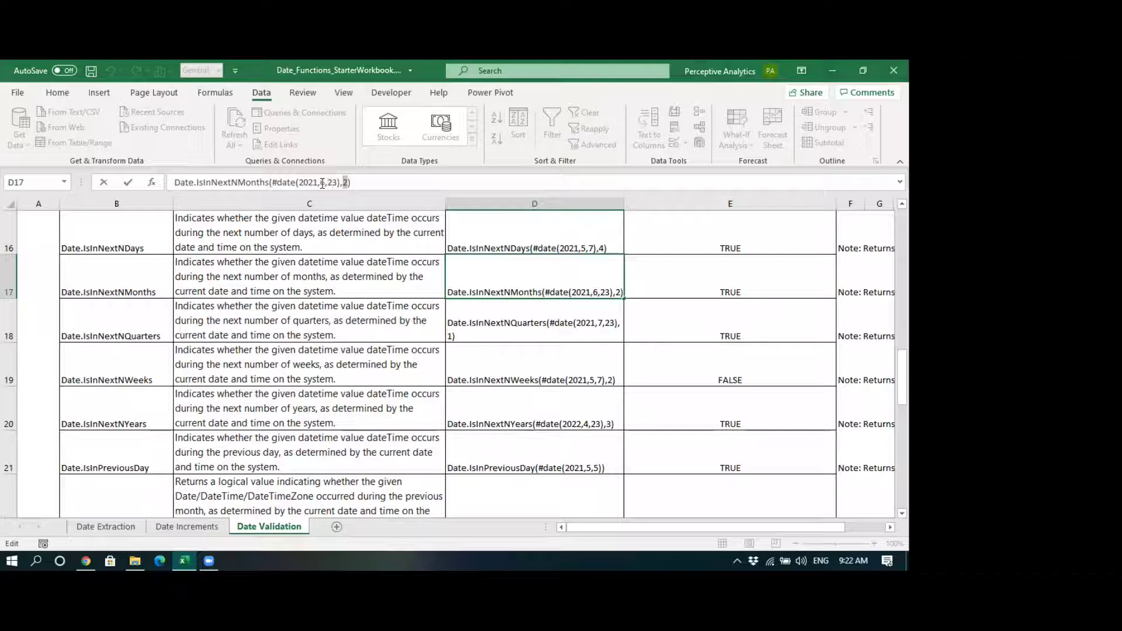
drag(318, 182, 337, 183)
click(678, 286)
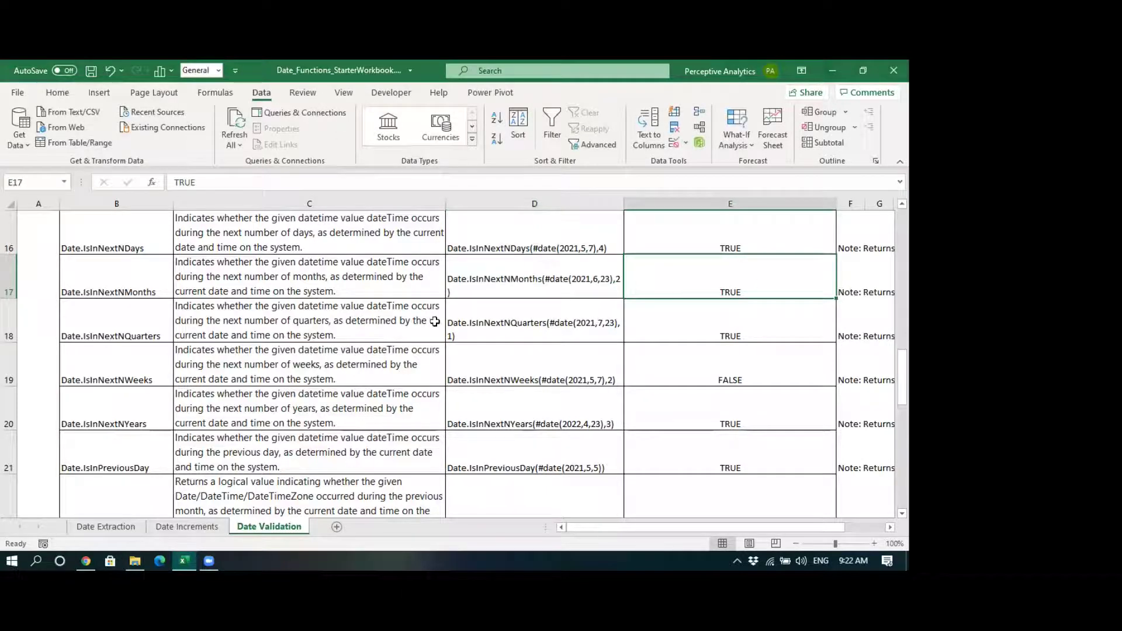
Examine the Date.IsInNextNQuarters row, focusing on the number of quarters and the month and day in its example, plus its output
click(105, 312)
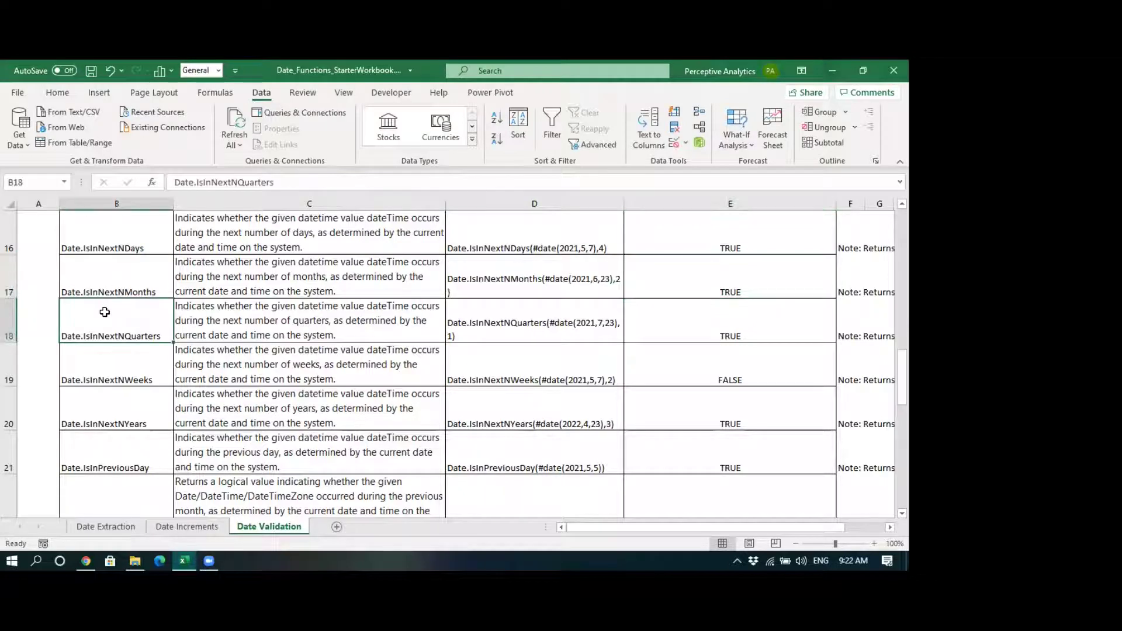
click(501, 327)
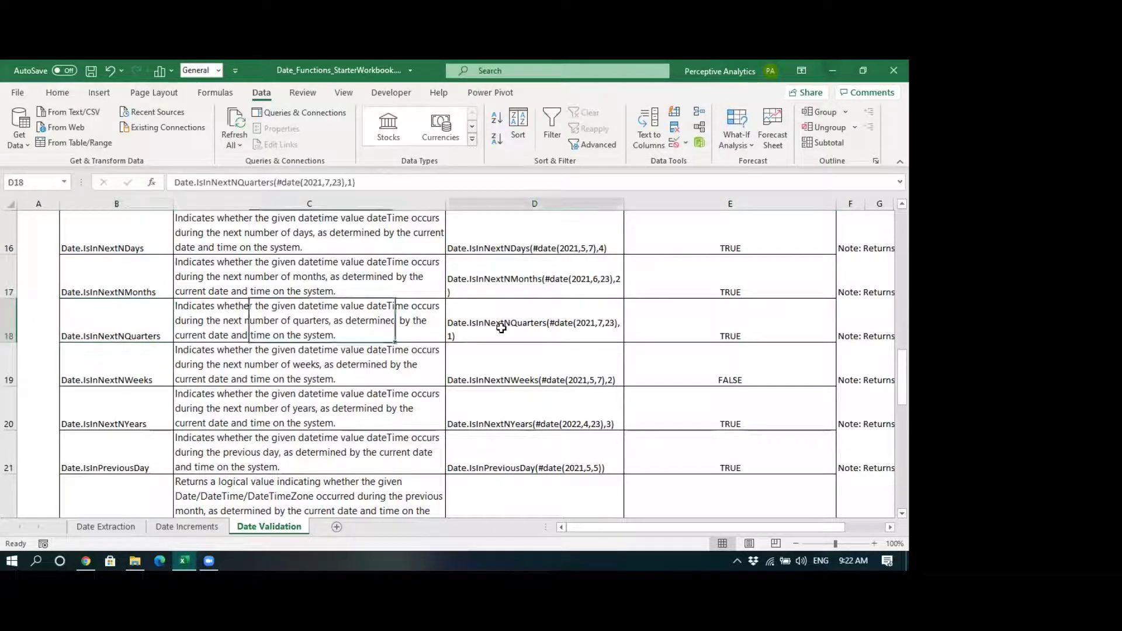
double_click(349, 182)
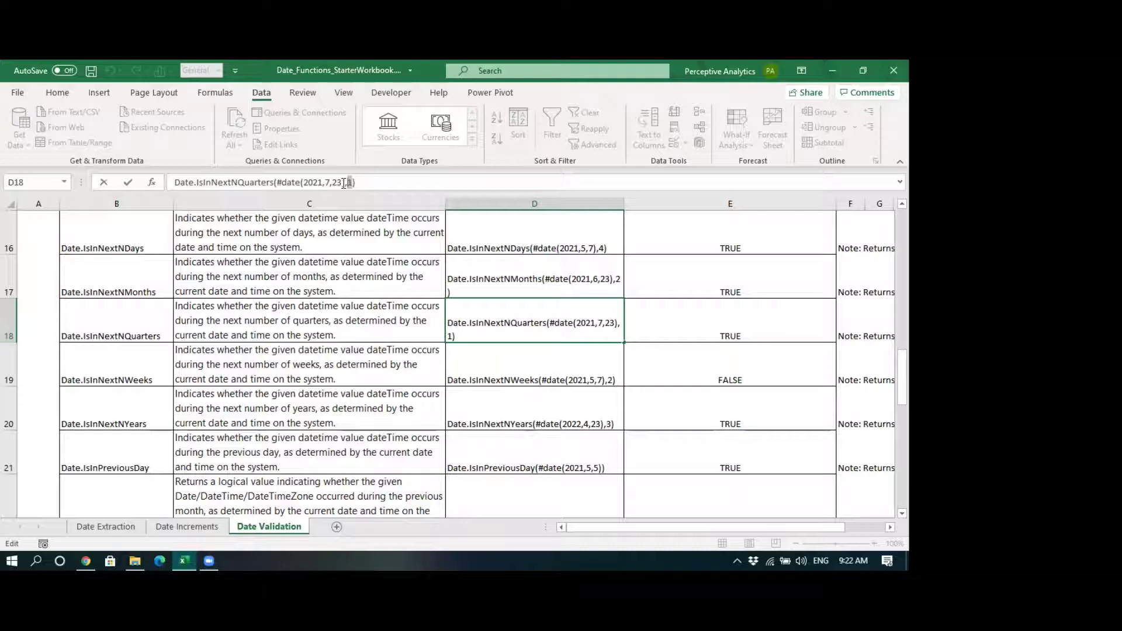
drag(323, 180, 340, 182)
click(672, 320)
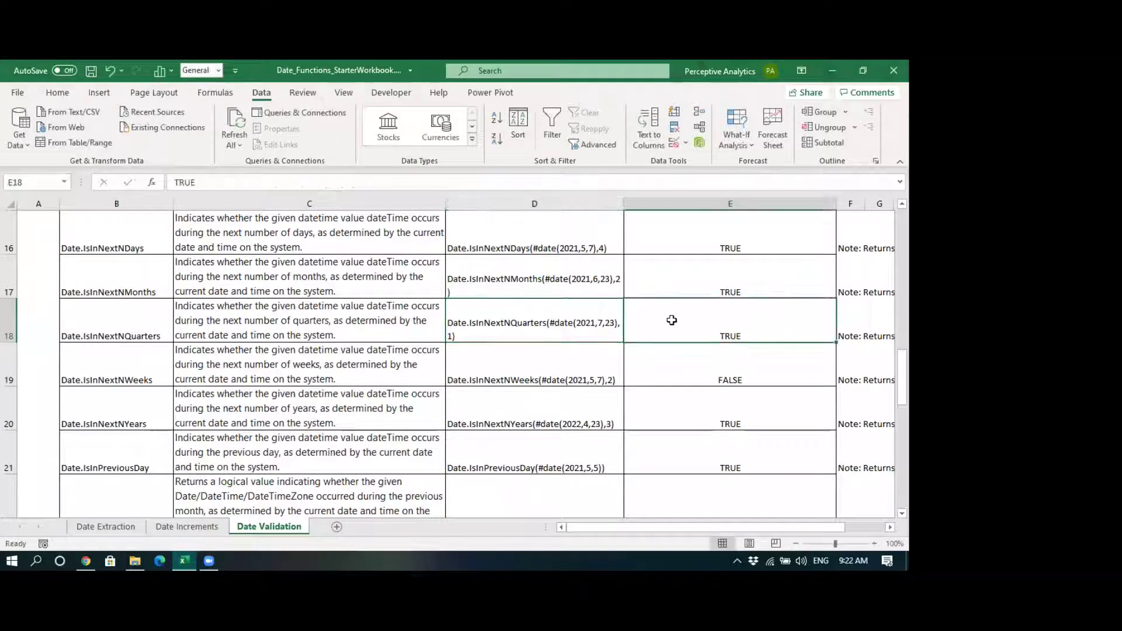
Examine the Date.IsInNextNWeeks row, comparing its example's date and number-of-weeks arguments with the system calendar and reviewing its output
click(132, 366)
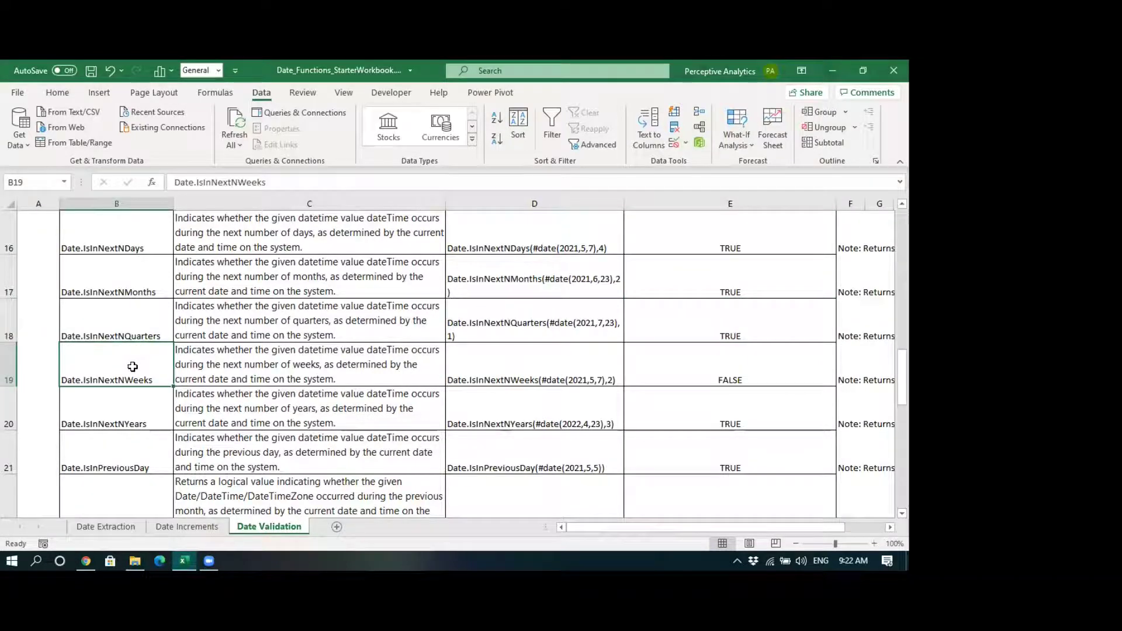
click(476, 365)
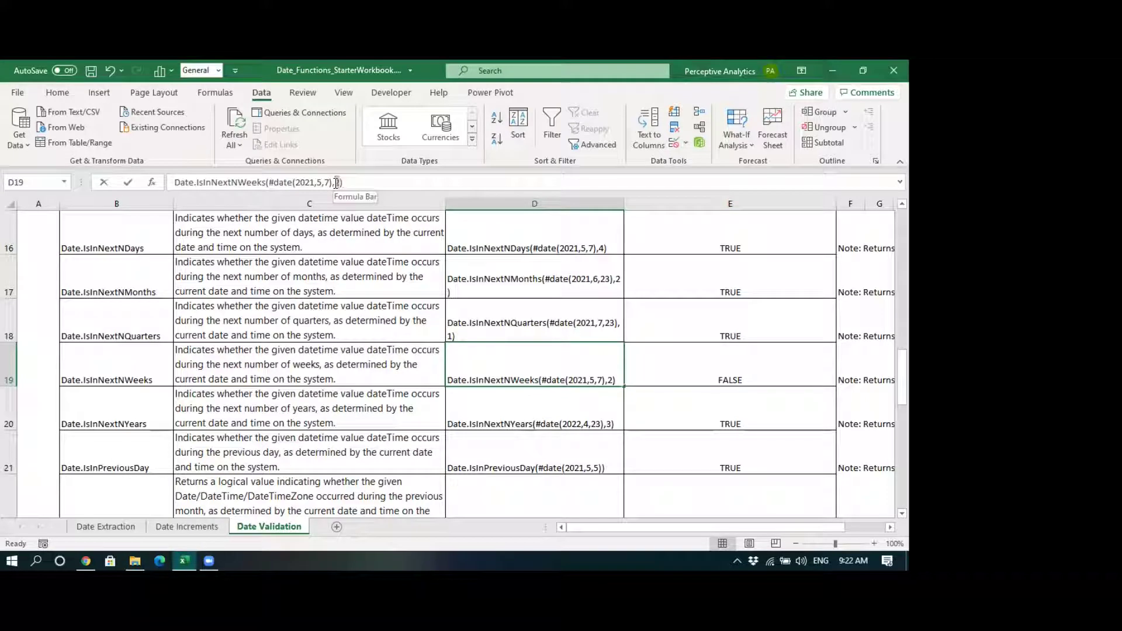
double_click(336, 182)
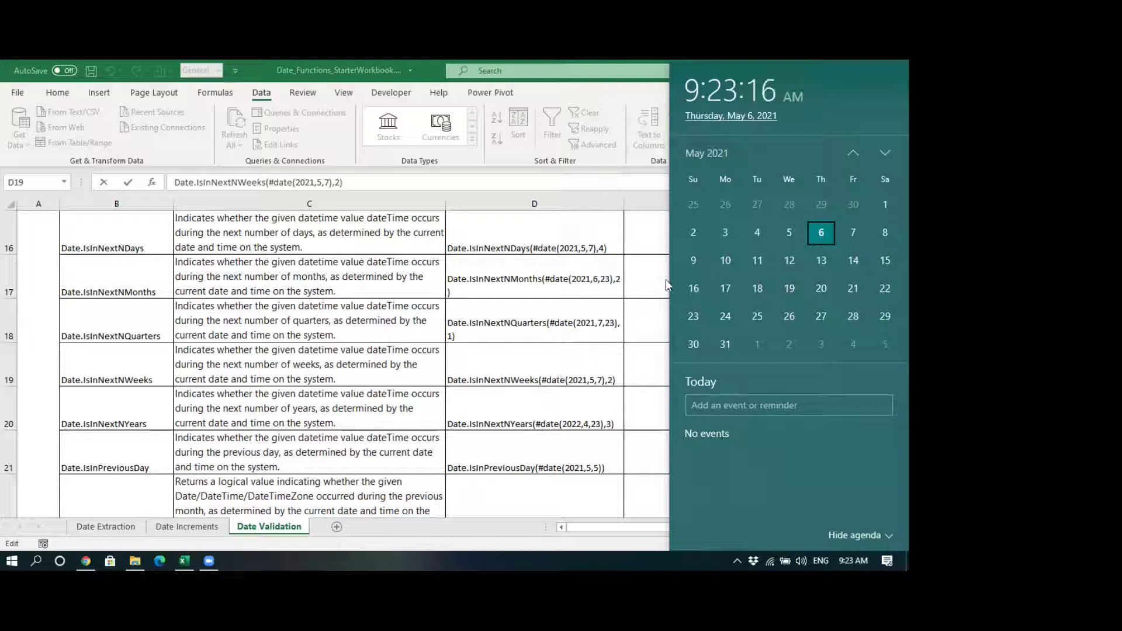
click(524, 362)
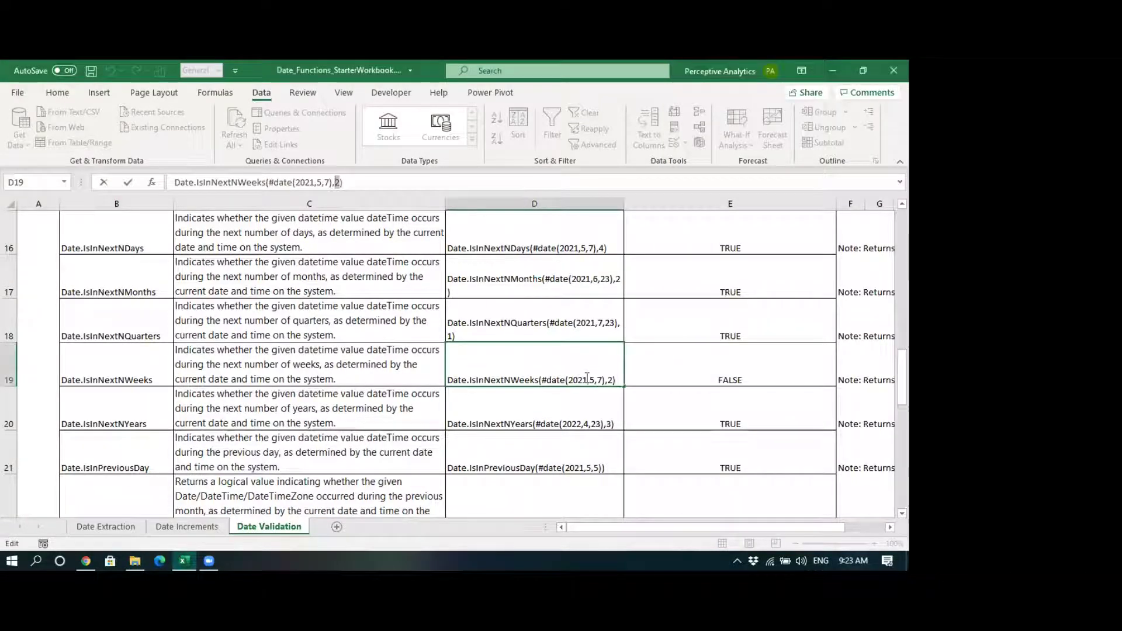
click(321, 180)
click(666, 365)
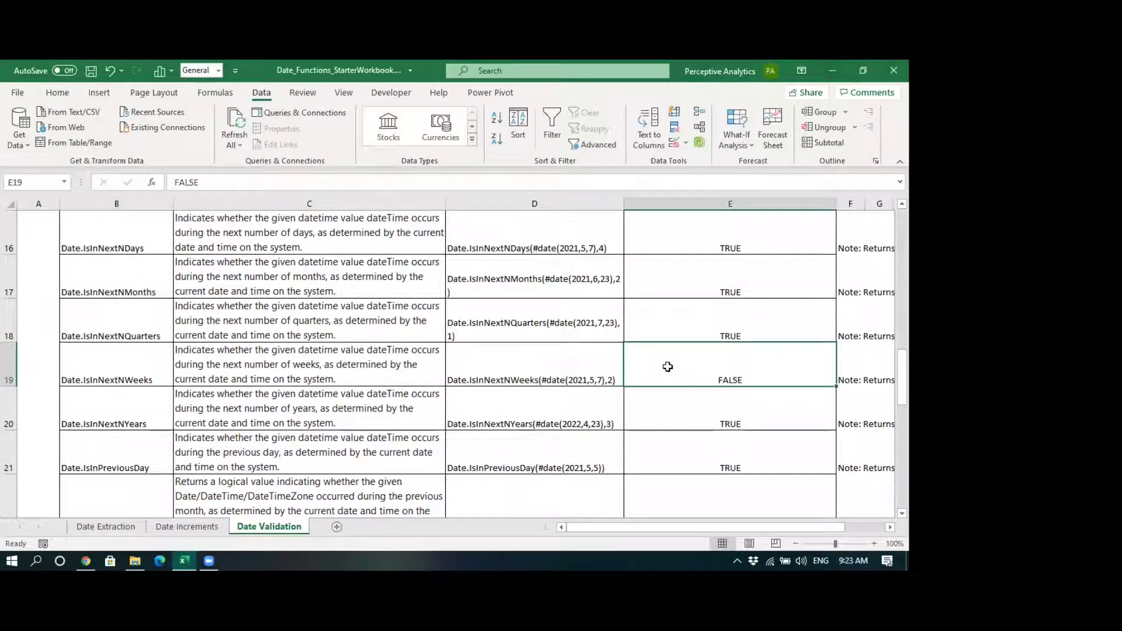
Examine the Date.IsInNextNYears row, focusing on the number-of-years argument in its example formula and on its output
click(127, 408)
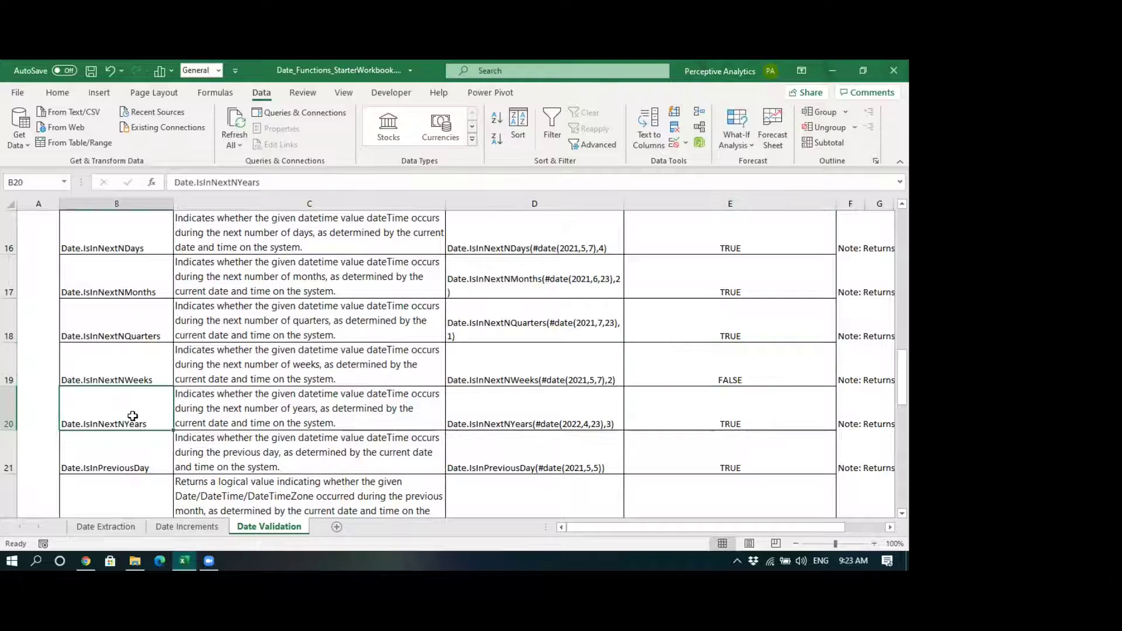
scroll(141, 410, down, 1)
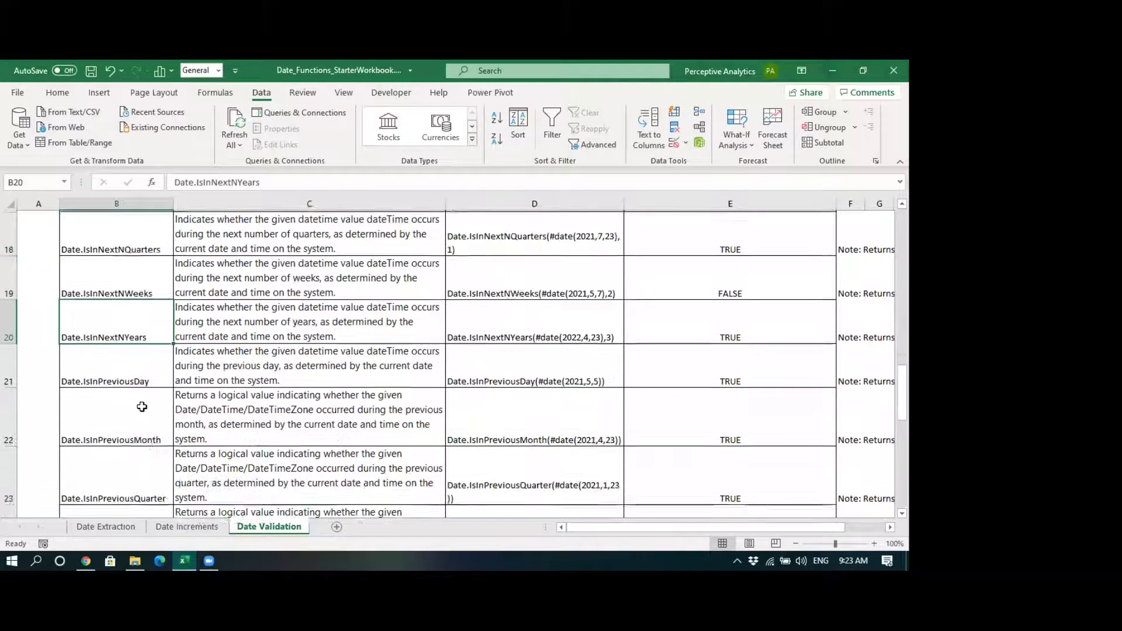
click(453, 264)
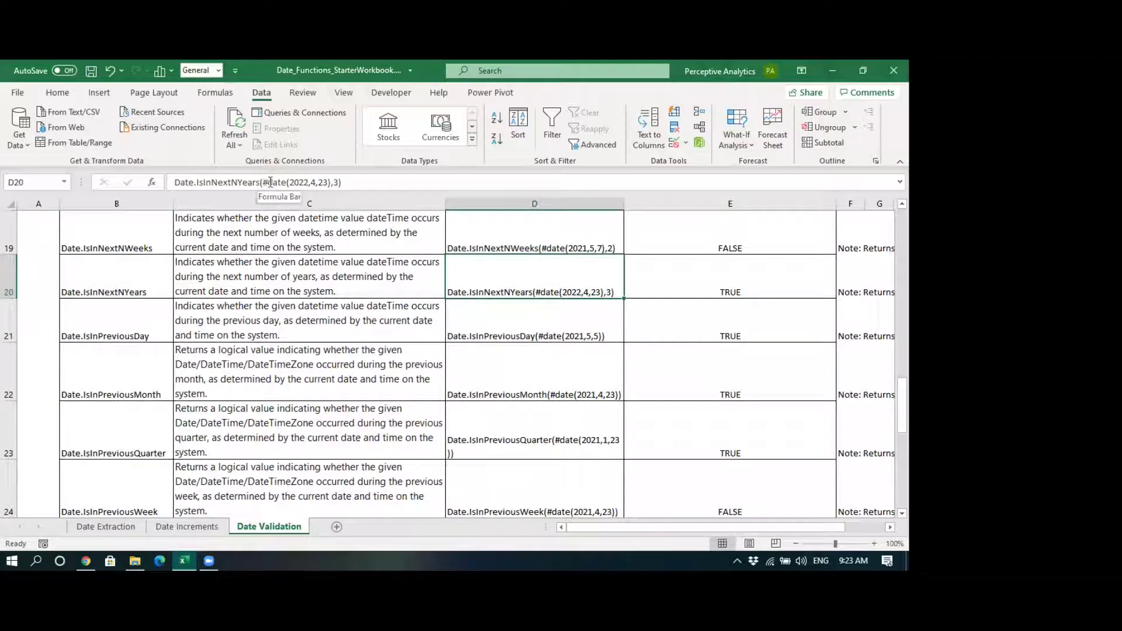
click(337, 182)
double_click(337, 183)
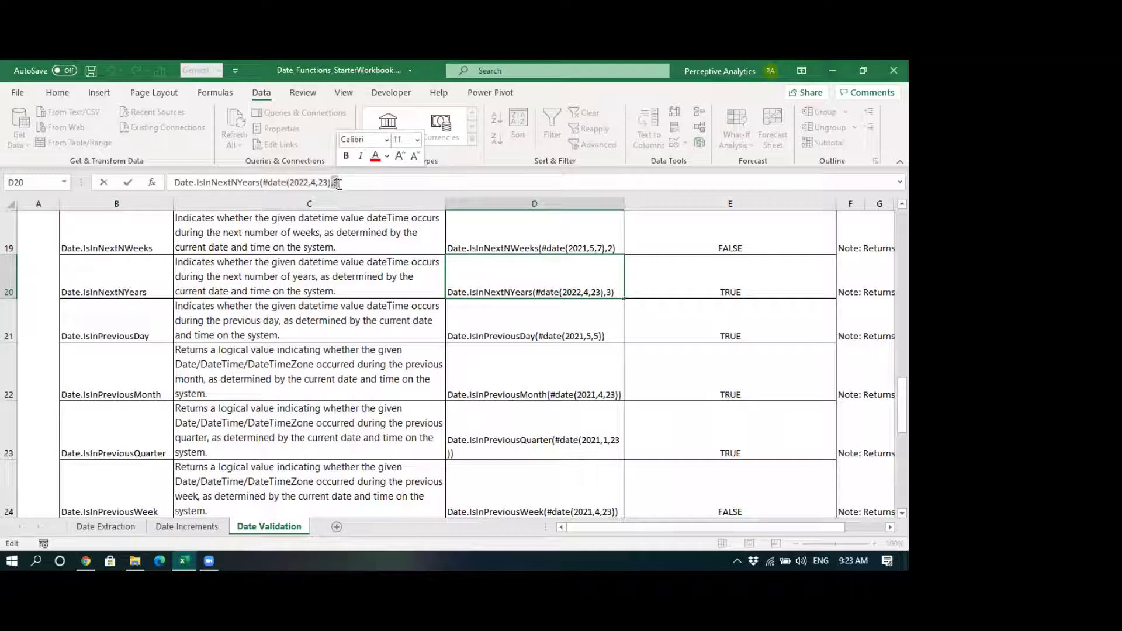
click(337, 183)
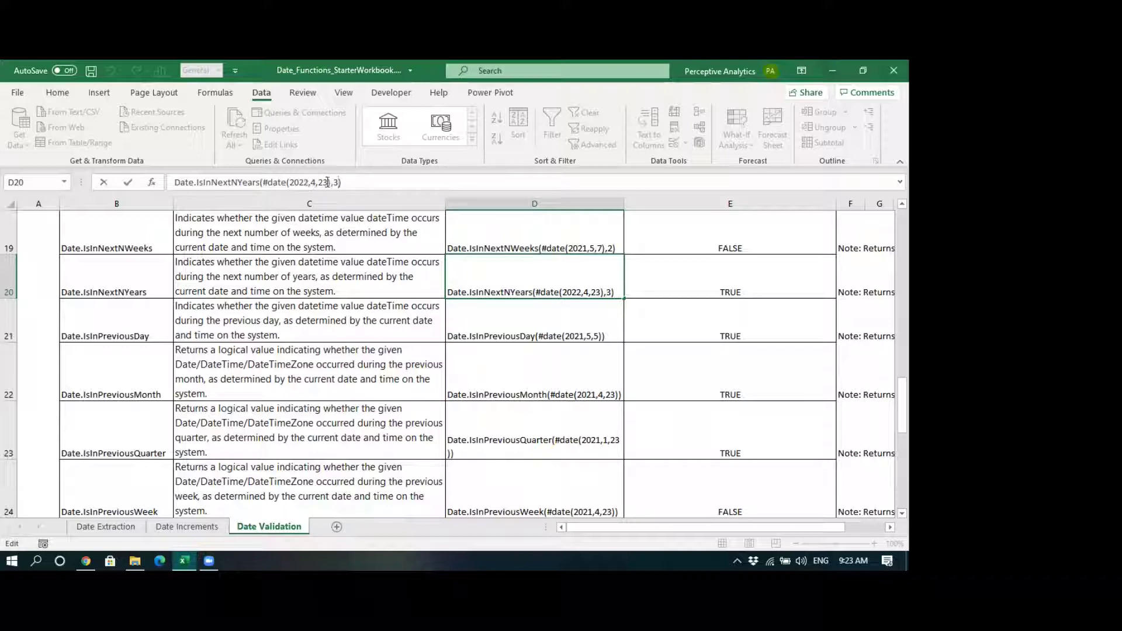
click(690, 283)
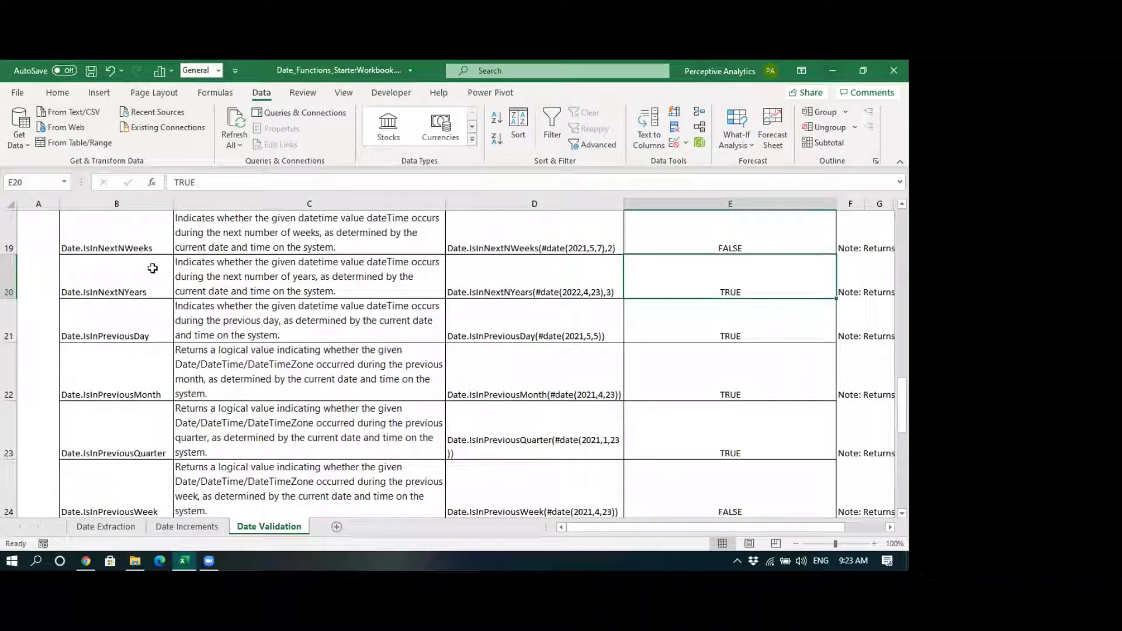
Examine the example formulas and outputs in the Date.IsInPreviousDay and Date.IsInPreviousMonth rows
click(144, 322)
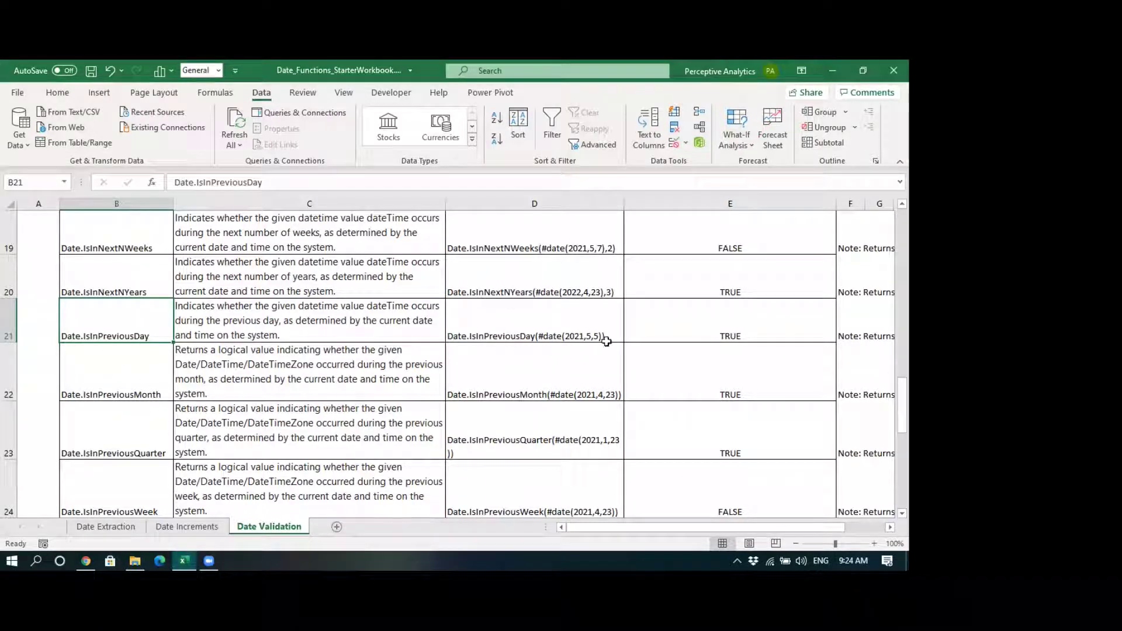
click(497, 323)
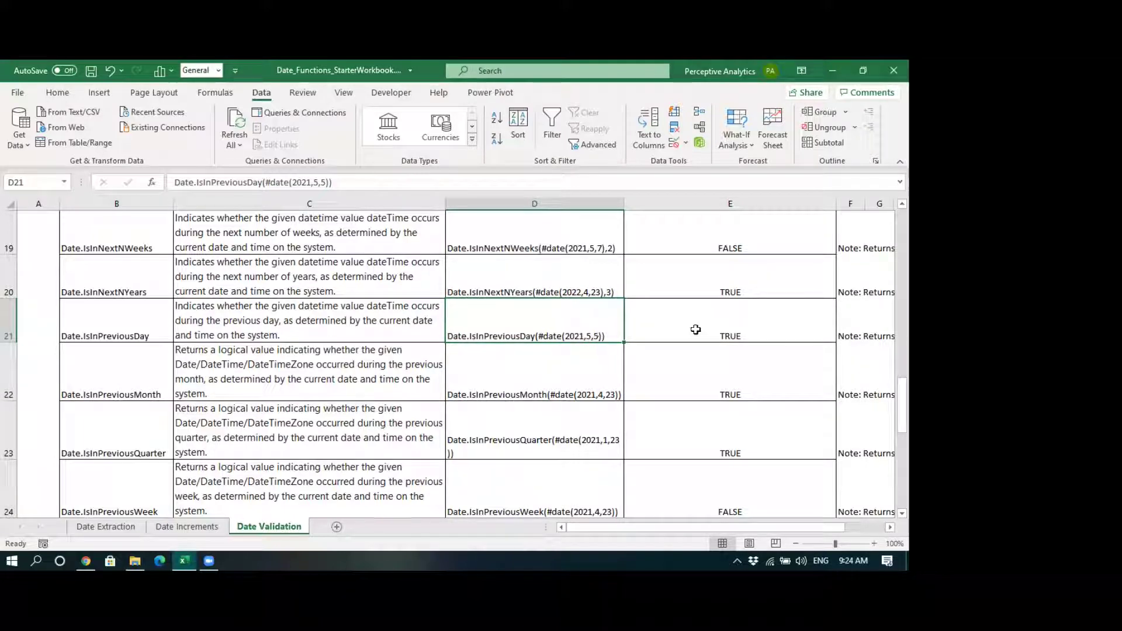
click(505, 375)
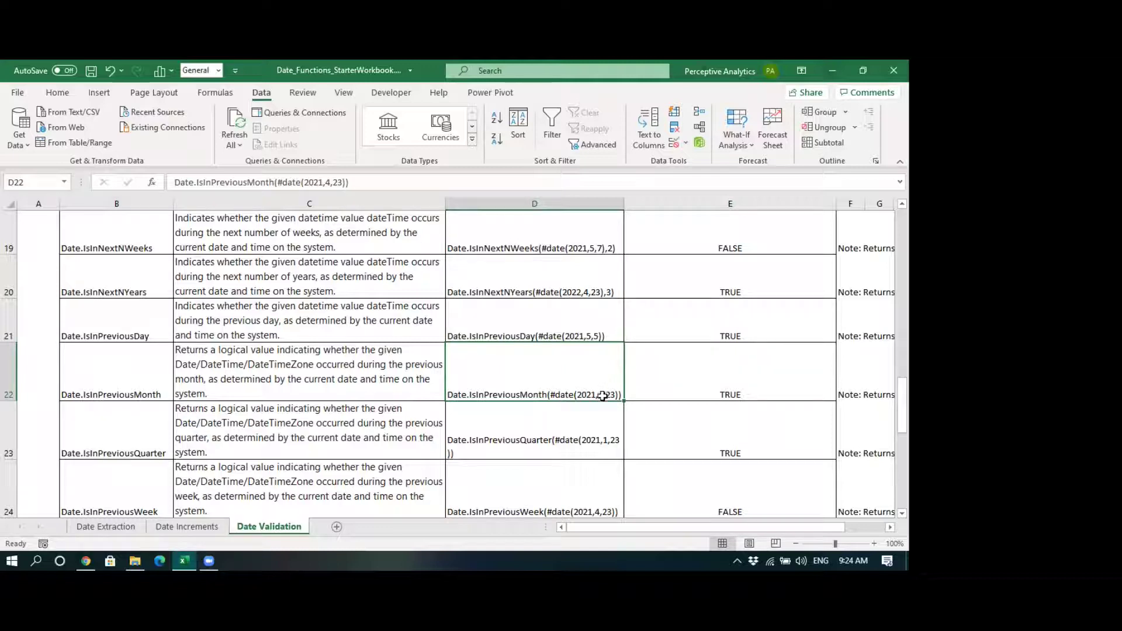
click(720, 392)
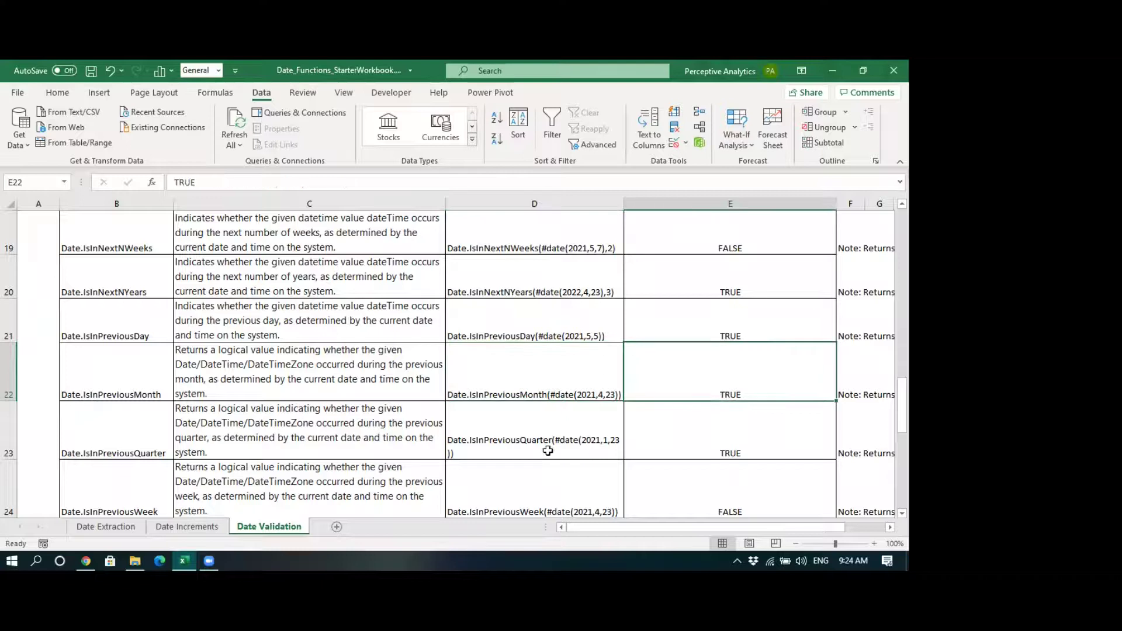
Examine the Date.IsInPreviousQuarter row, reading its full example formula and its output
scroll(547, 450, down, 1)
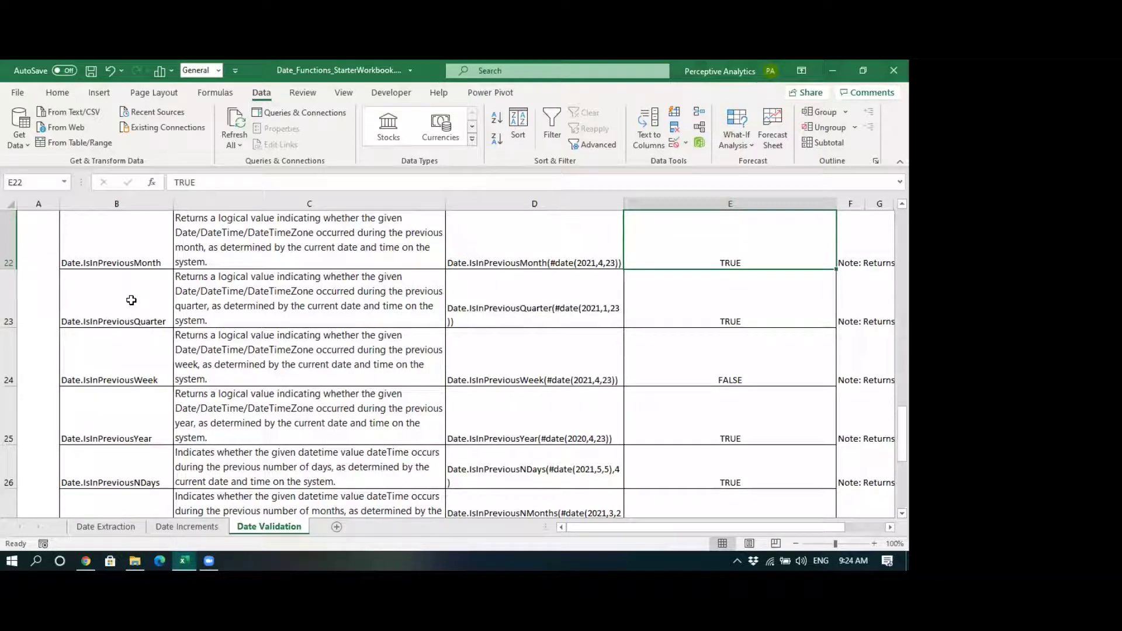
click(504, 317)
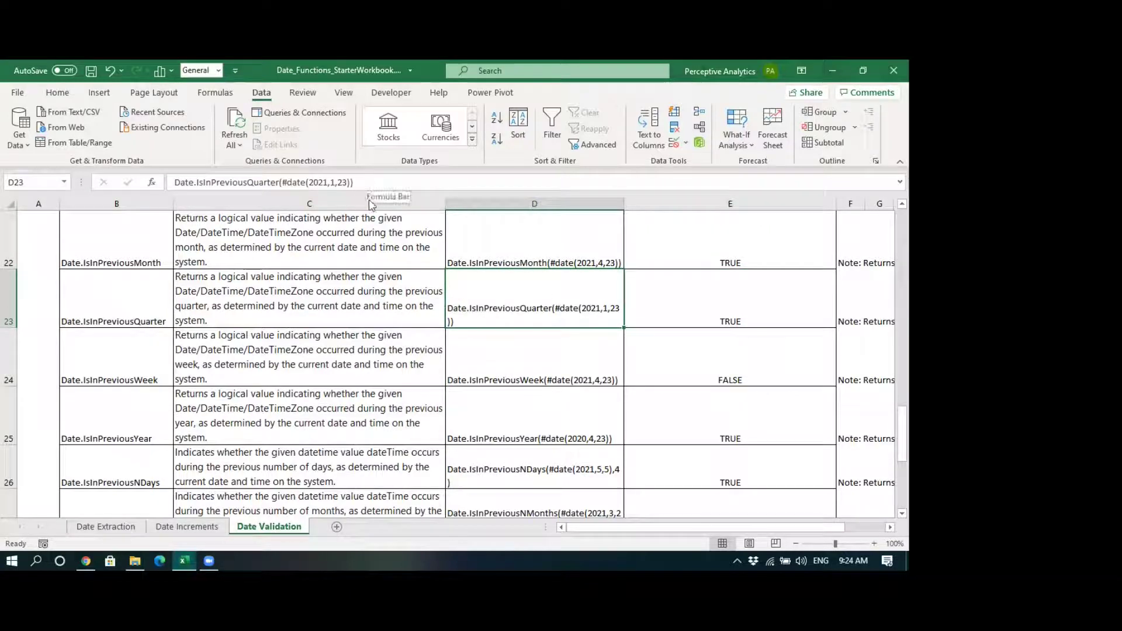
click(672, 319)
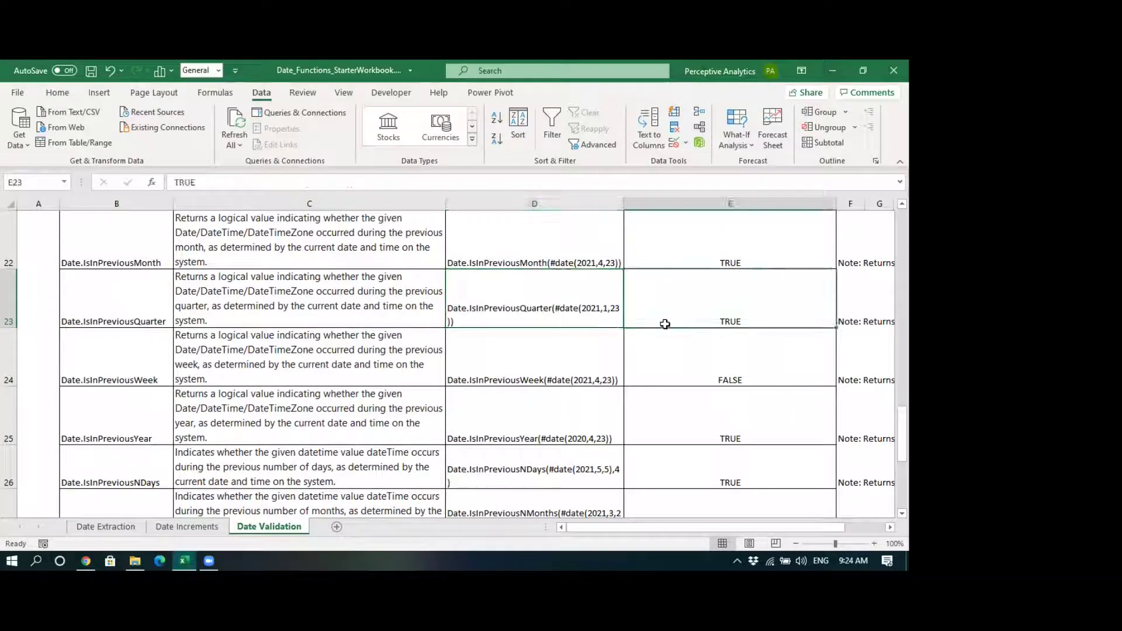
Examine the Date.IsInPreviousWeek row, comparing its example date with the system calendar and reviewing its output
click(484, 361)
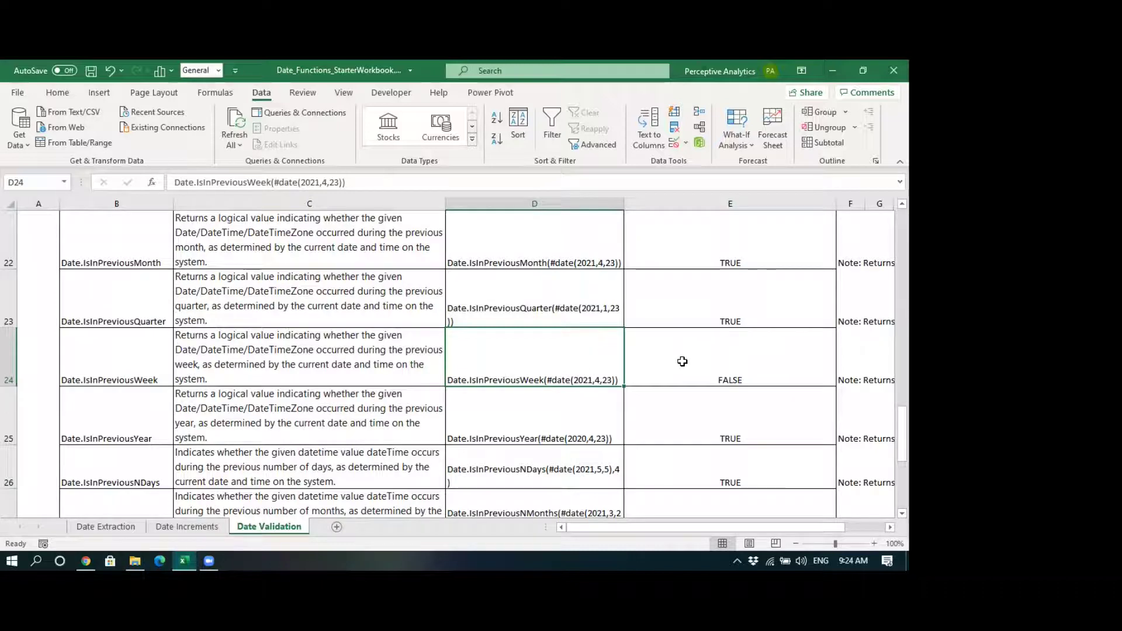
click(840, 552)
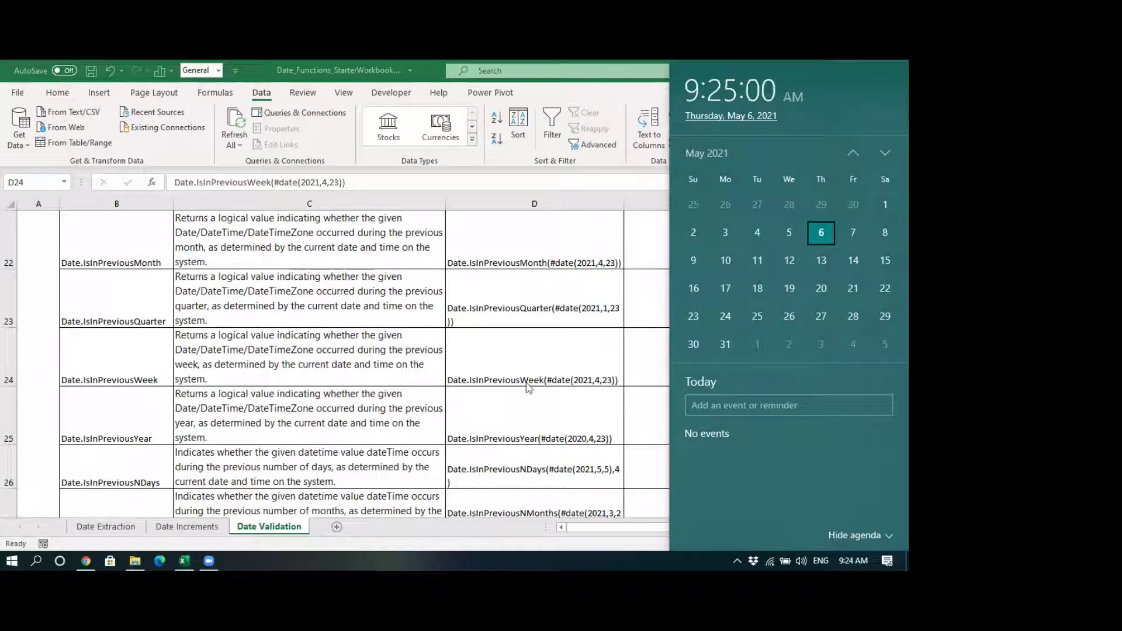
click(507, 358)
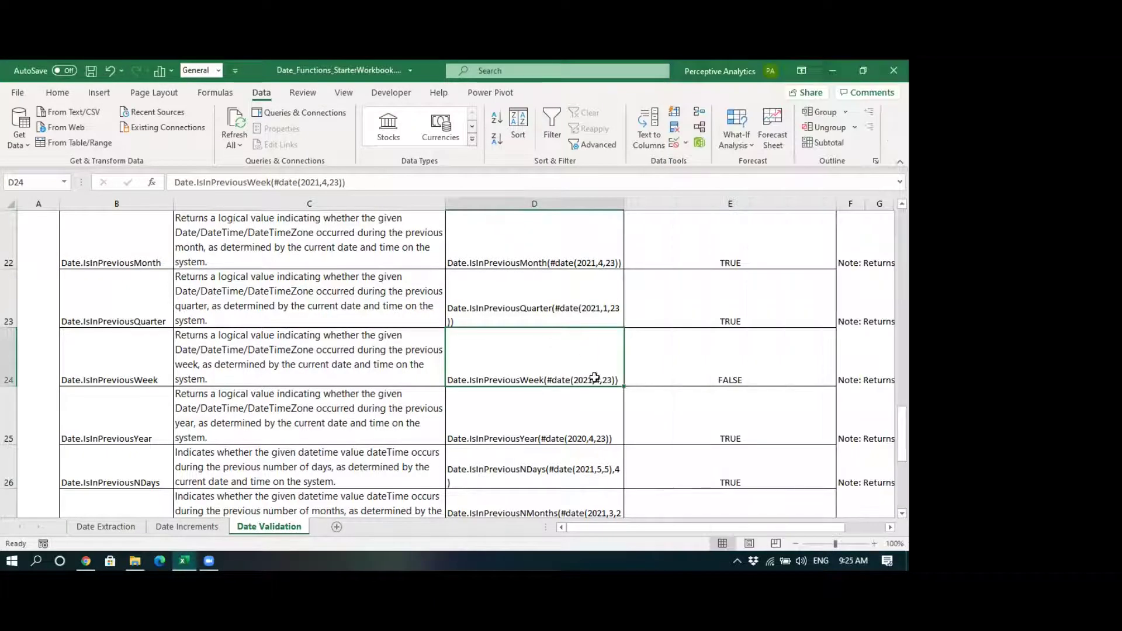
click(672, 370)
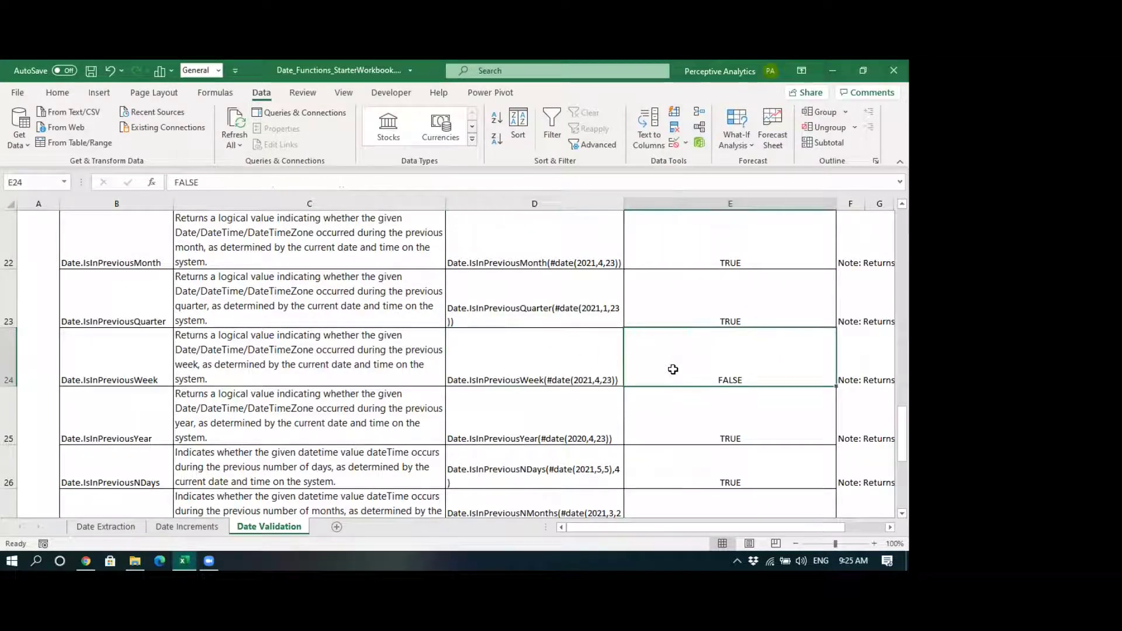
Review the Date.IsInPreviousYear example and output, and skim the example formulas from Date.IsInPreviousNDays through Date.IsInPreviousNWeeks
click(494, 420)
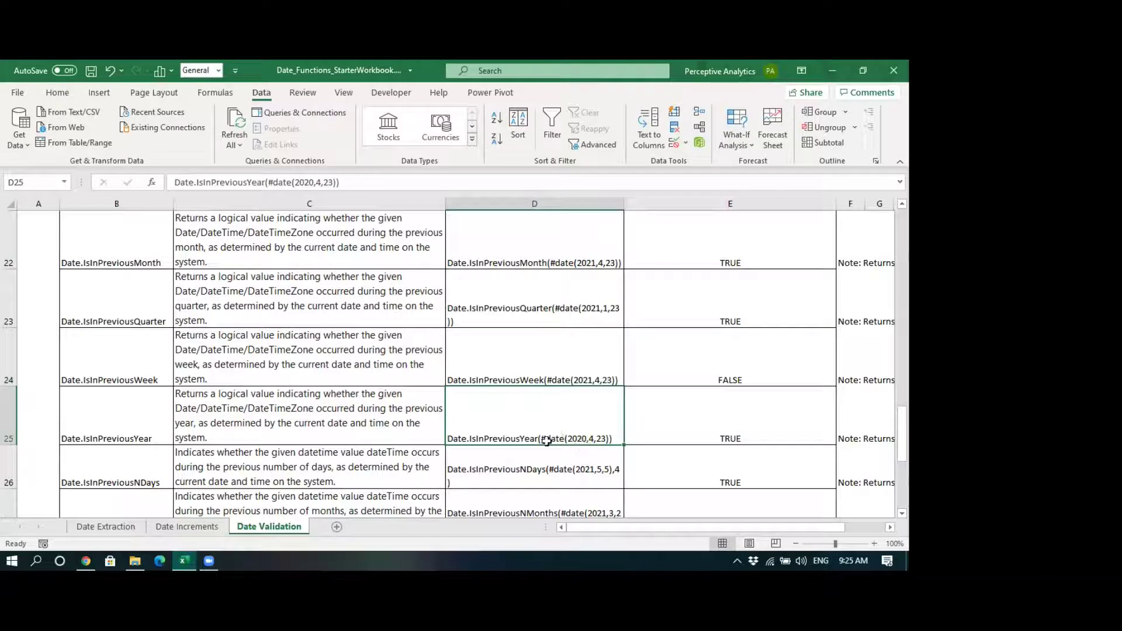
click(705, 433)
scroll(705, 433, down, 1)
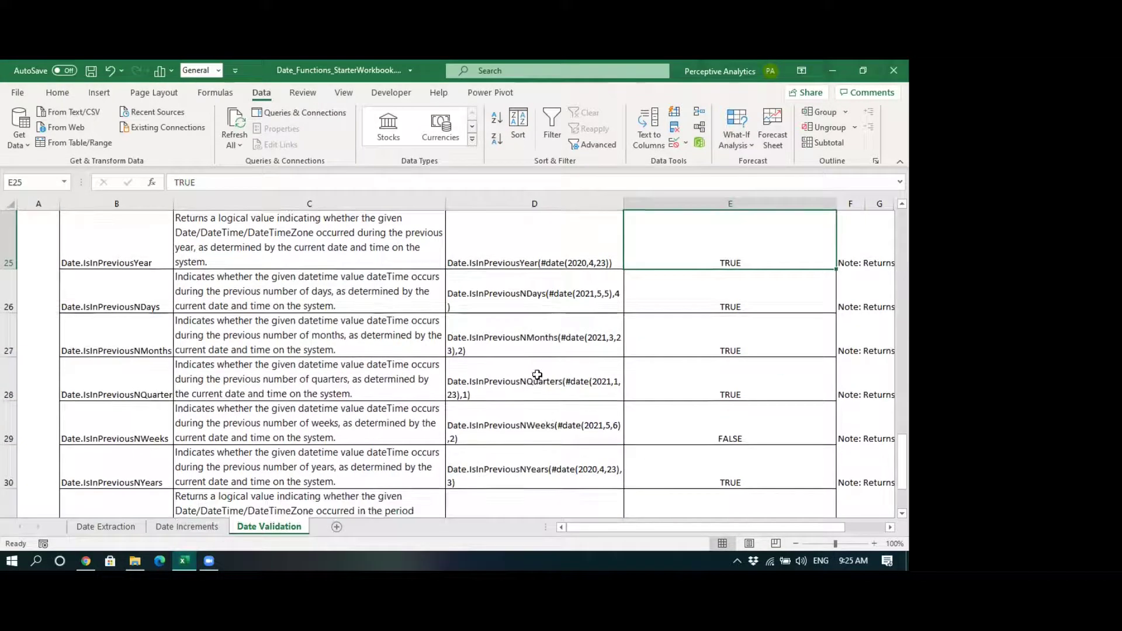
click(512, 309)
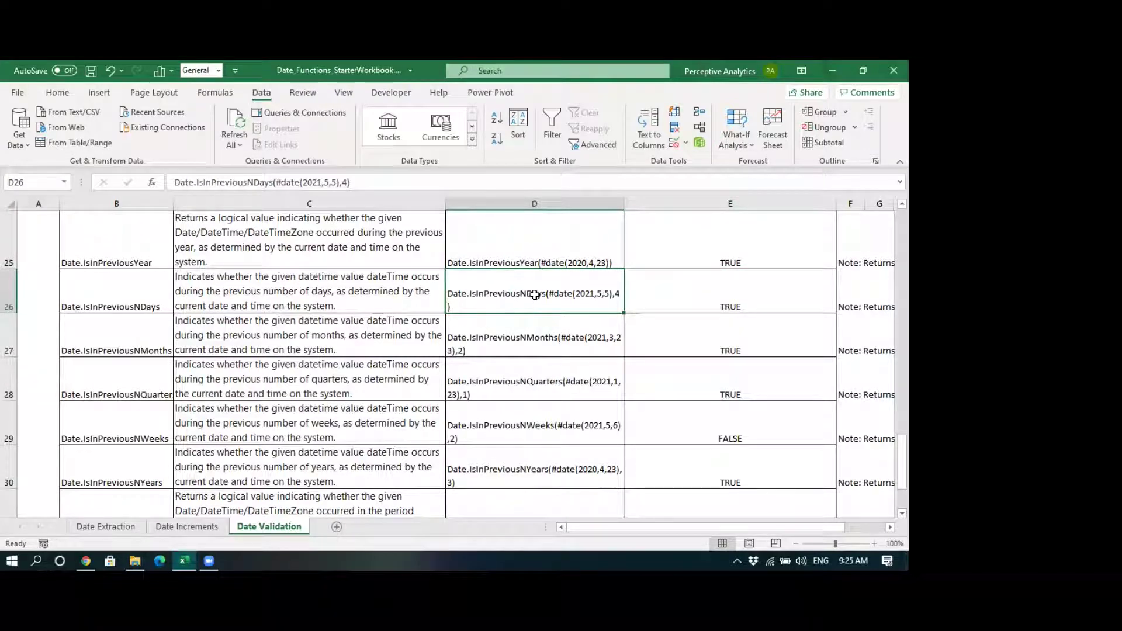
click(539, 347)
click(544, 397)
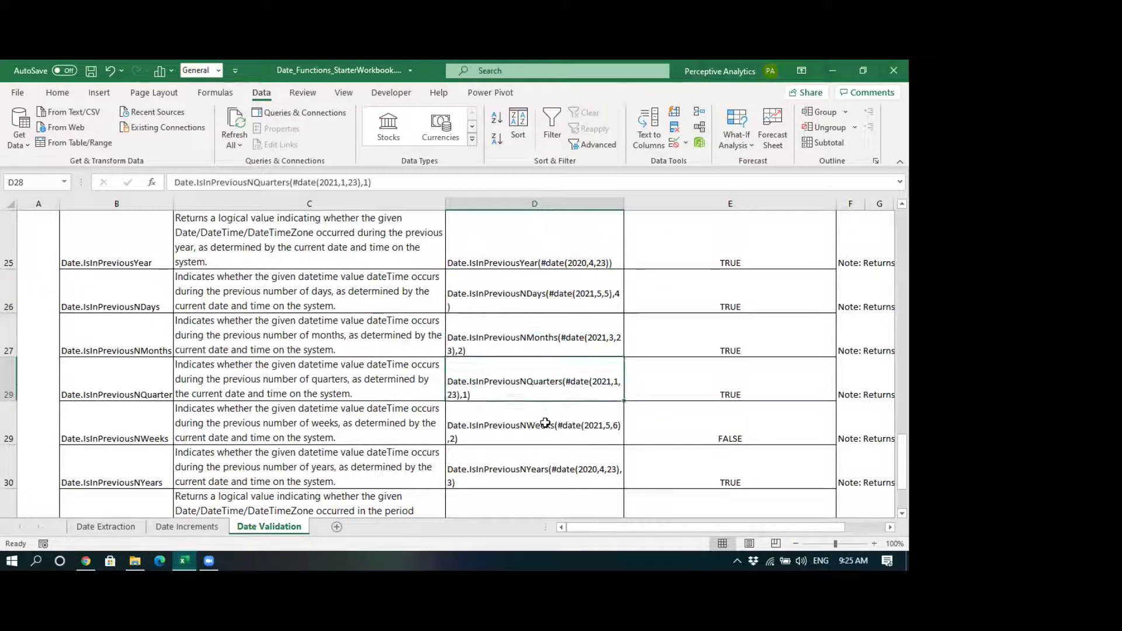
click(542, 414)
Examine the Date.IsInPreviousNDays row, focusing on its example's date and number-of-days arguments and on its output
click(522, 306)
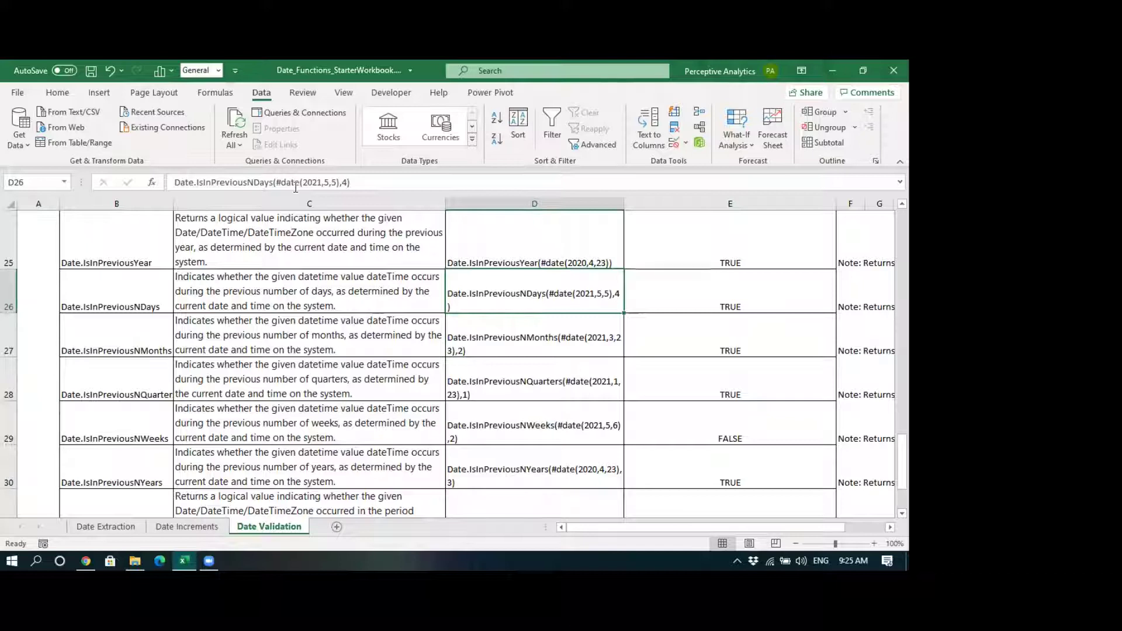
double_click(344, 183)
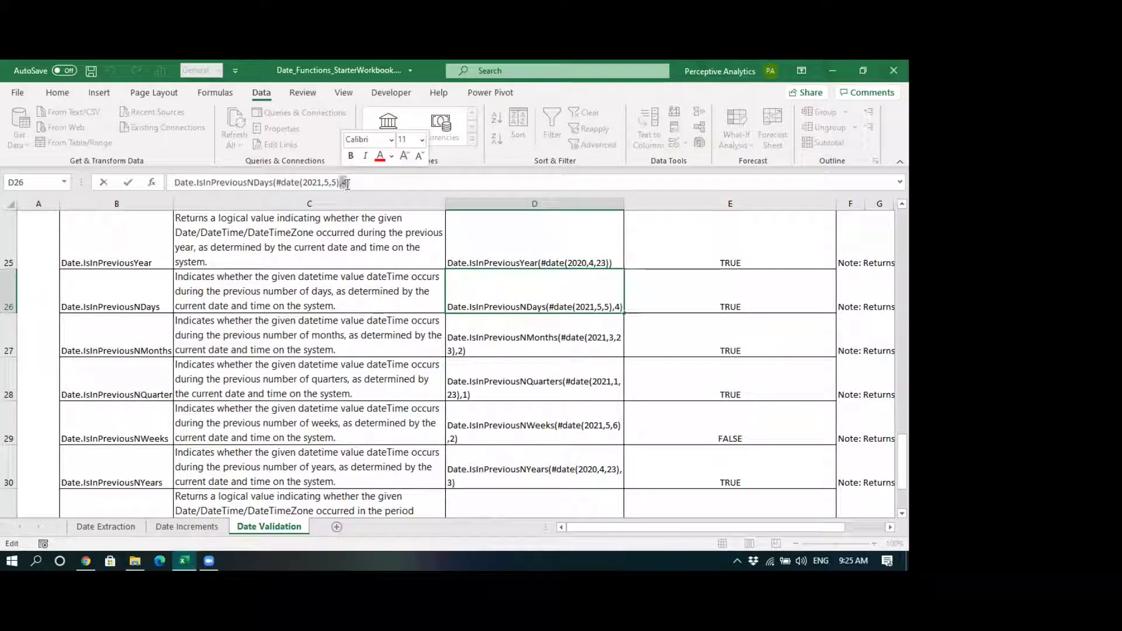
drag(276, 183, 334, 182)
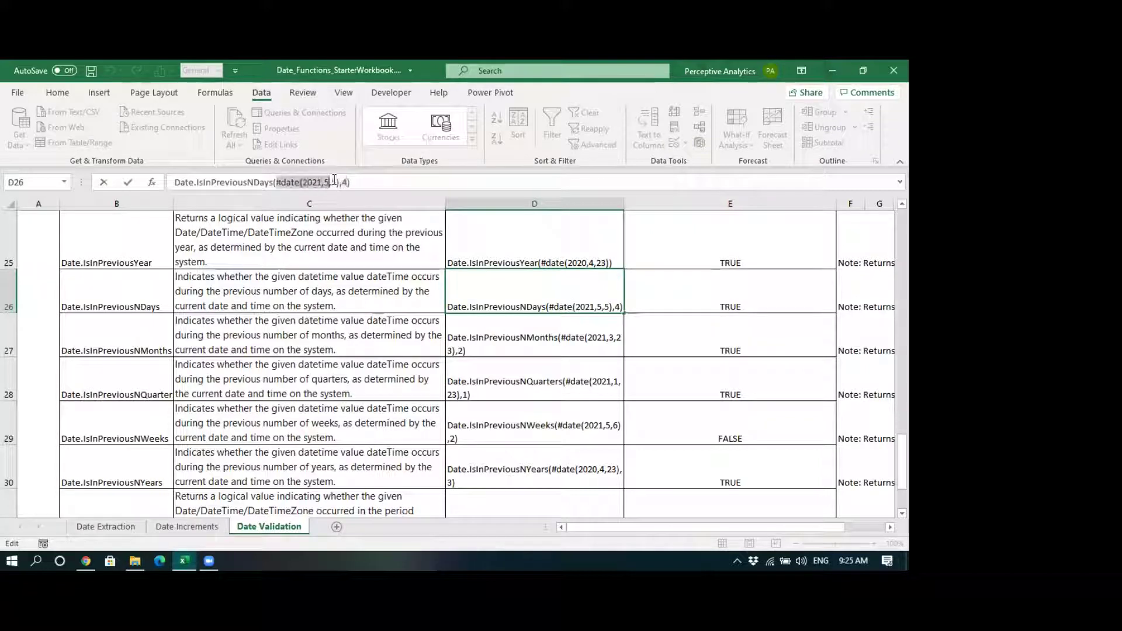
double_click(345, 183)
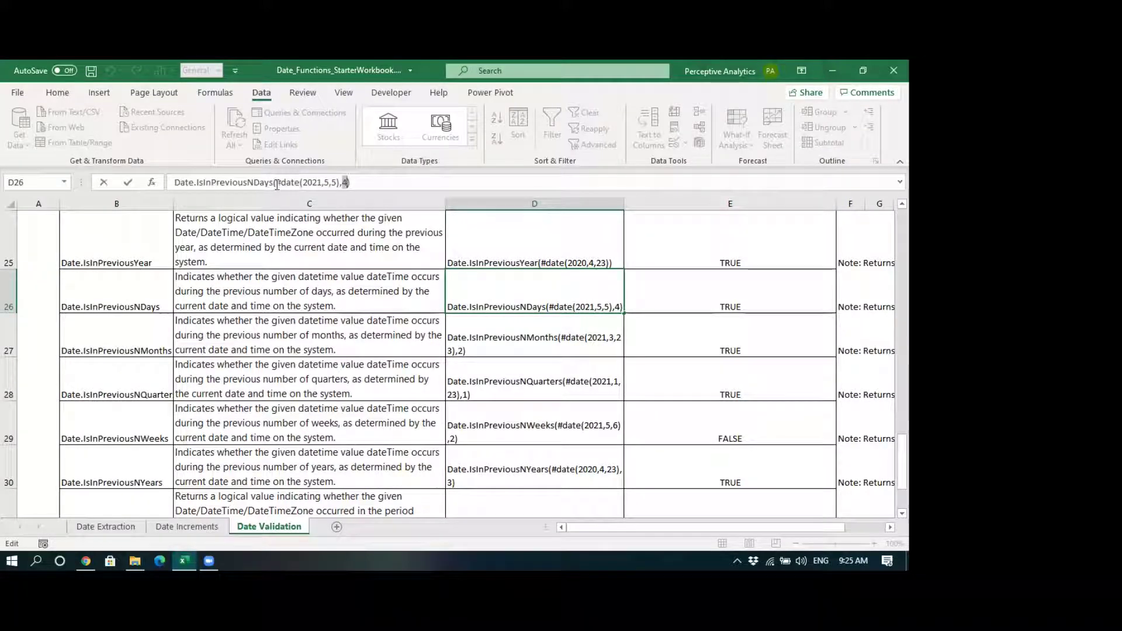
drag(276, 183, 341, 183)
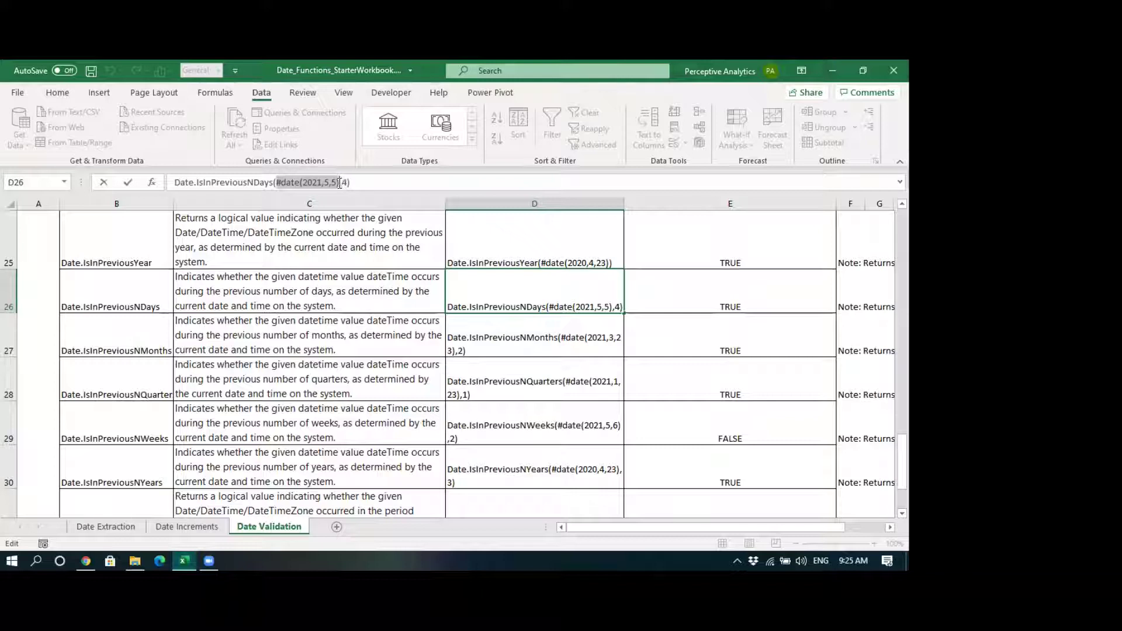
key(End)
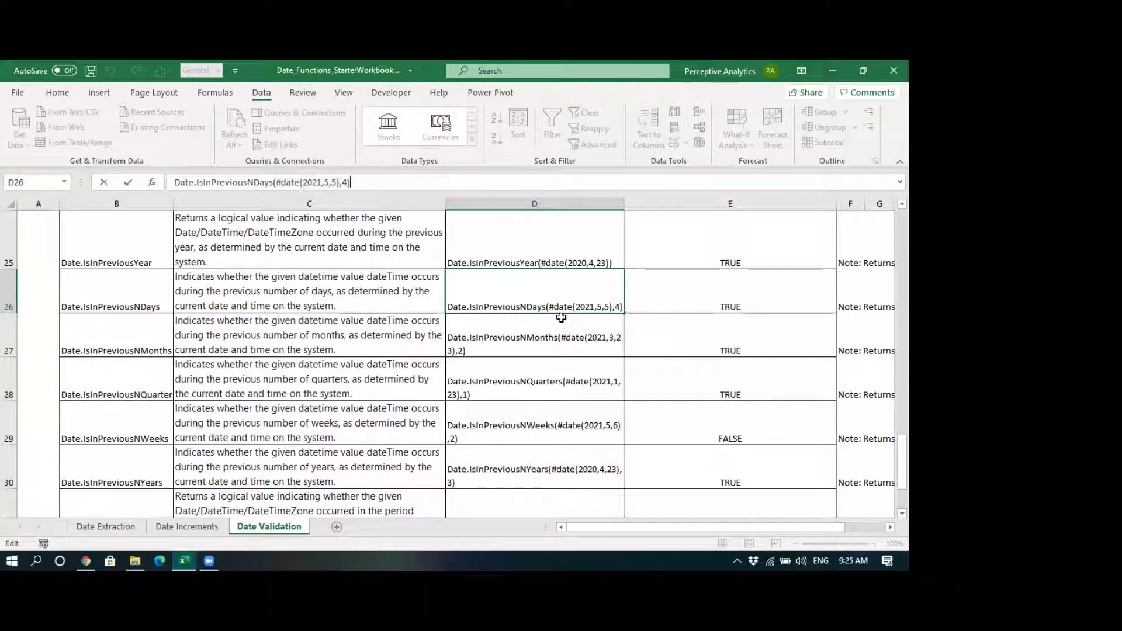
click(685, 311)
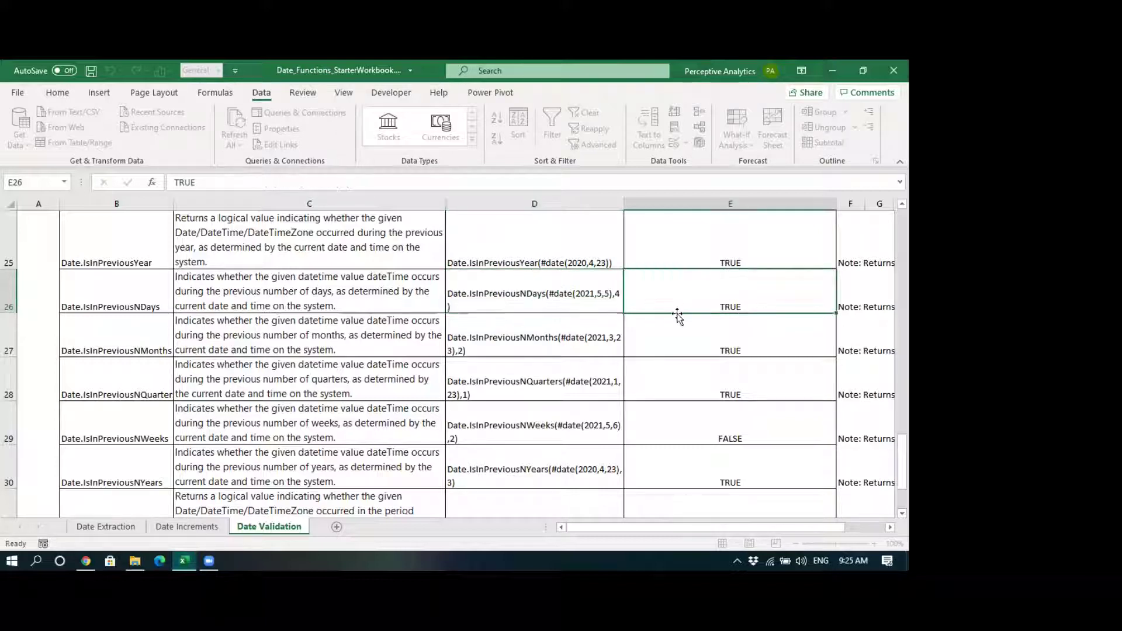
Review the example formulas for Date.IsInPreviousNMonths, Date.IsInPreviousNQuarters, Date.IsInPreviousNWeeks and Date.IsInPreviousNYears
click(494, 354)
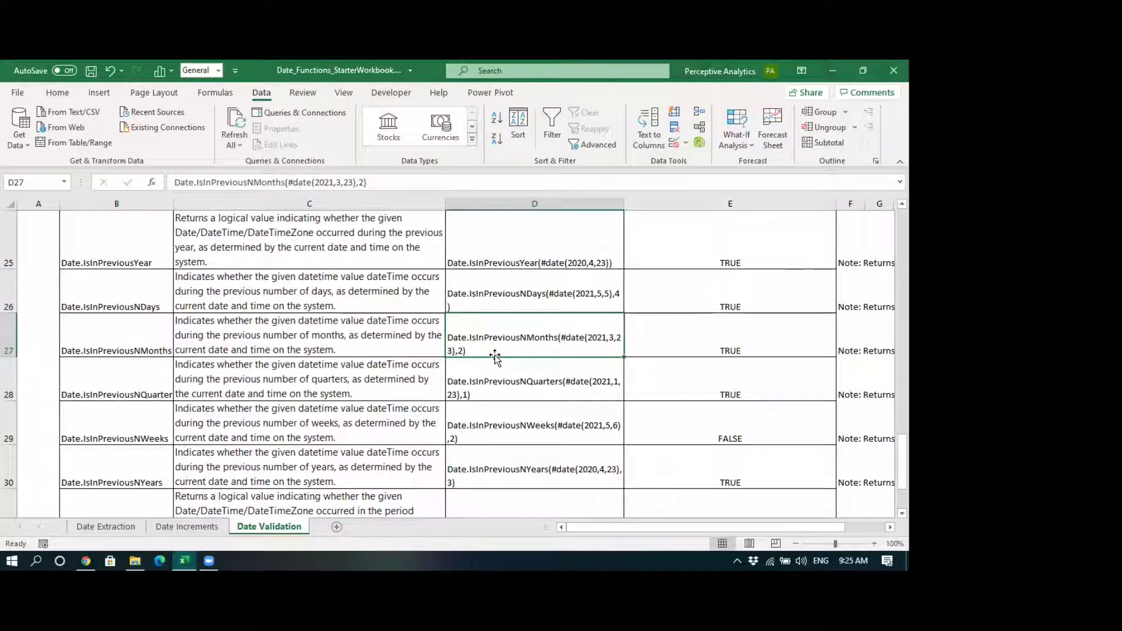
click(511, 394)
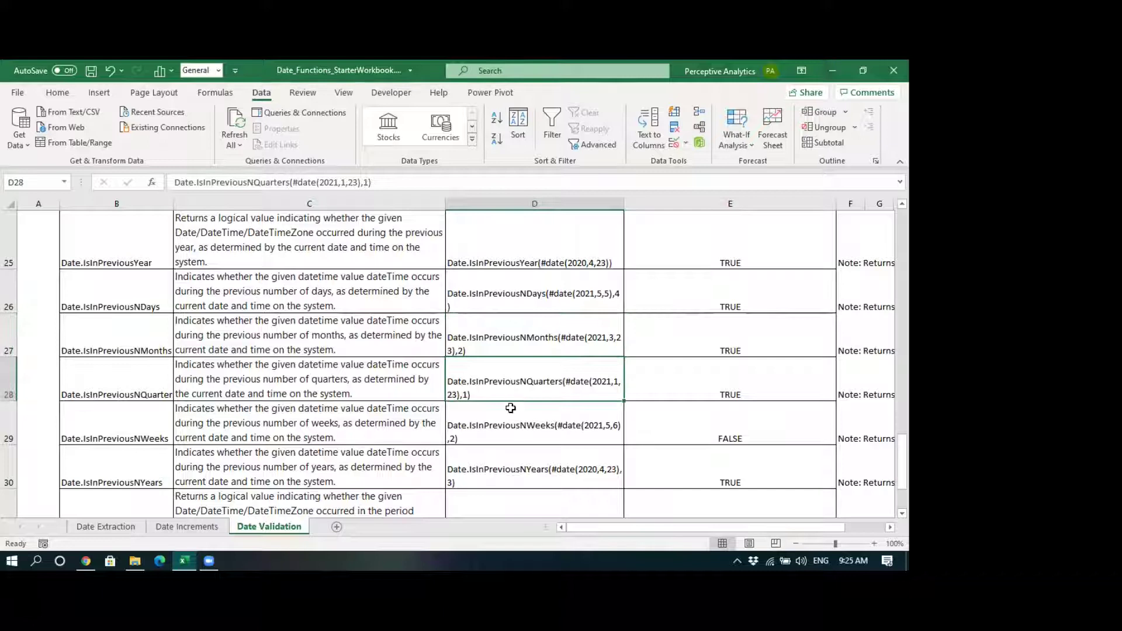
click(513, 436)
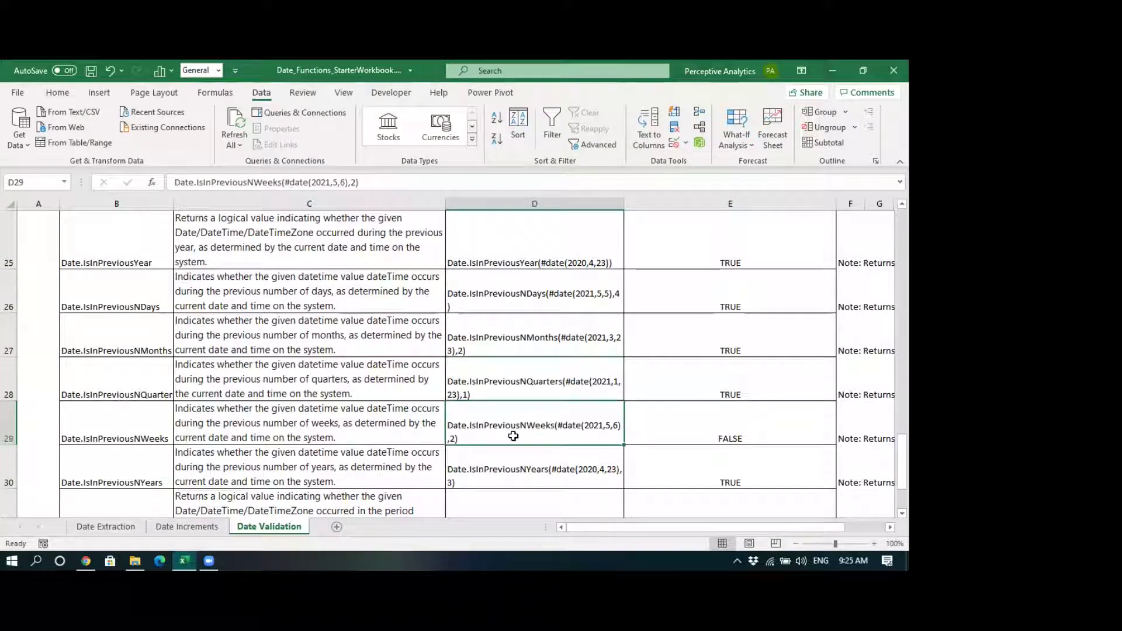
click(515, 476)
Locate the last two functions and examine the Date.IsInYearToDate row, focusing on its example's date argument and its output
scroll(516, 475, down, 1)
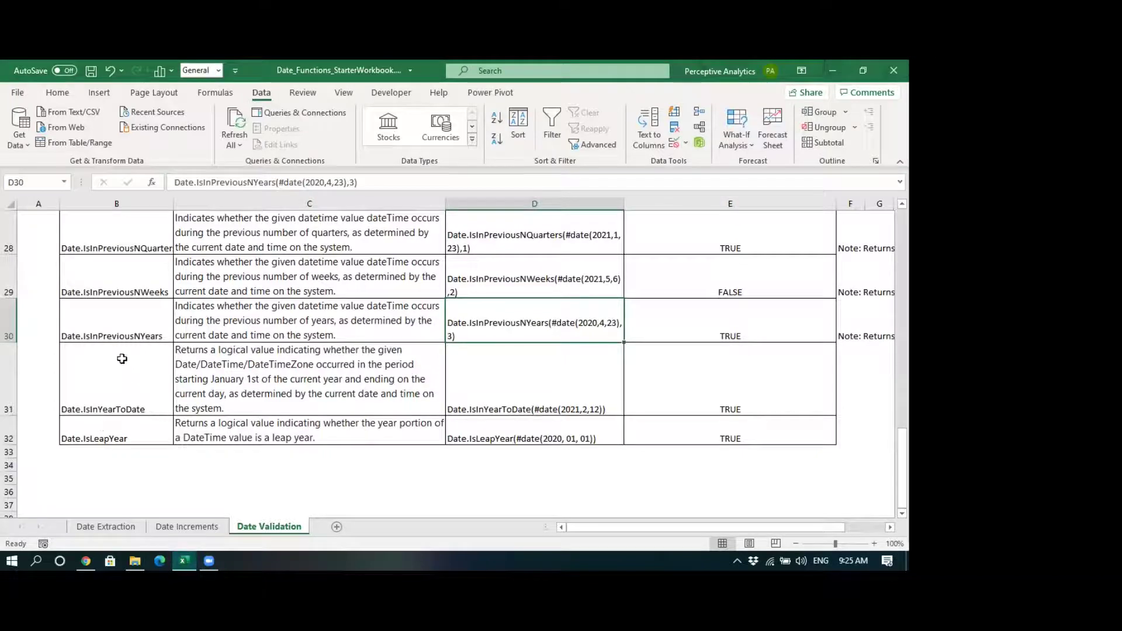
click(125, 381)
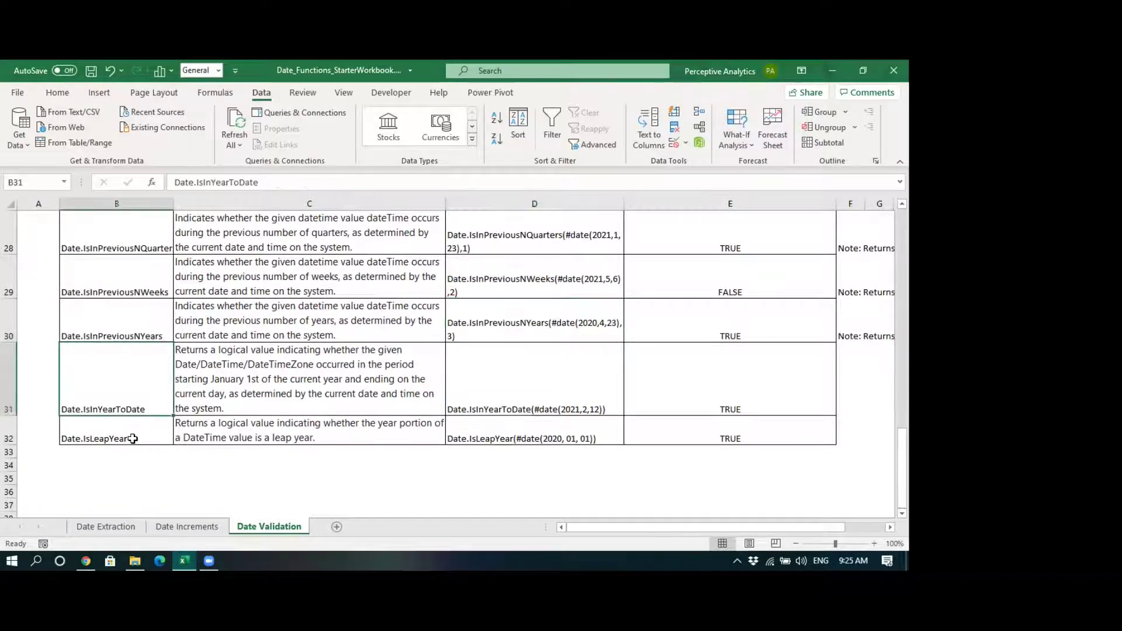
click(131, 431)
click(161, 397)
click(536, 386)
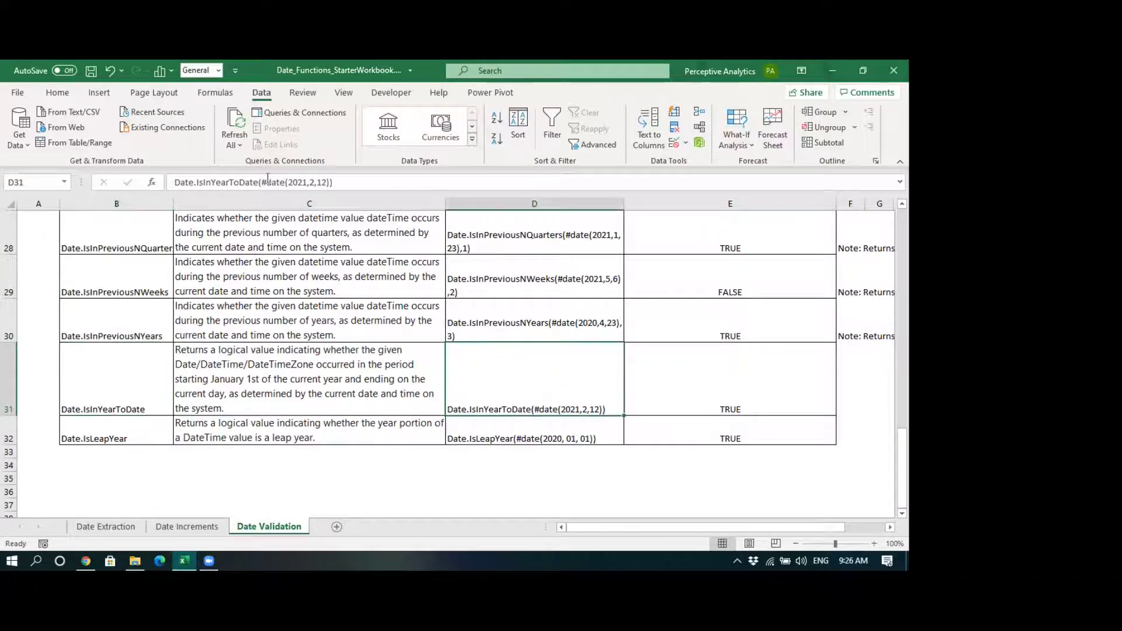
drag(262, 181, 331, 184)
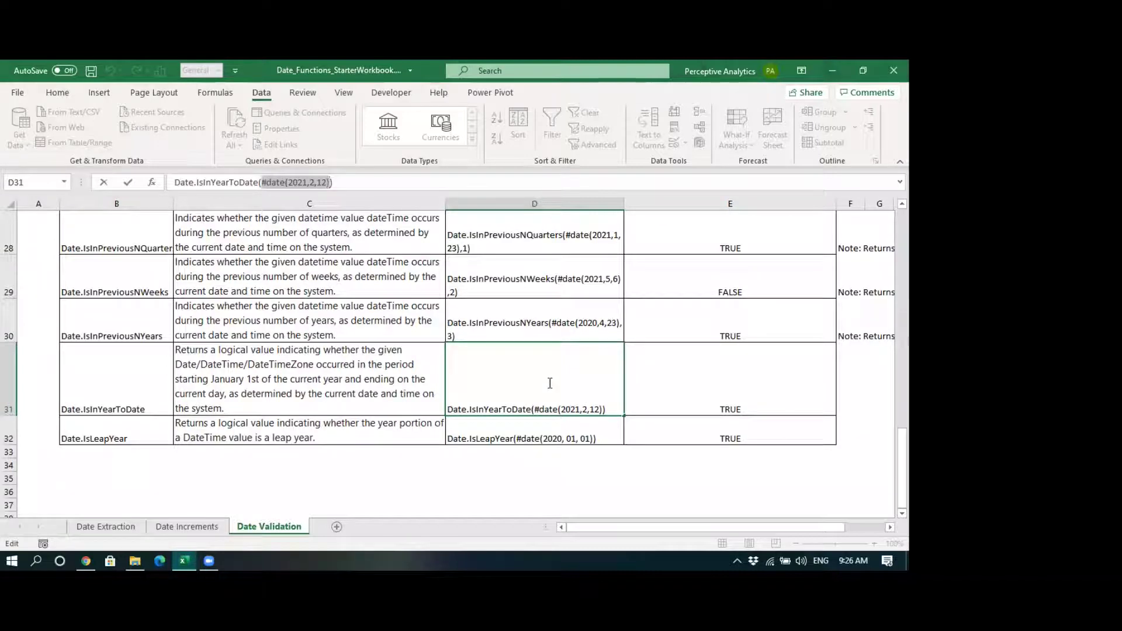
click(699, 389)
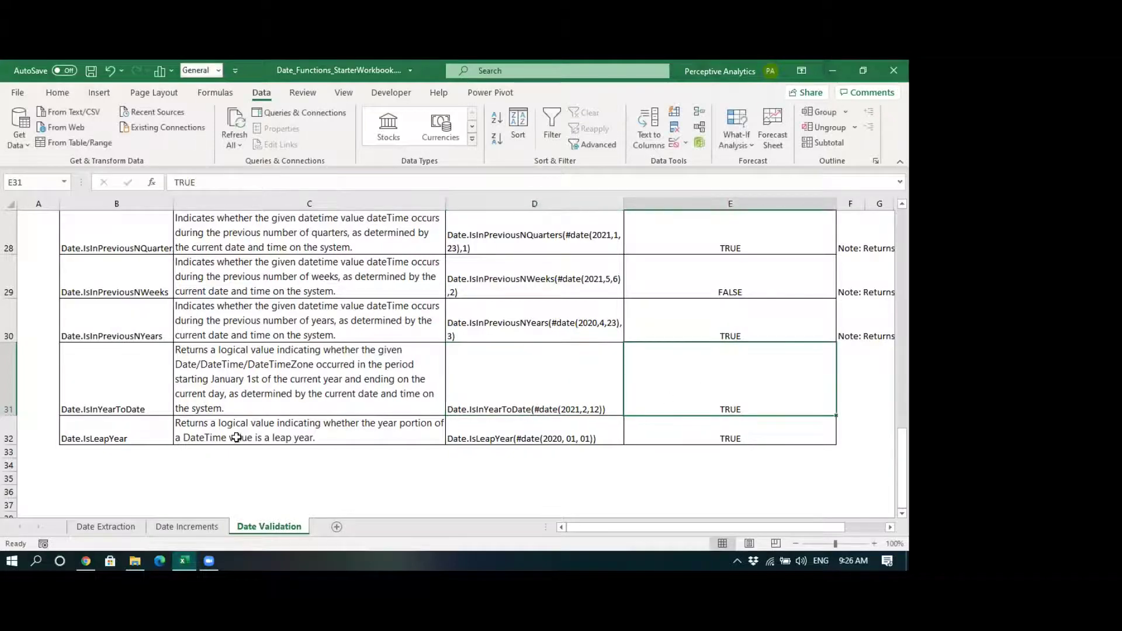
Examine the Date.IsLeapYear row's example date and output, and return to the start of the function table
click(150, 430)
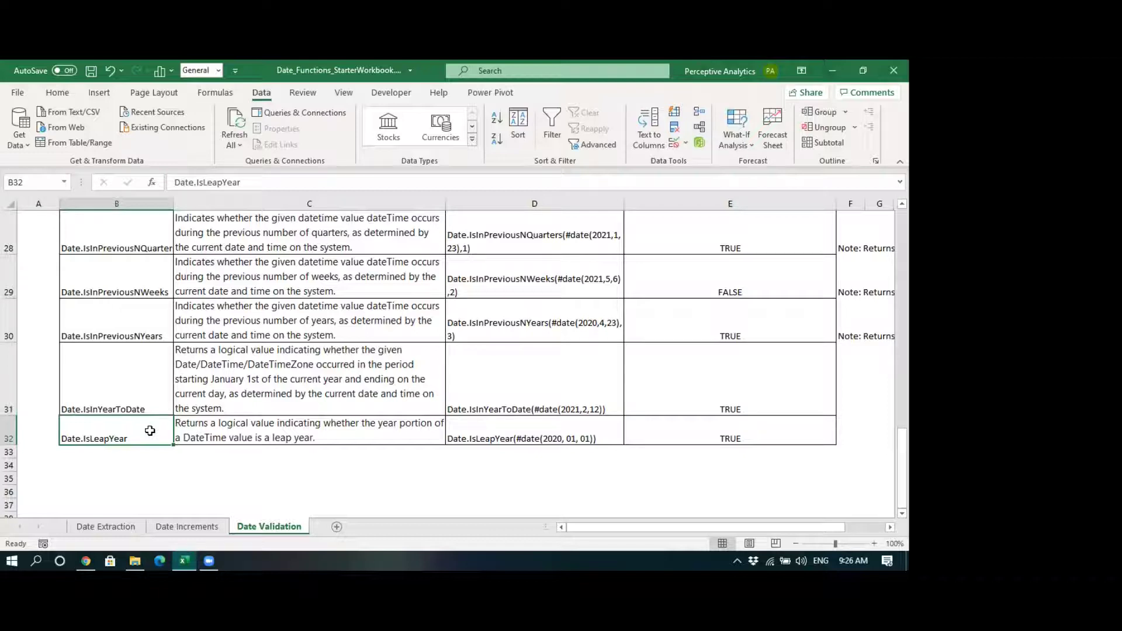
click(492, 430)
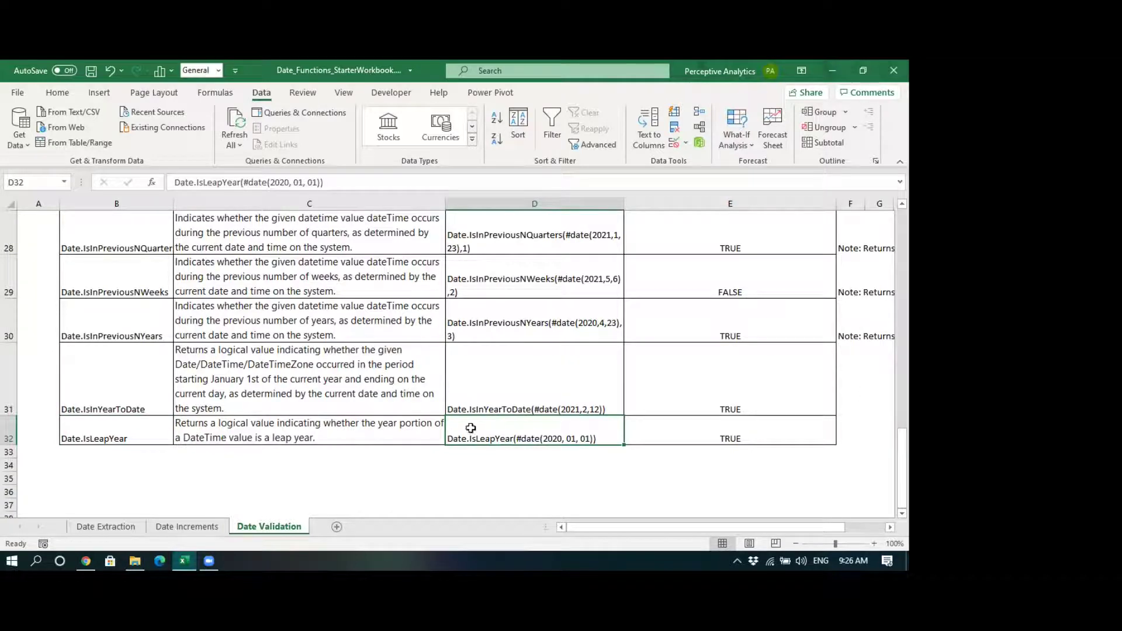
drag(270, 183, 317, 182)
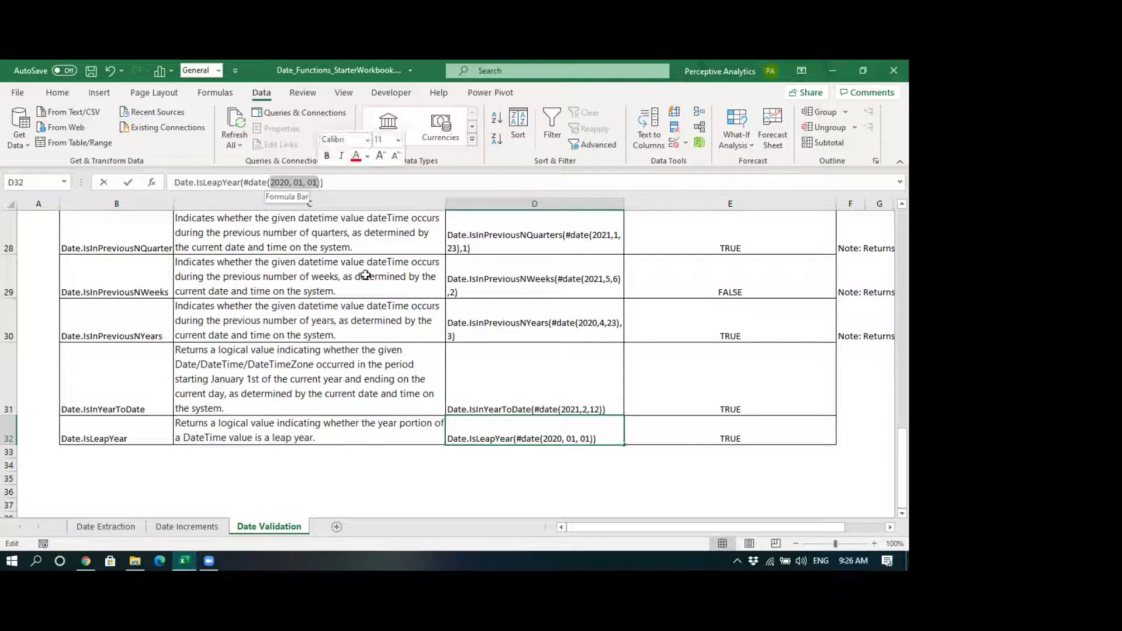
click(682, 424)
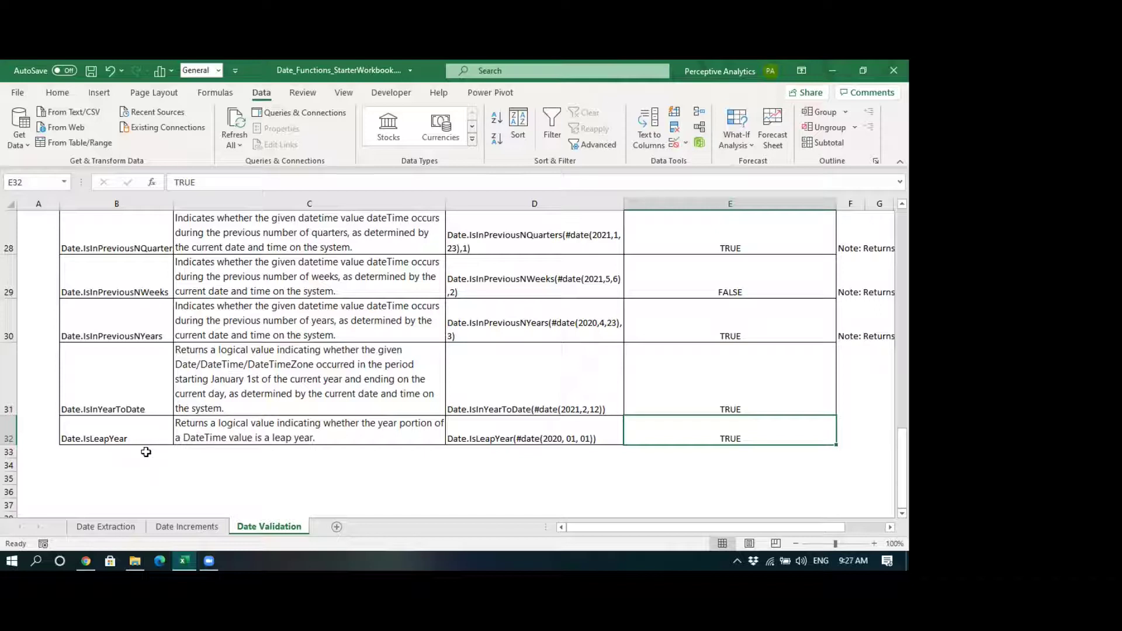
scroll(130, 426, up, 9)
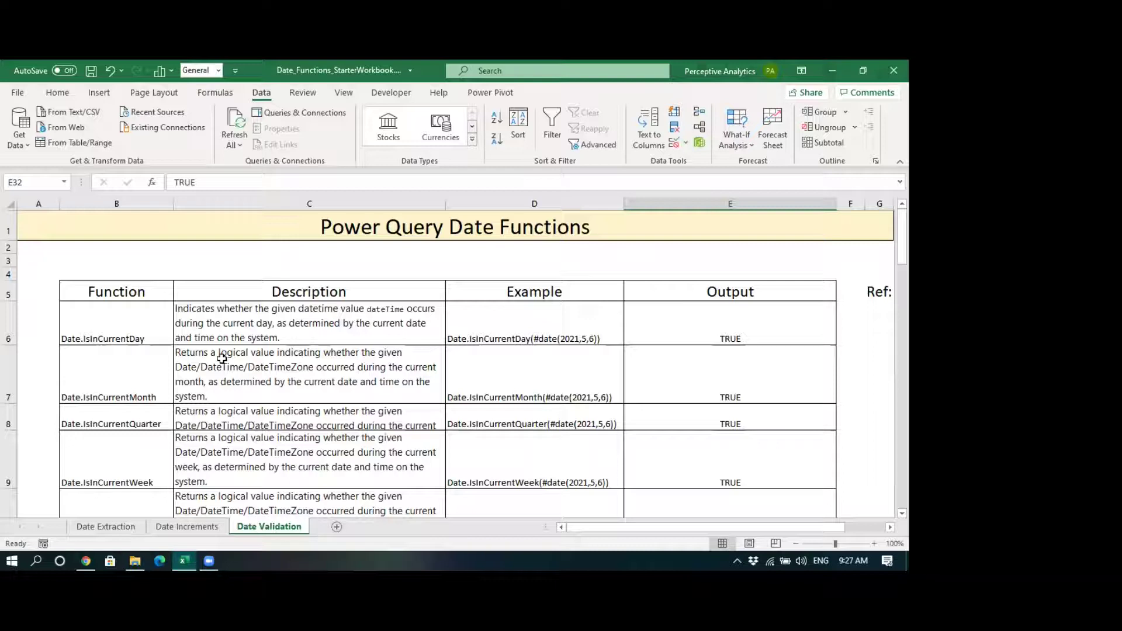
Create a table with headers from range B5:E32 of the Date Validation sheet and load it into Power Query
click(371, 384)
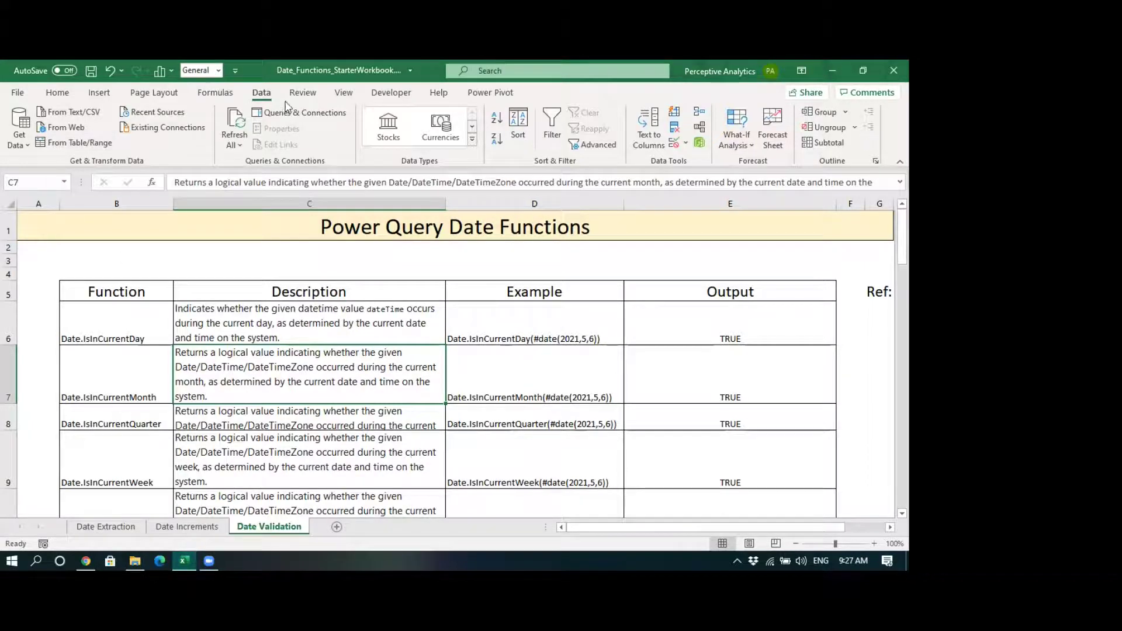
click(72, 142)
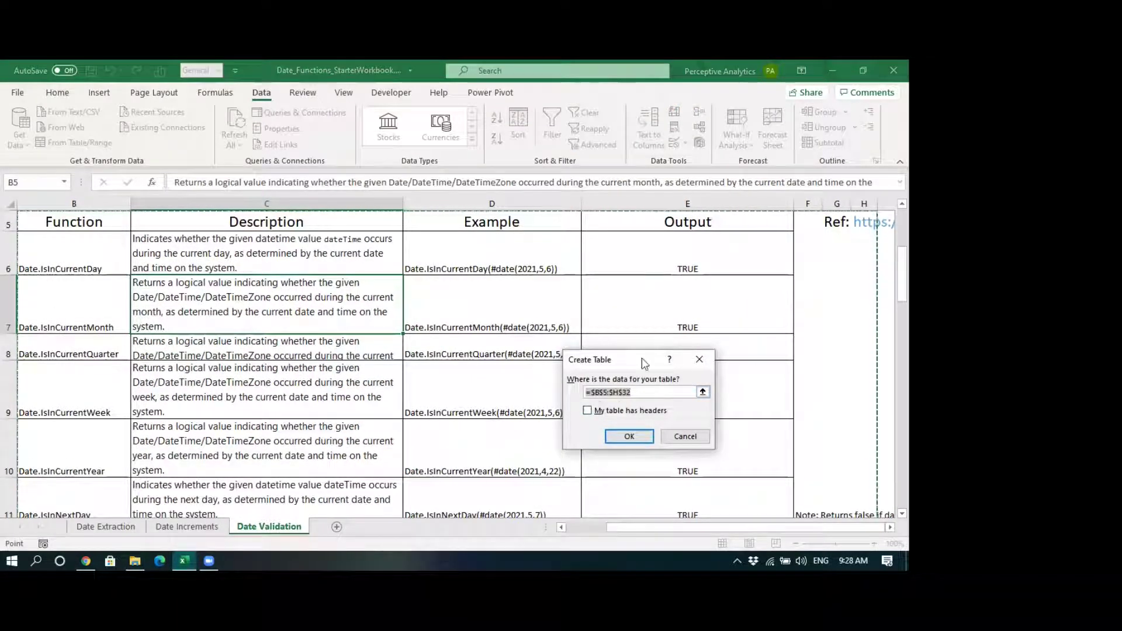
click(628, 393)
key(BackSpace)
text(E)
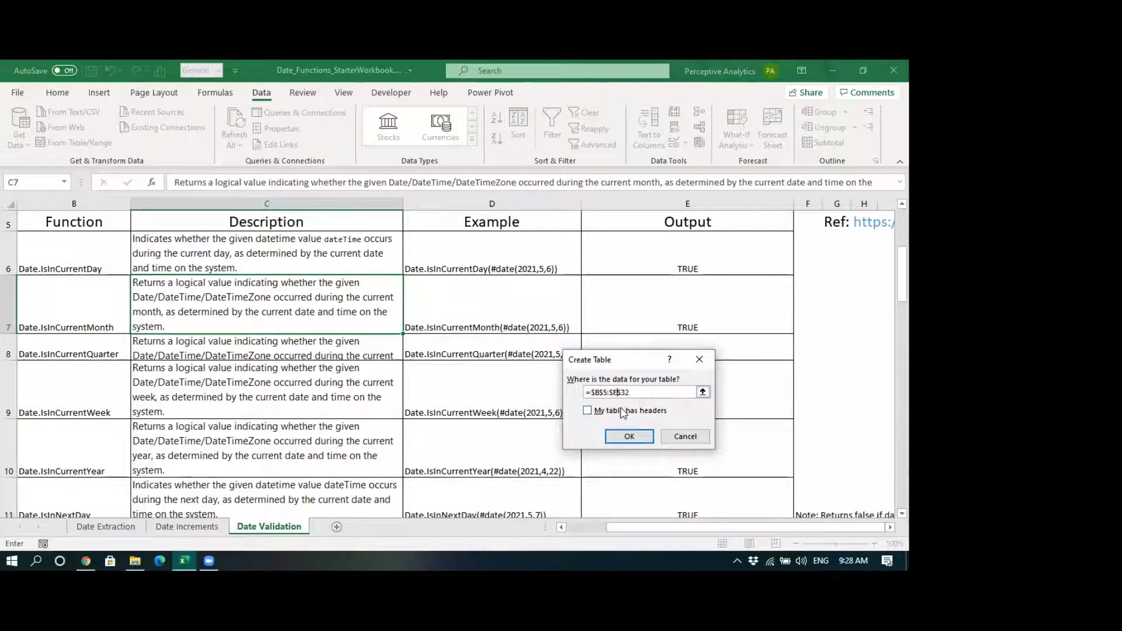
click(637, 393)
click(587, 411)
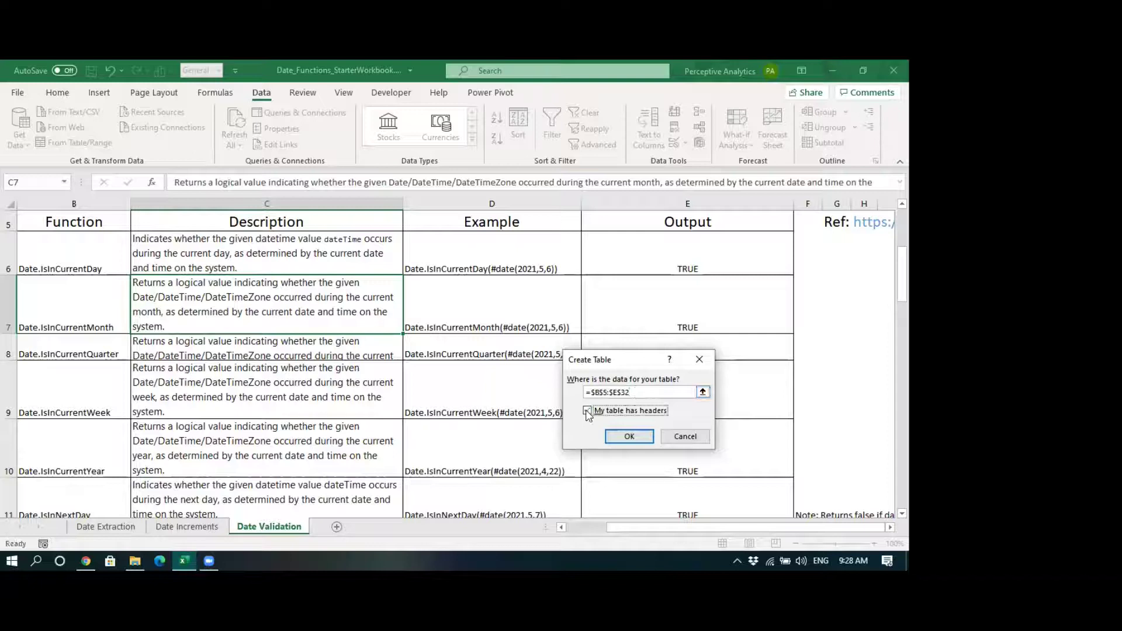
click(630, 437)
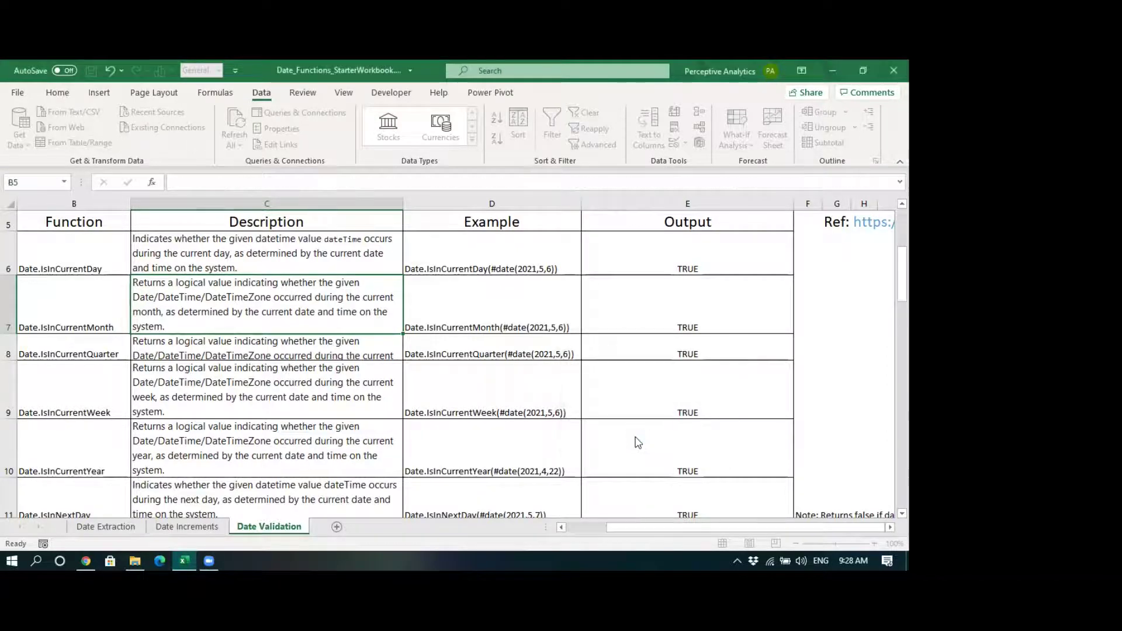
Inspect the loaded query's Example and Output columns, the data types available for Output, and the Date.IsInCurrentWeek function and description
click(425, 331)
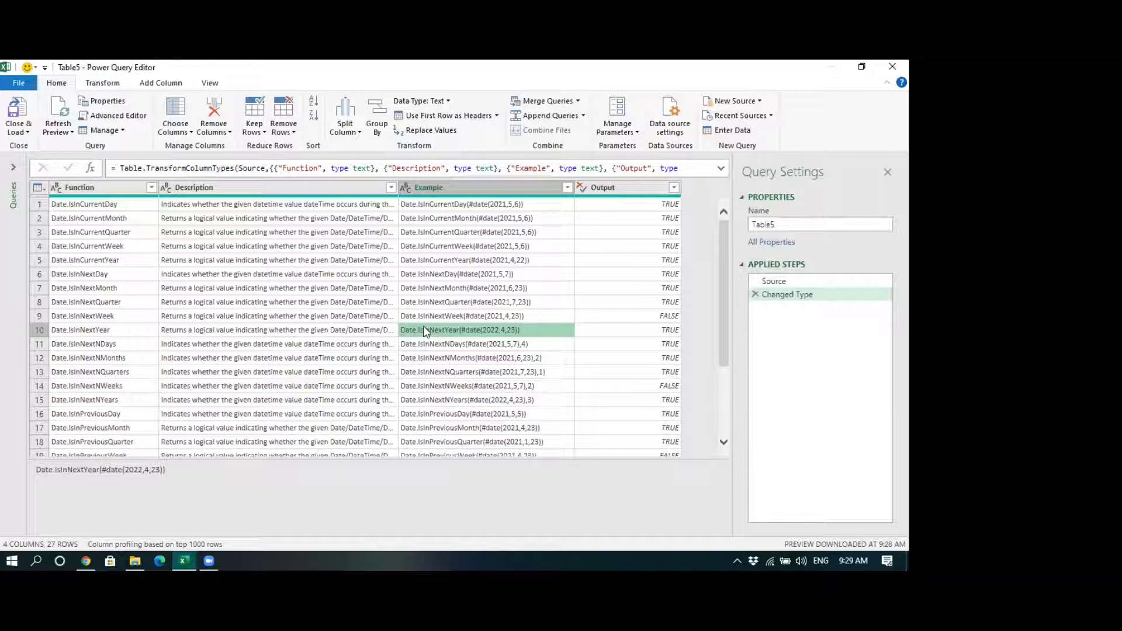
click(614, 233)
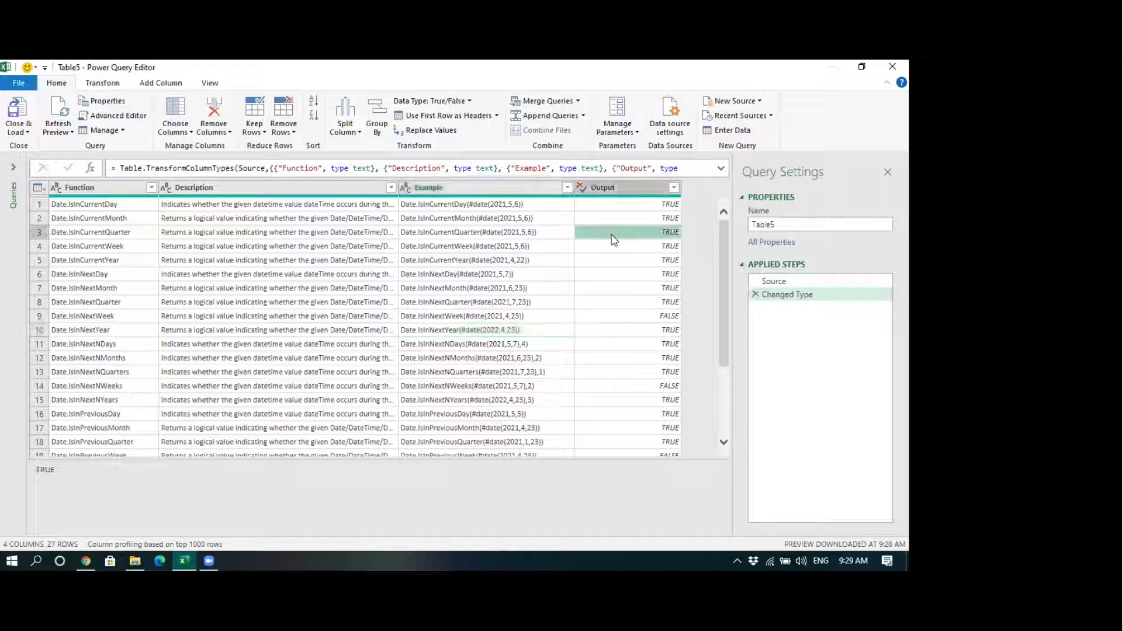
click(581, 189)
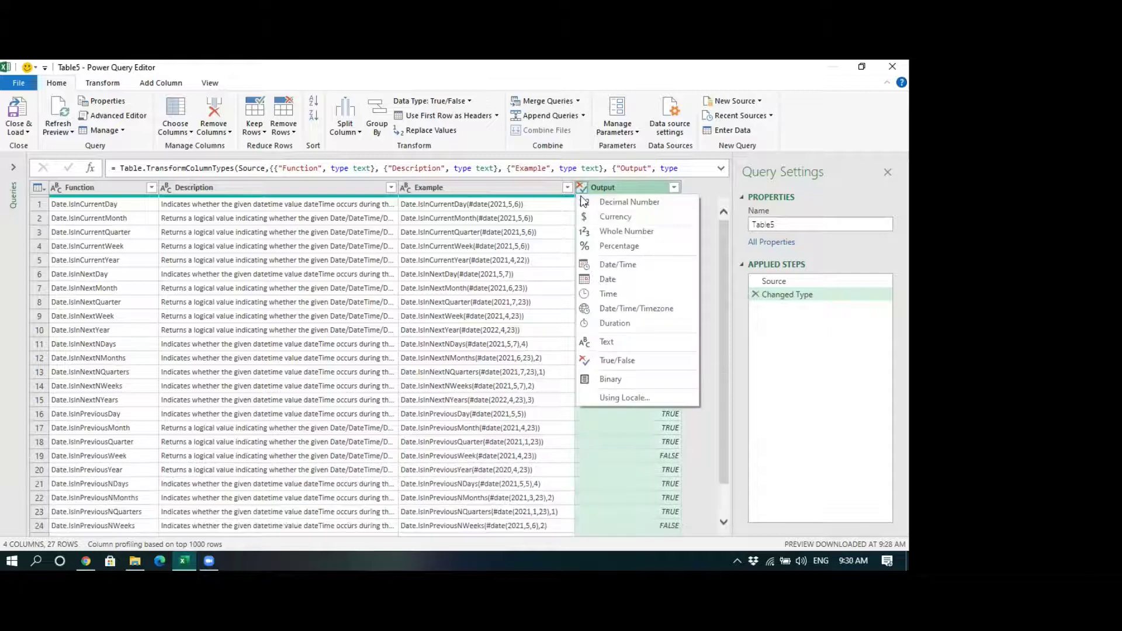
click(482, 316)
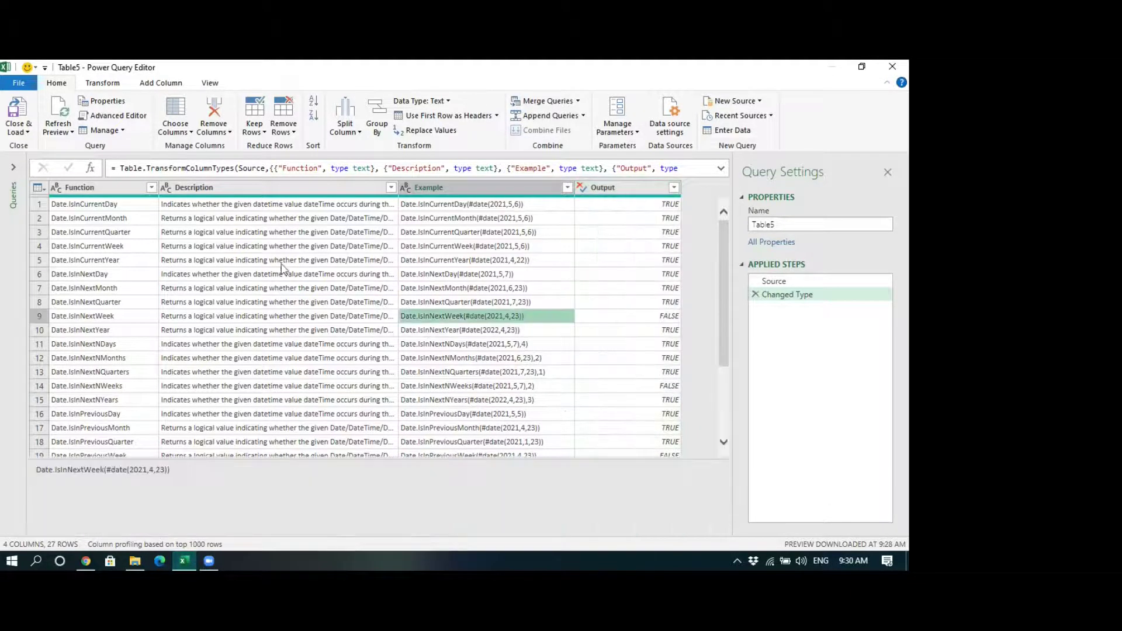
click(118, 248)
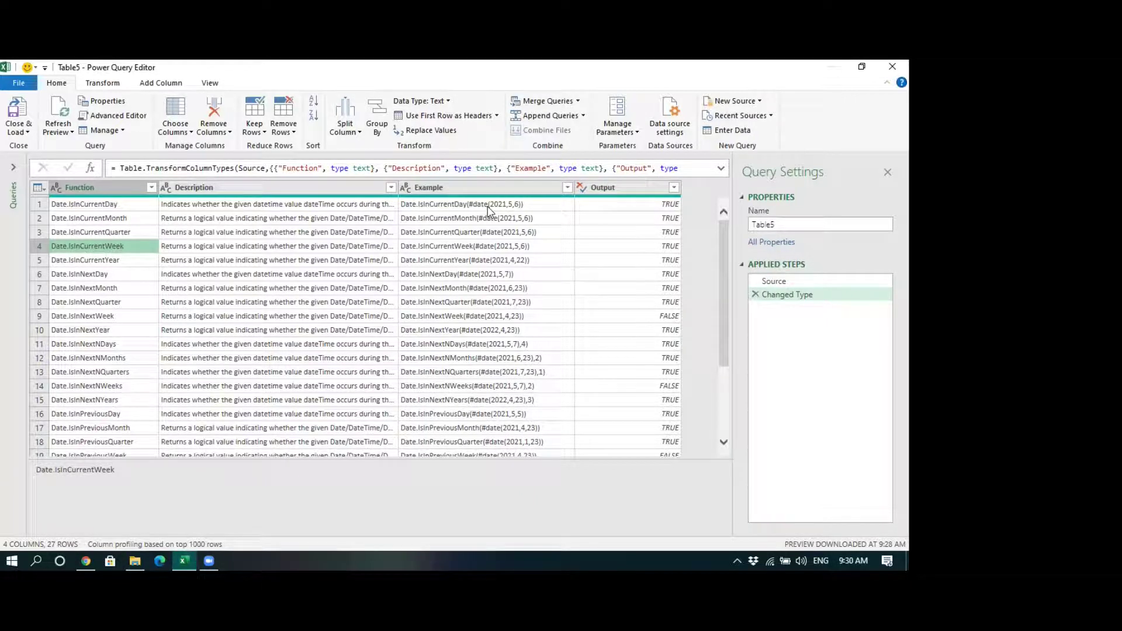
click(208, 246)
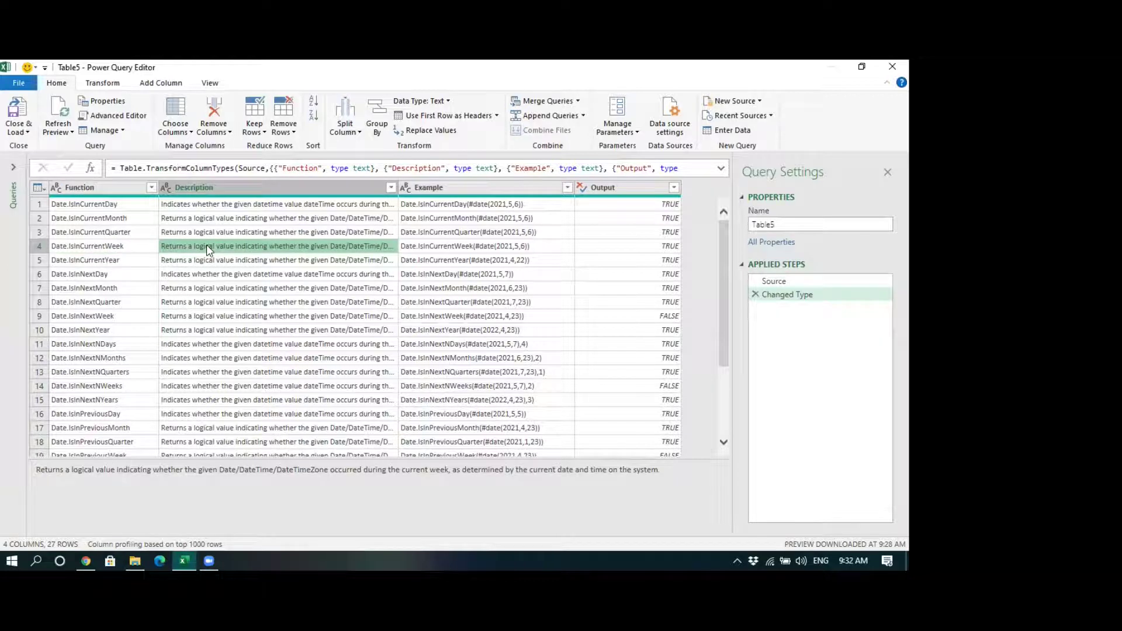
Start a custom column in the query and name it CWeek
click(161, 83)
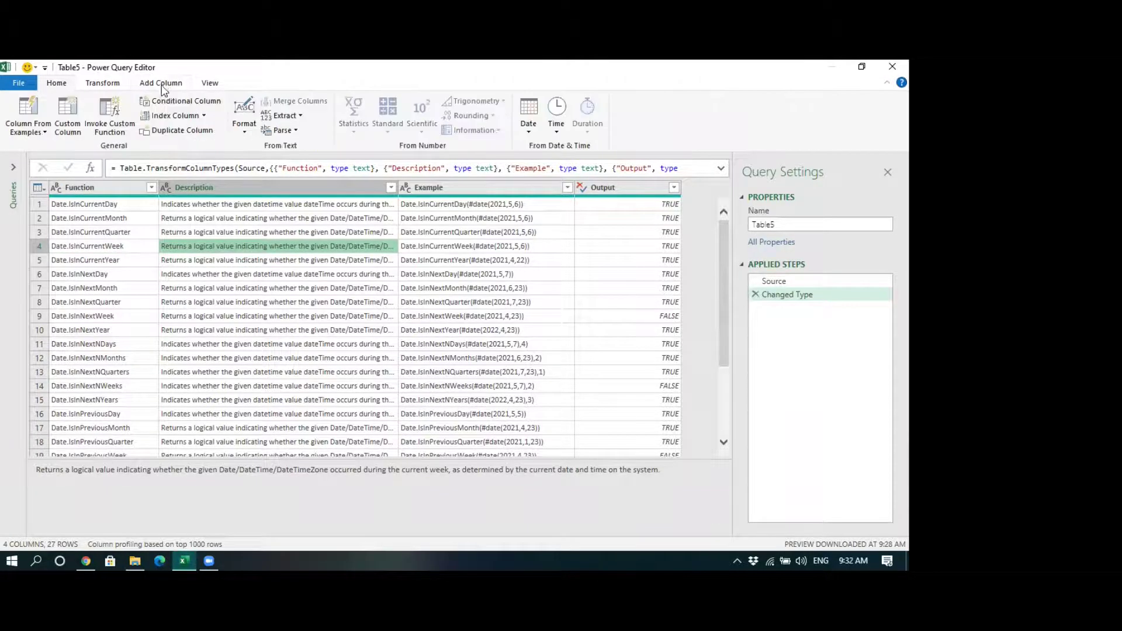
click(67, 120)
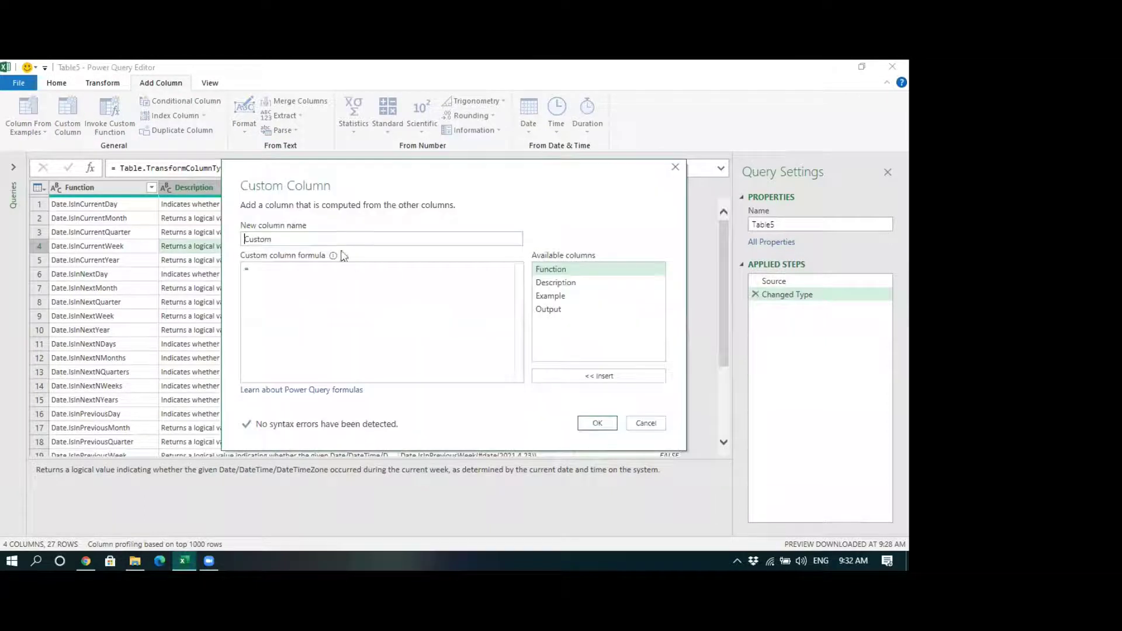
drag(275, 239, 232, 243)
text(CWeek)
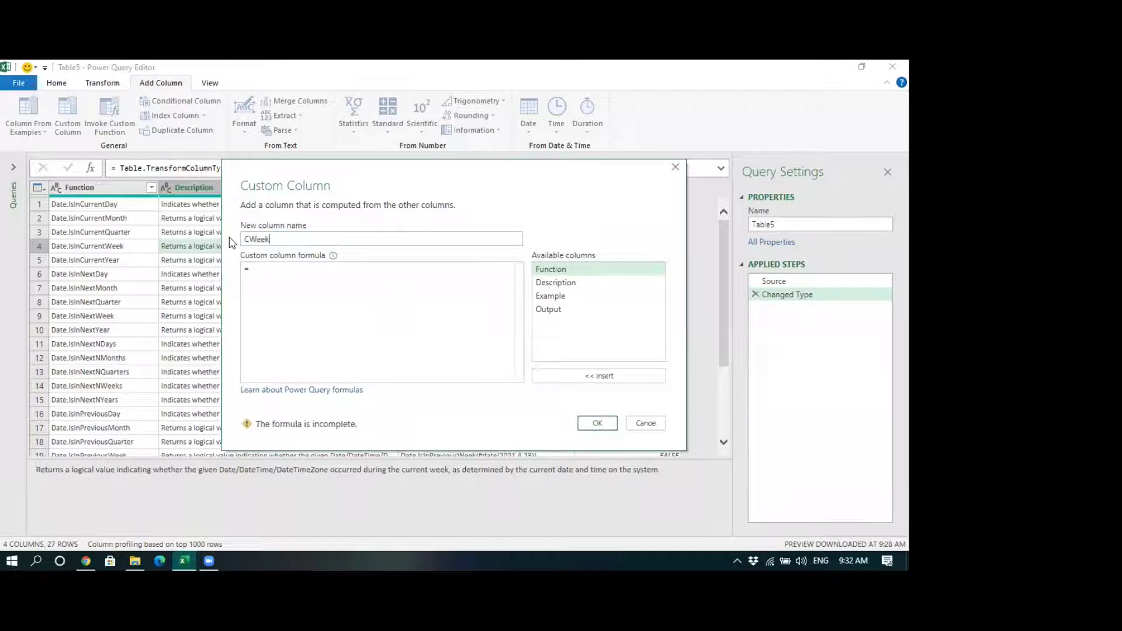
Enter the formula Date.IsInCurrentWeek(#date(2021,5,9)) for the CWeek column and add it to the query
click(284, 274)
text(D)
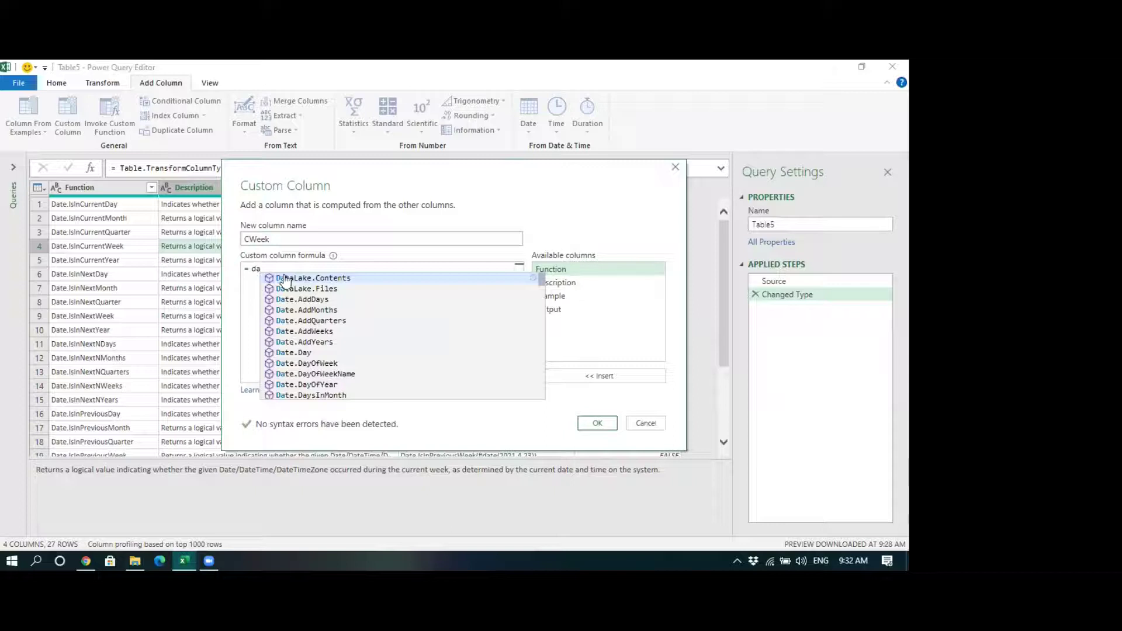
text(ate)
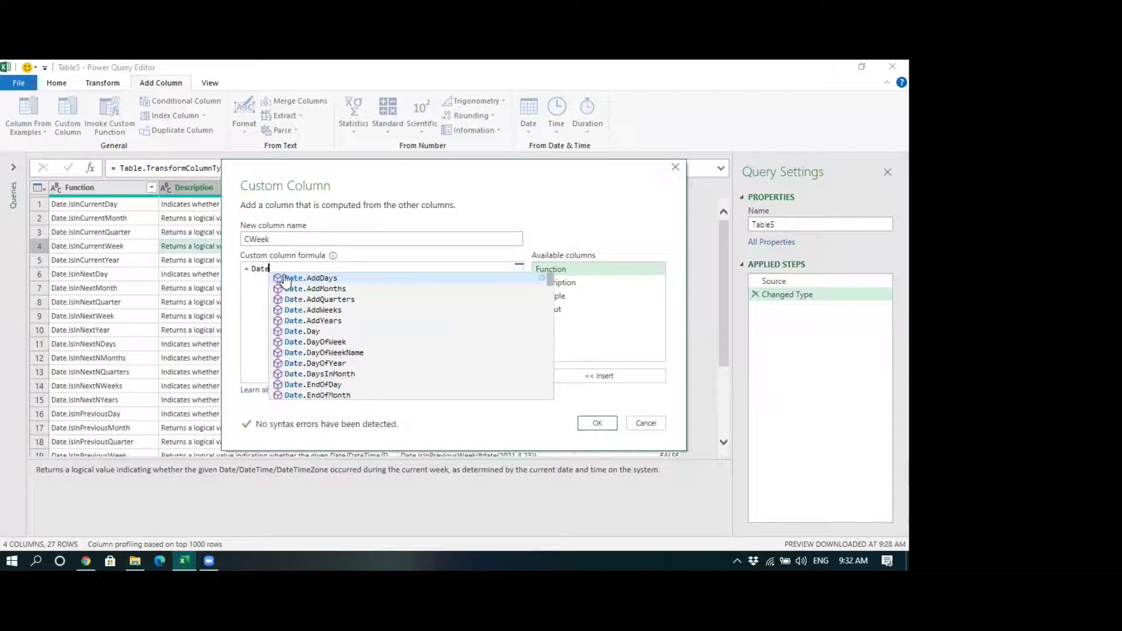
text(.Is)
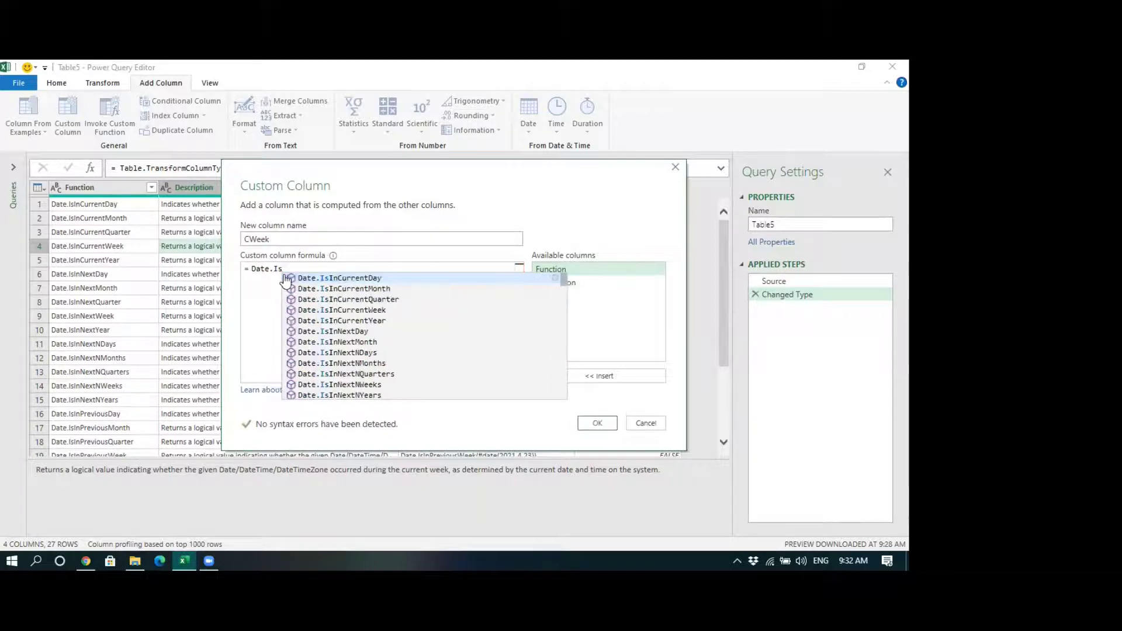
text(InCu)
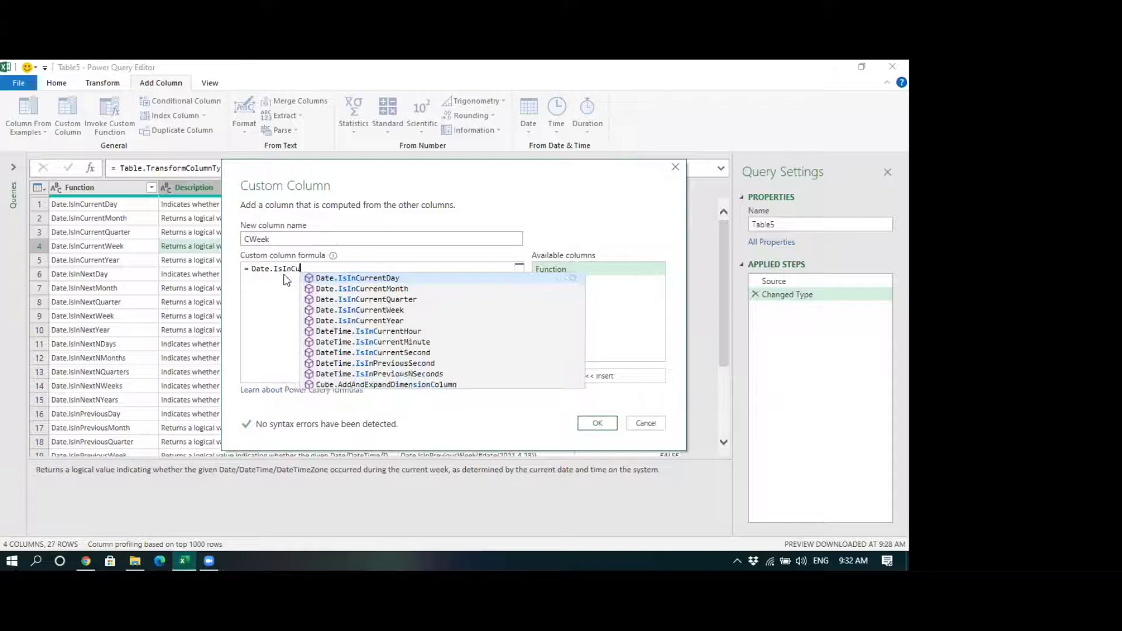
text(rrentWe)
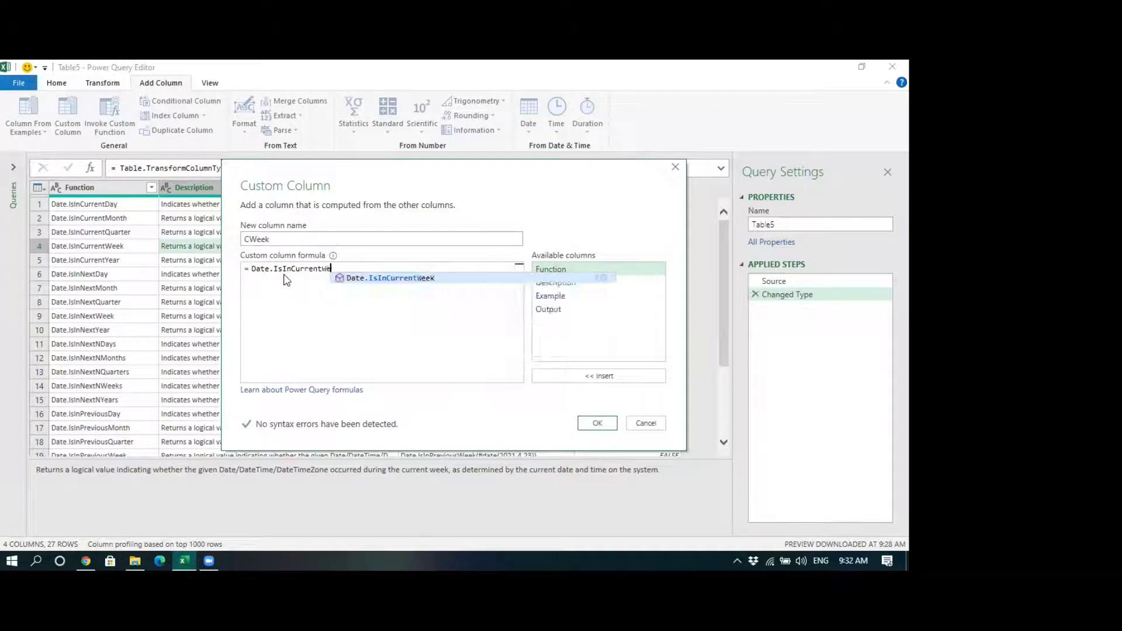
text(ek(#)
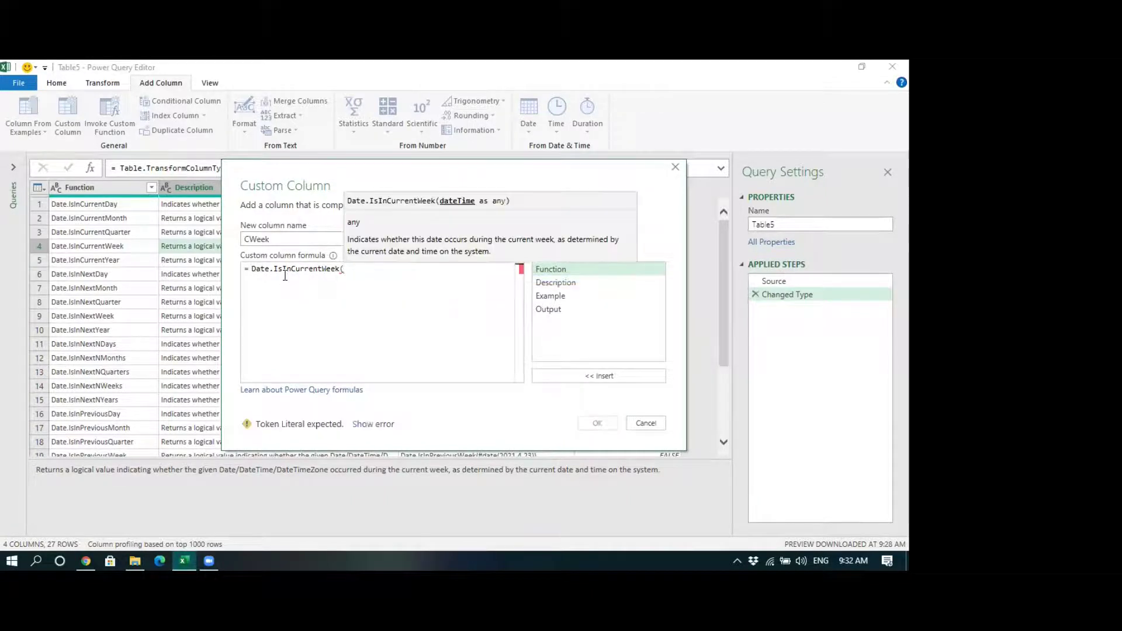
text(date()
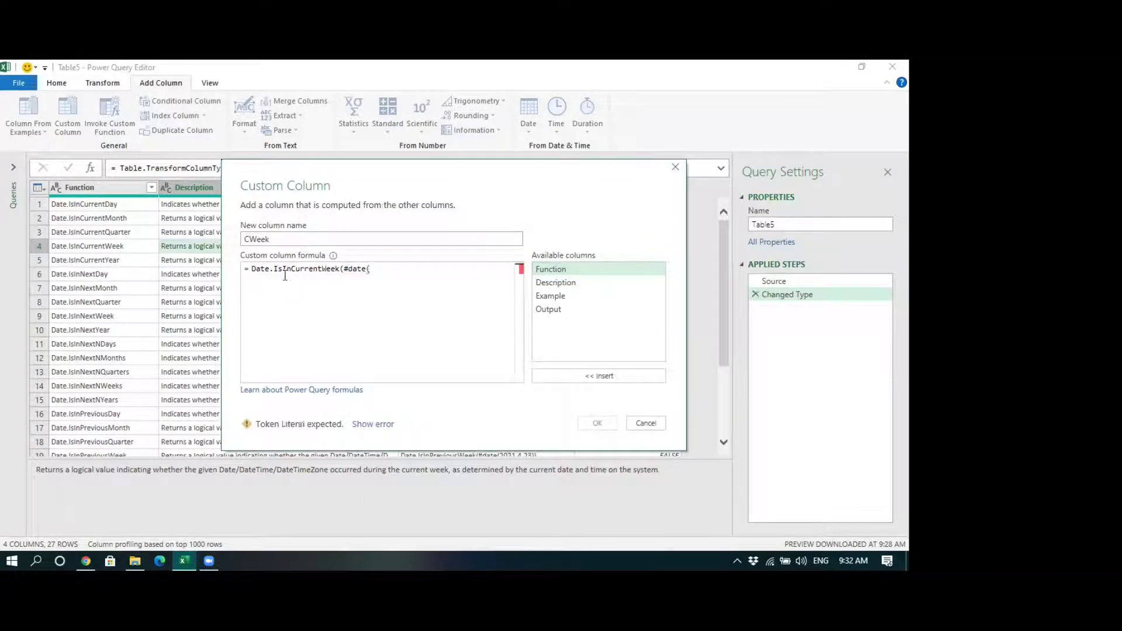
text(20)
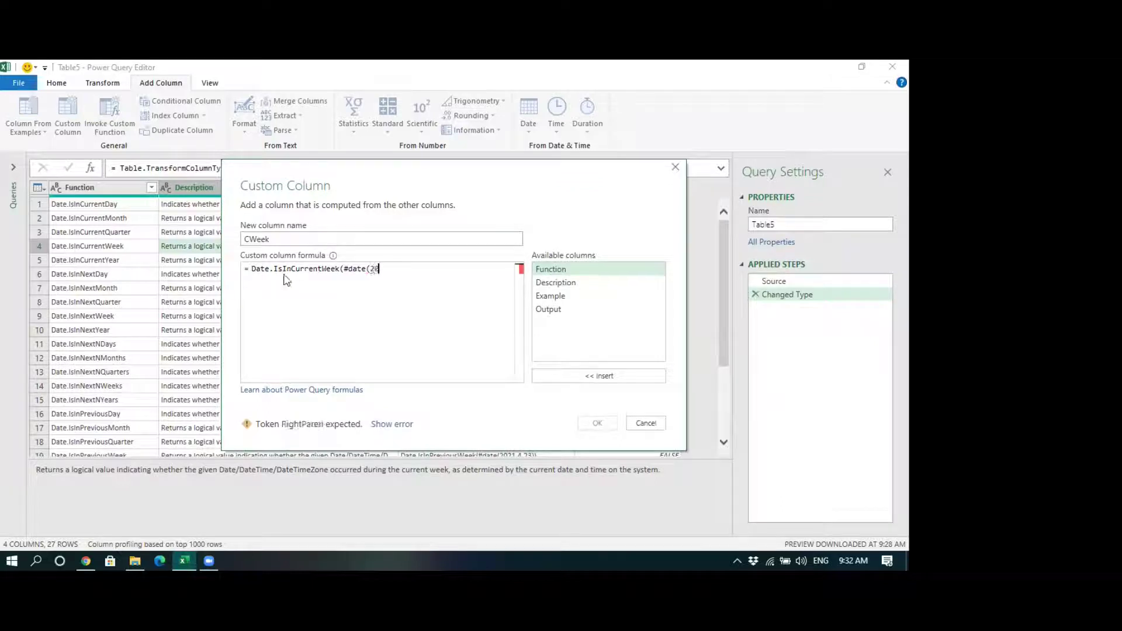
text(21,5,9)))
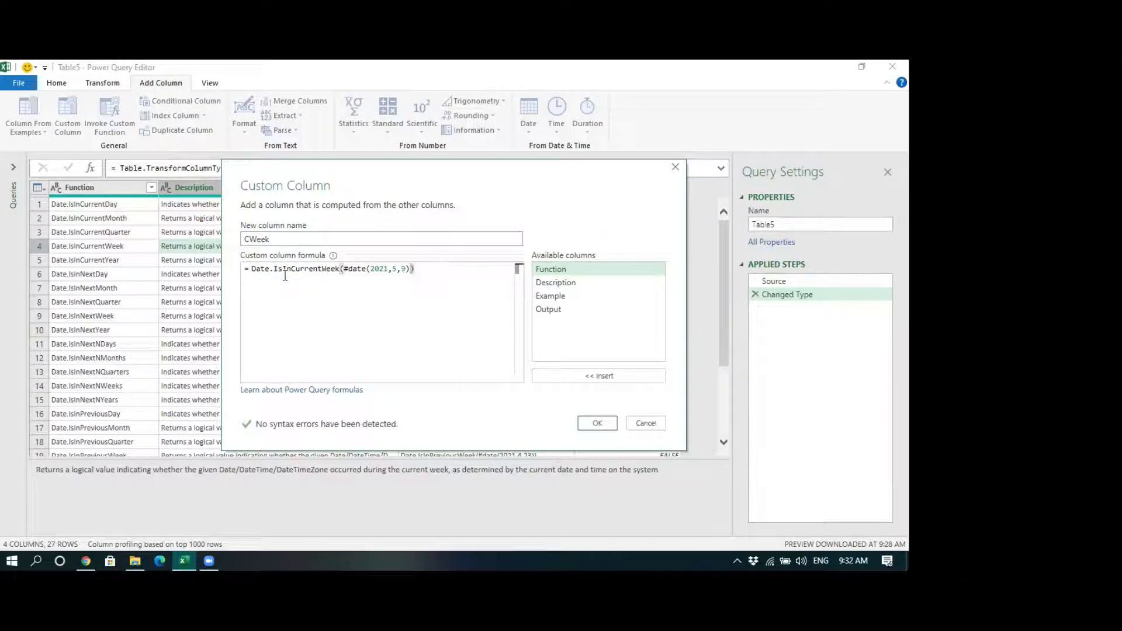
click(595, 423)
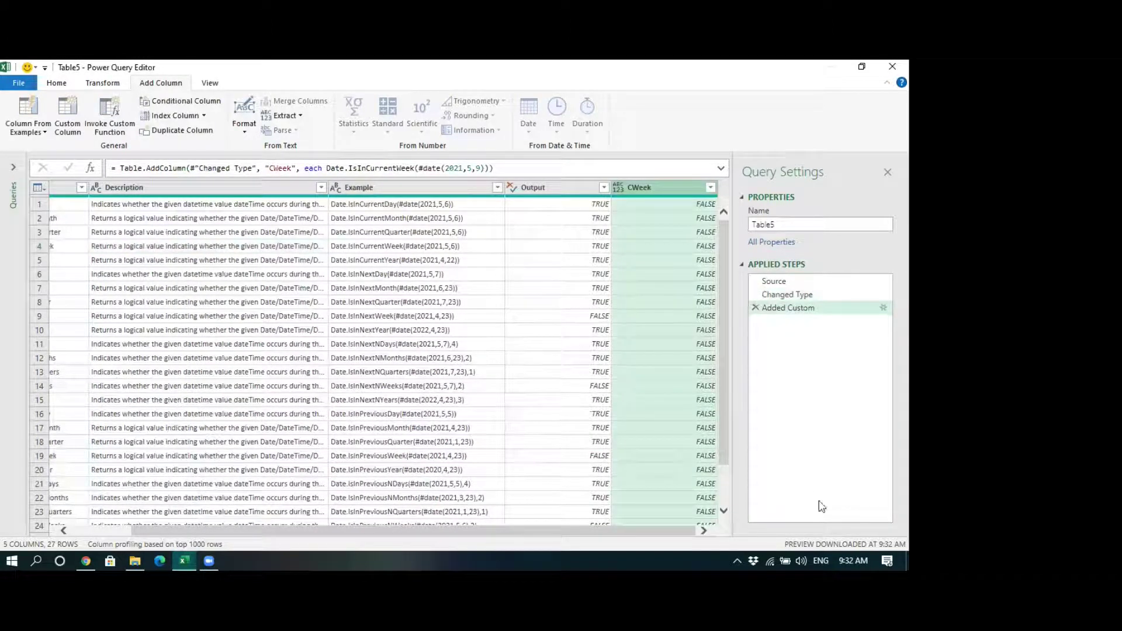
Check in the system calendar which week May 9, 2021 falls in relative to the current date
mouse_move(848, 554)
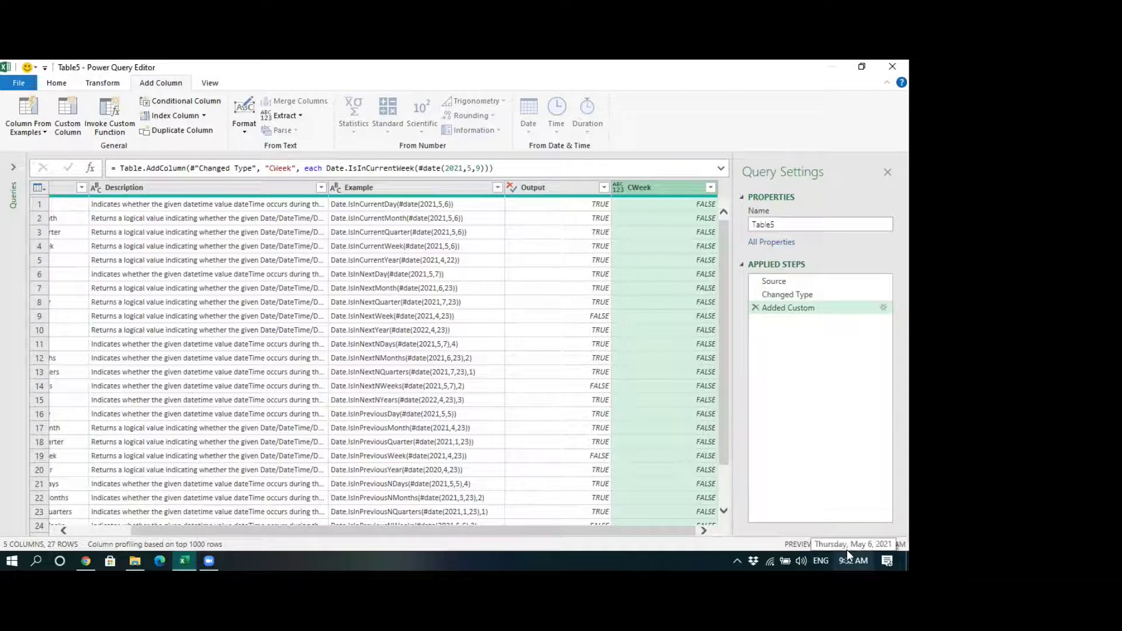
click(850, 559)
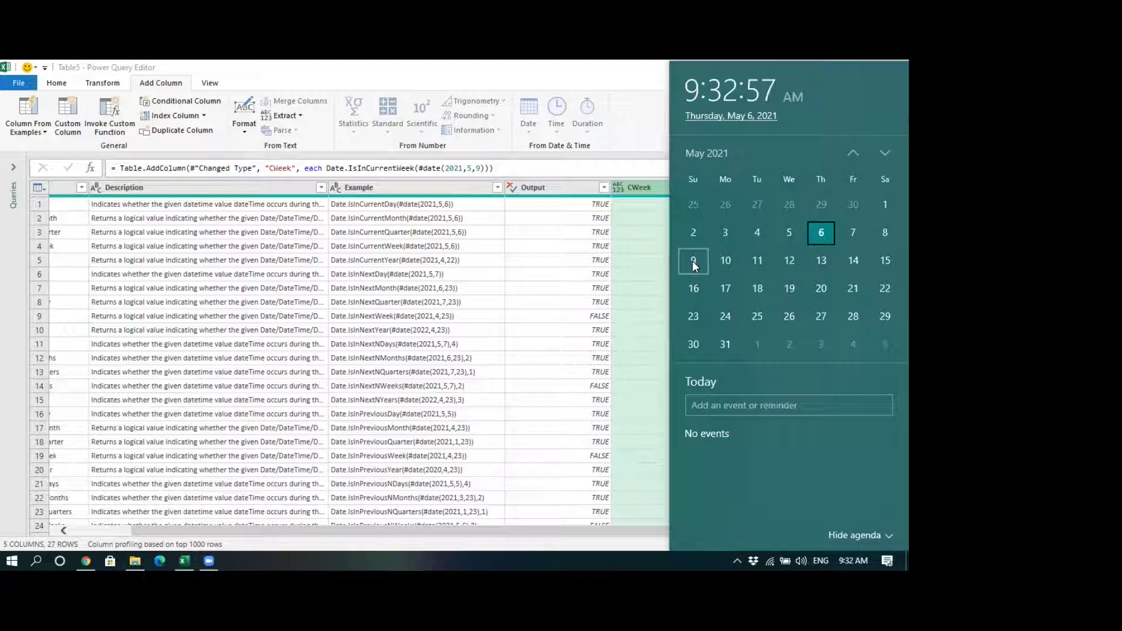
click(642, 252)
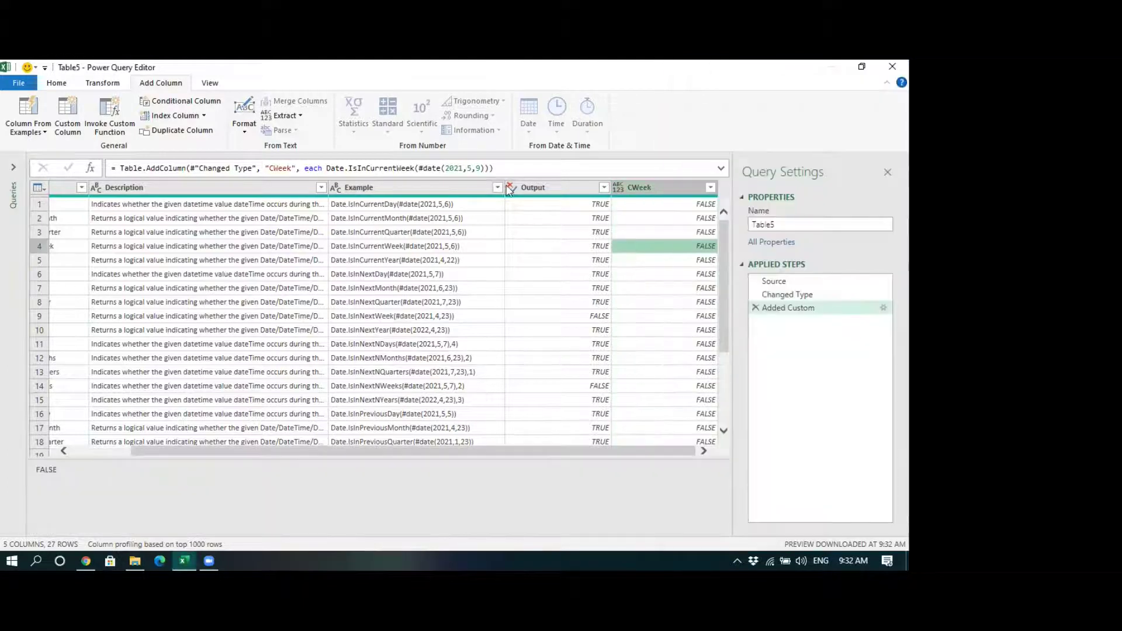
Change the date in the CWeek column's formula to #date(2021,5,8) and bring the recalculated column into view
click(480, 168)
key(BackSpace)
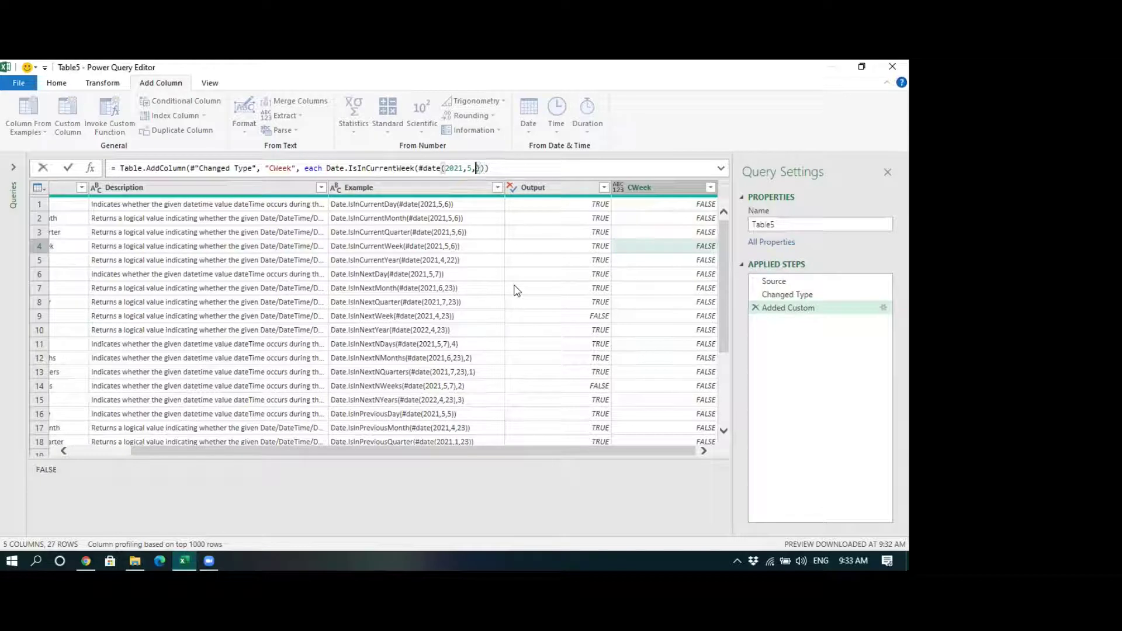
text(8)
key(Return)
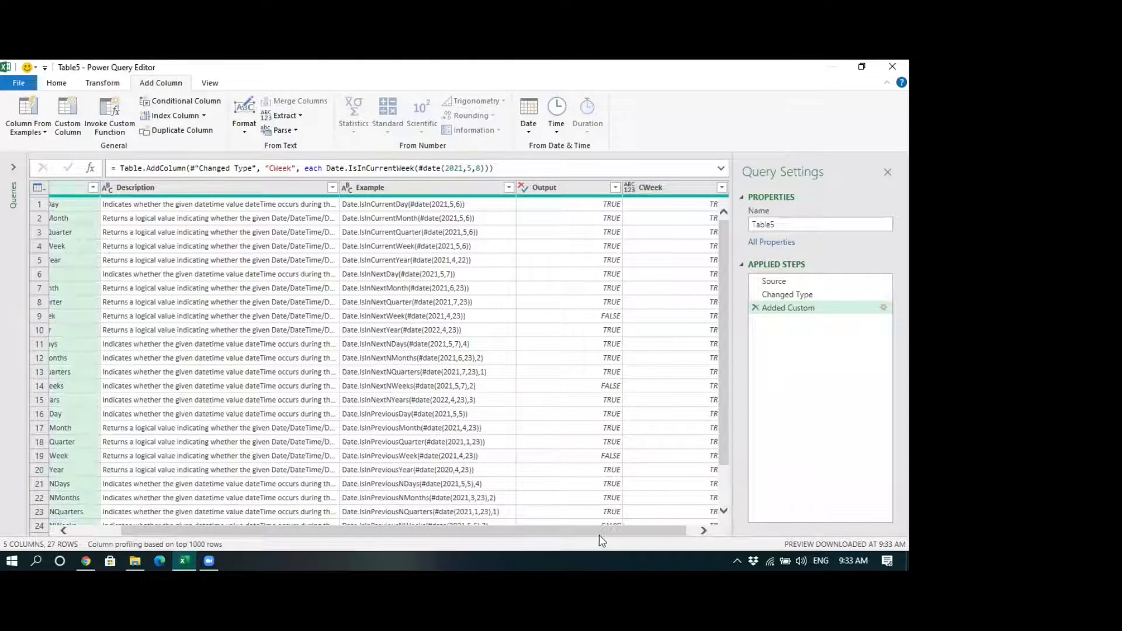
drag(599, 534, 610, 533)
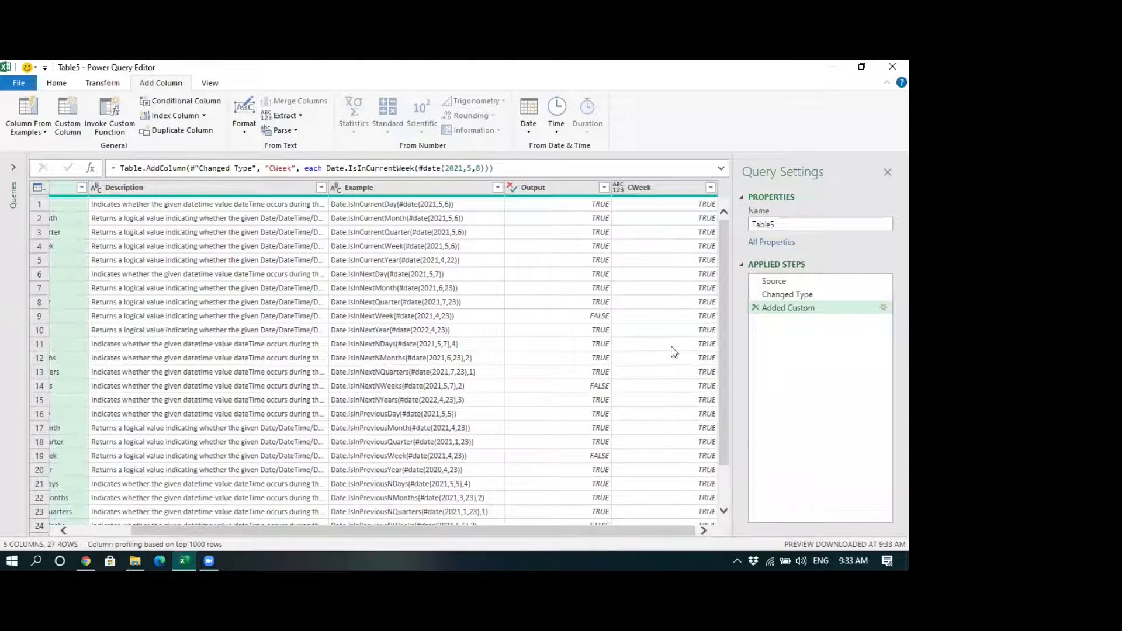
click(661, 190)
Review the Date.IsInCurrentWeek and Date.IsInNextNDays entries, and compare the CWeek formula's date with the current week in the system calendar
click(88, 246)
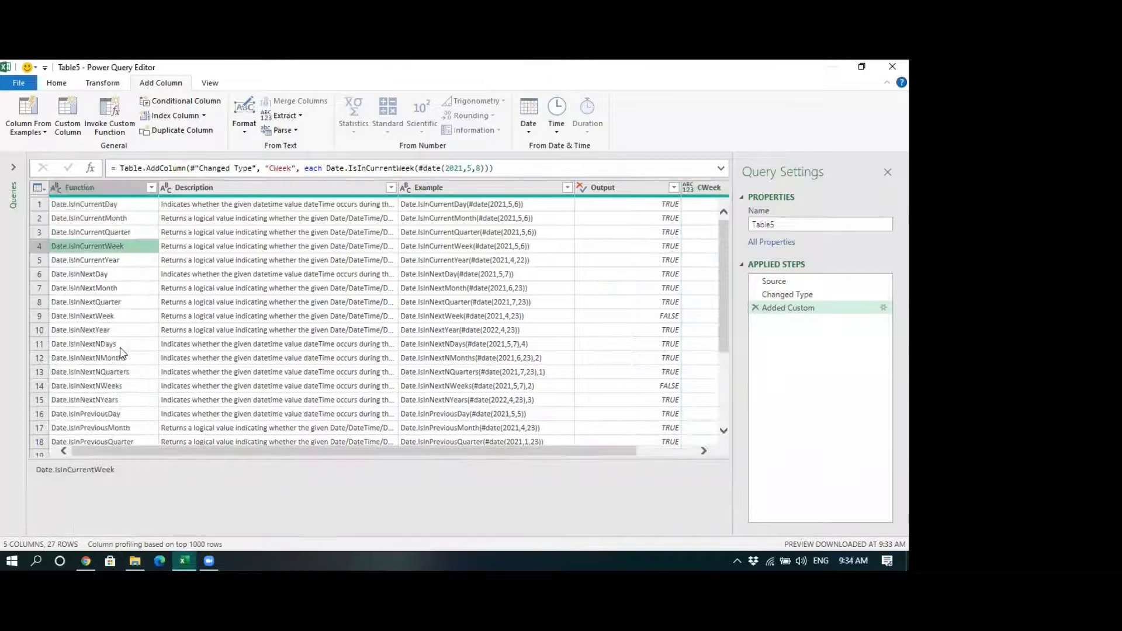
click(121, 345)
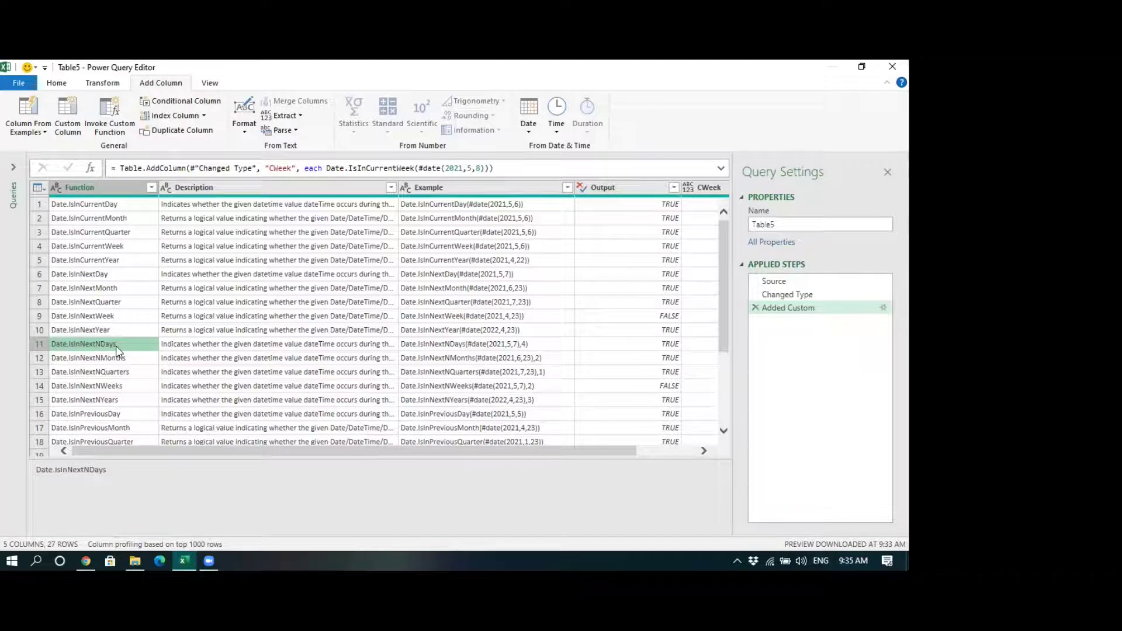
mouse_move(839, 554)
drag(232, 453, 384, 463)
click(664, 232)
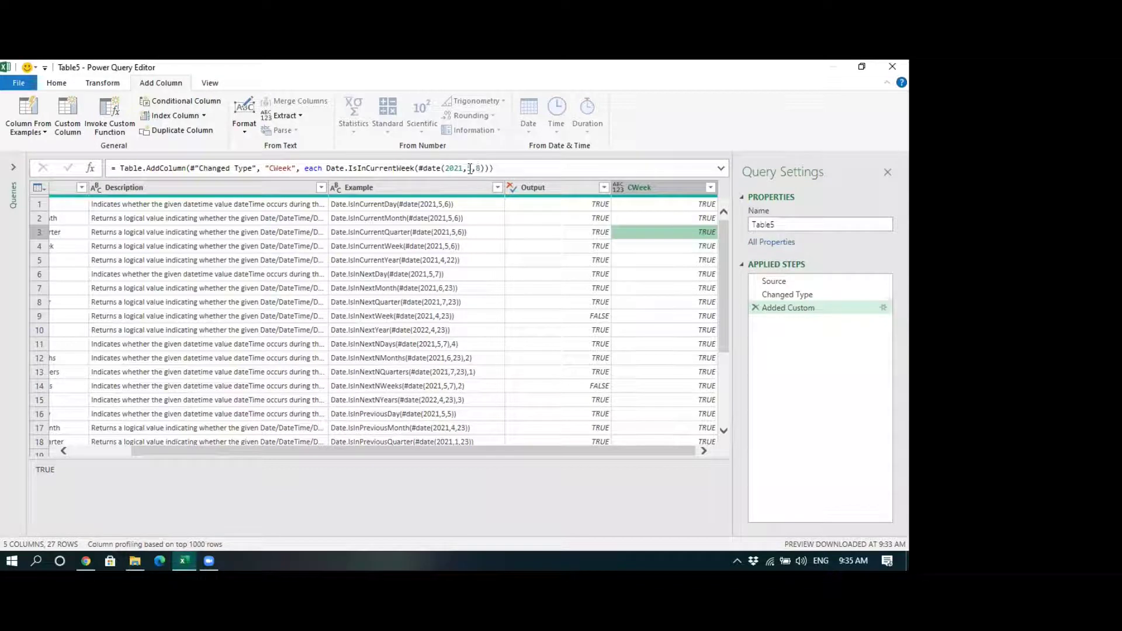
click(854, 561)
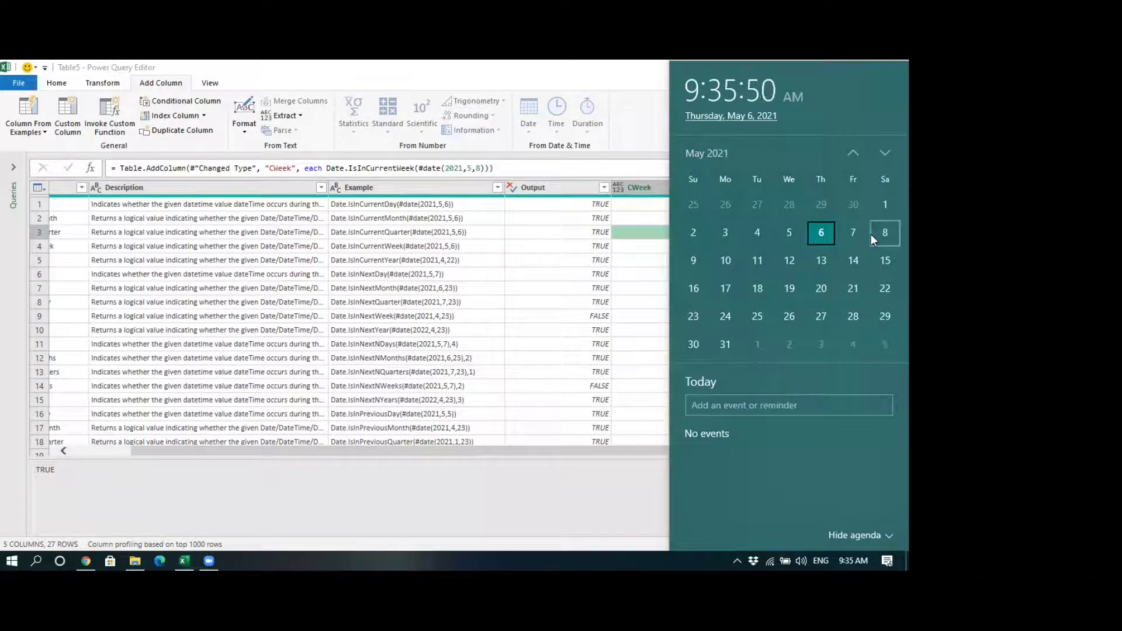
click(647, 239)
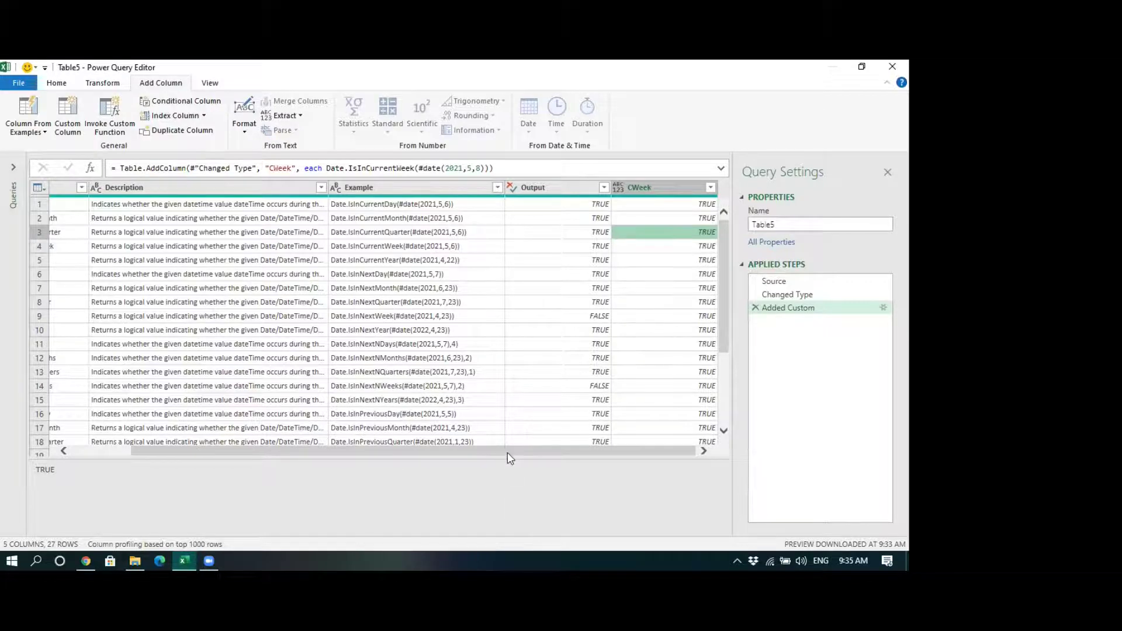
Select the Date.IsInNextNDays entry in the Function column and start a new custom column named NextNDays
drag(508, 452, 416, 455)
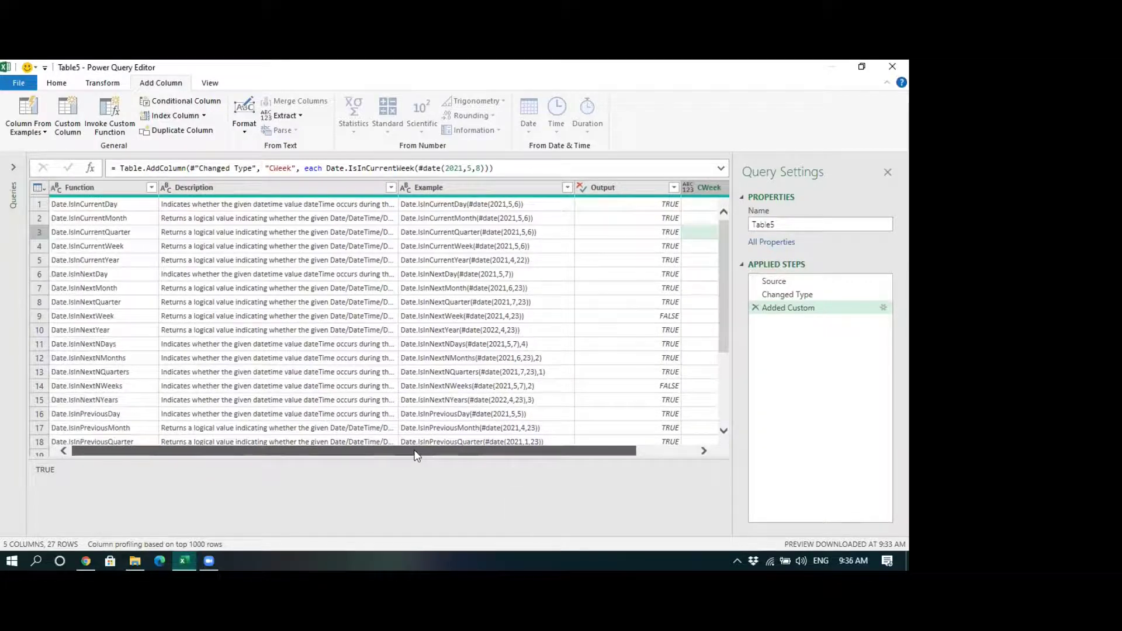
click(118, 345)
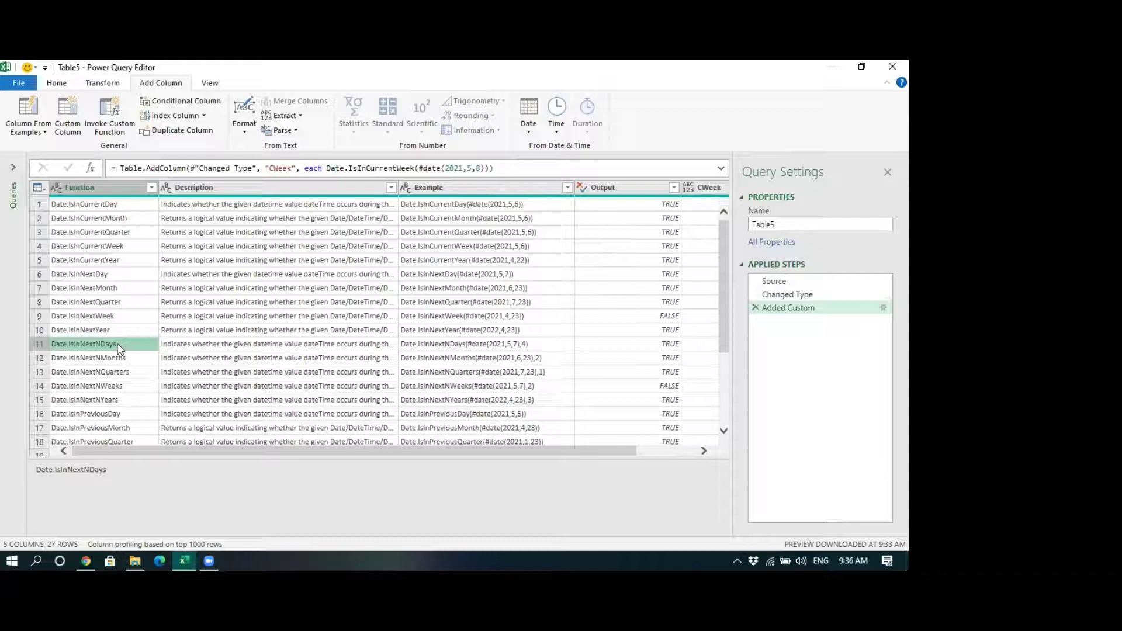
click(74, 117)
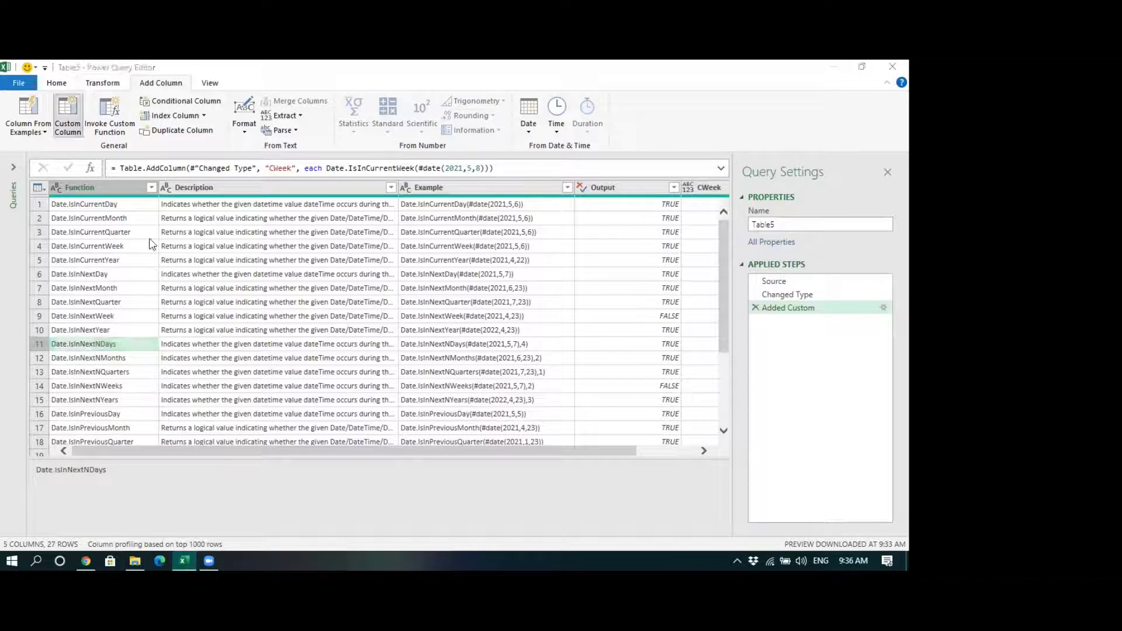
double_click(282, 244)
text(N)
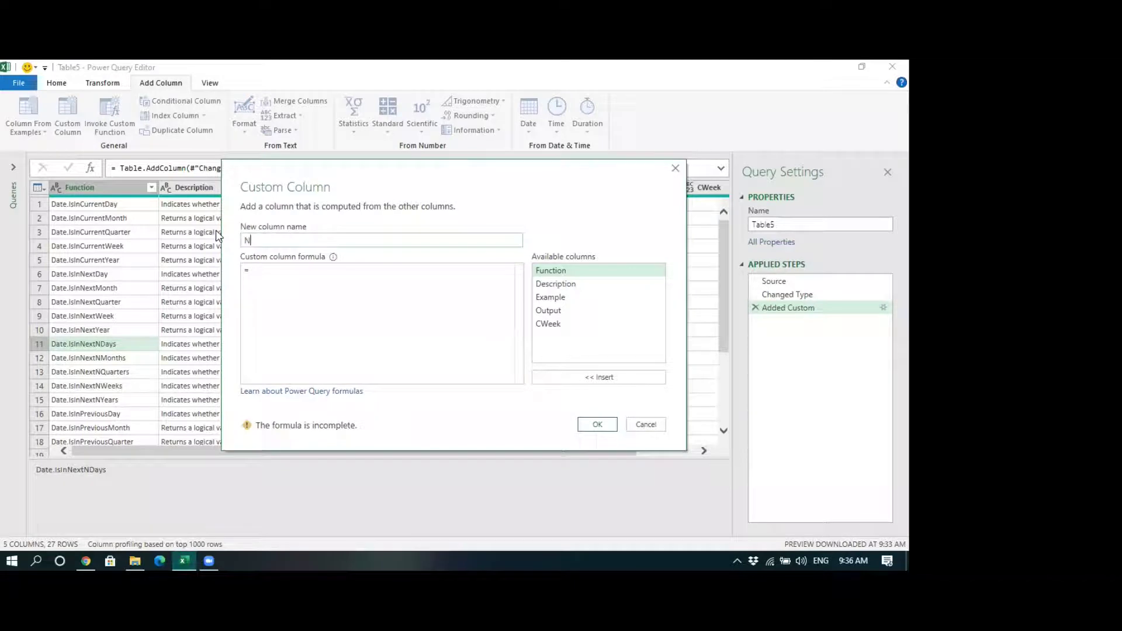
text(extNDays)
Enter the formula Date.IsInNextNDays(#date(2021,5,6),2) for the NextNDays column, add it to the query and inspect a result cell
click(325, 274)
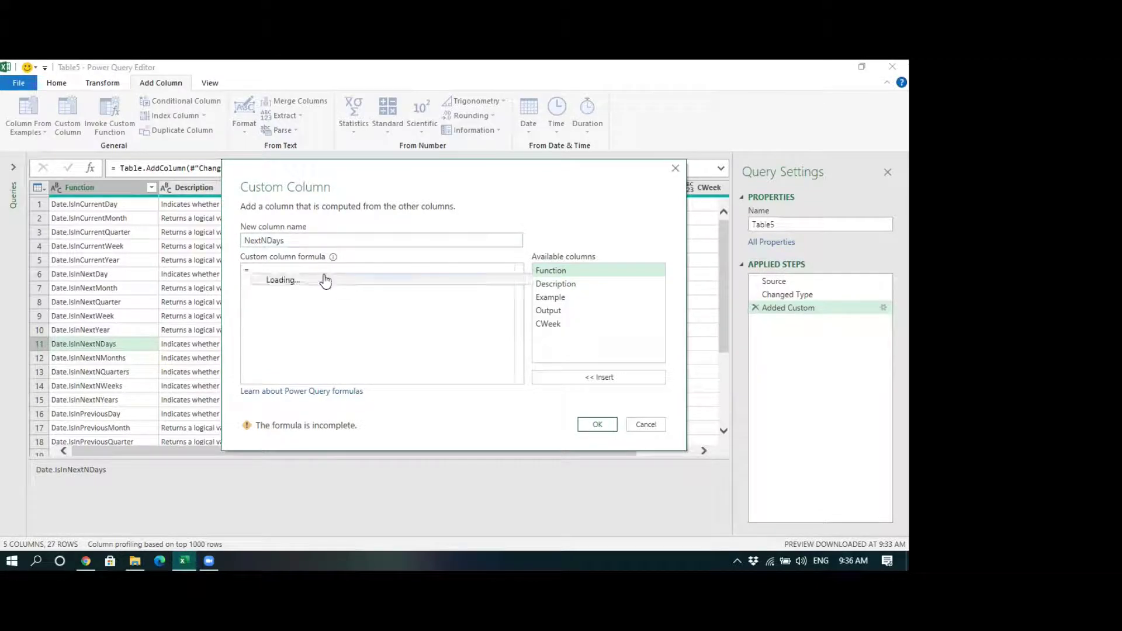
text(Date.)
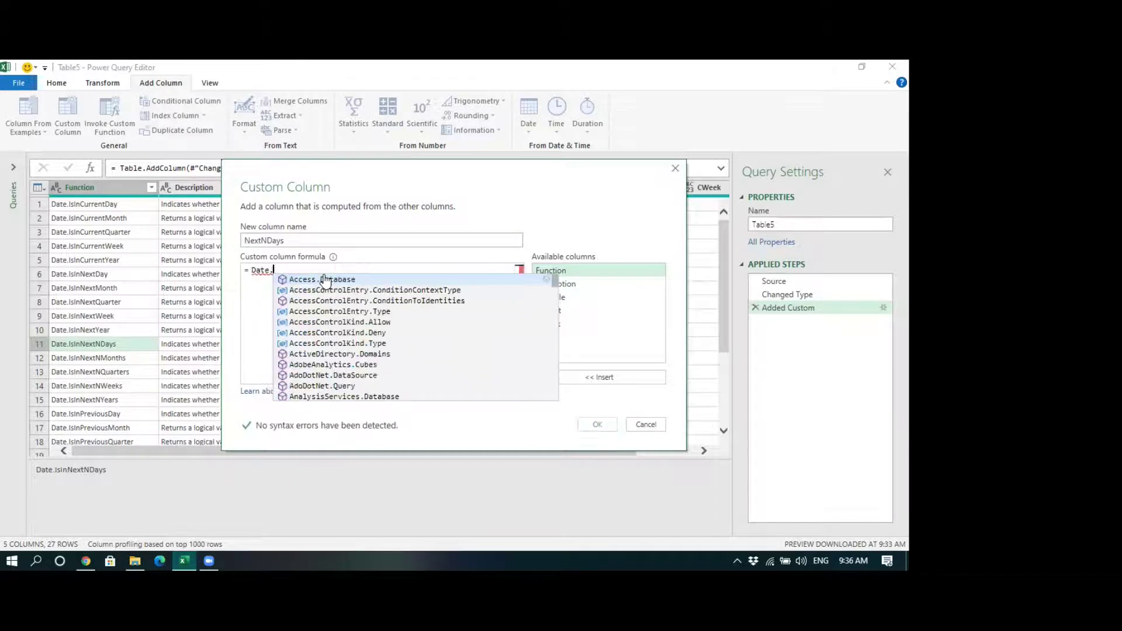
text(IsInNext)
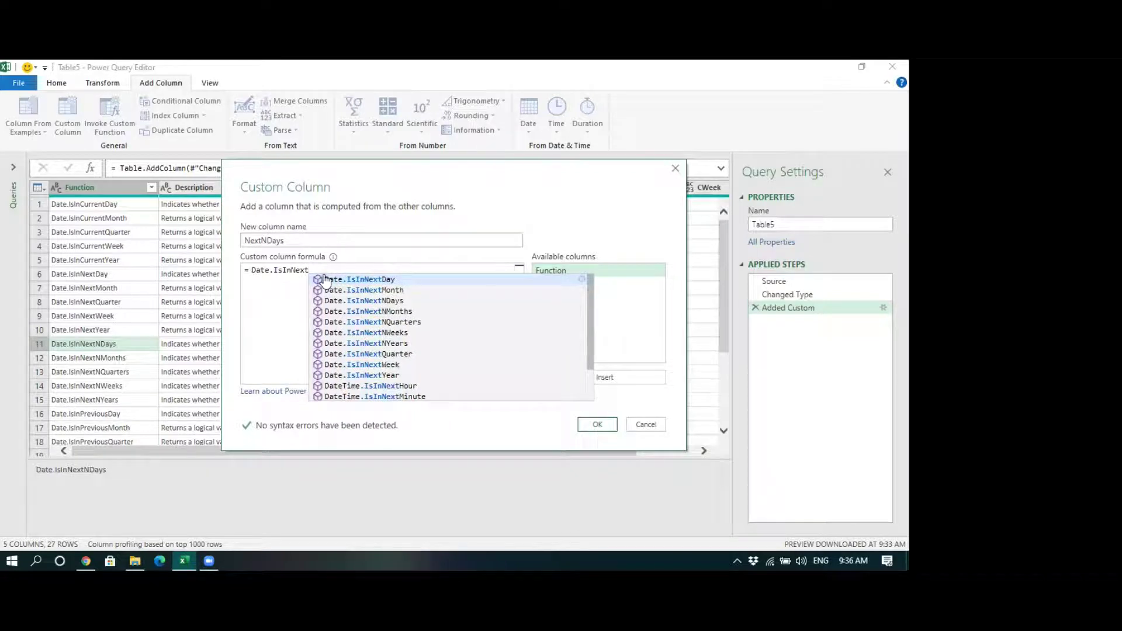
text(N)
text(Da)
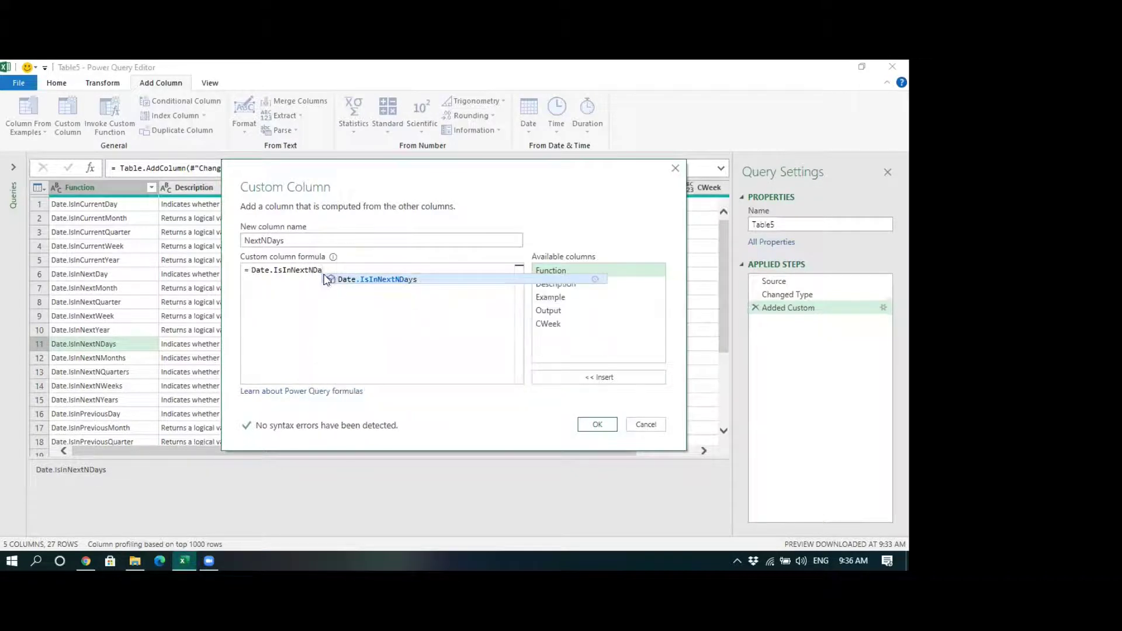
text(ys(#date(2021,)
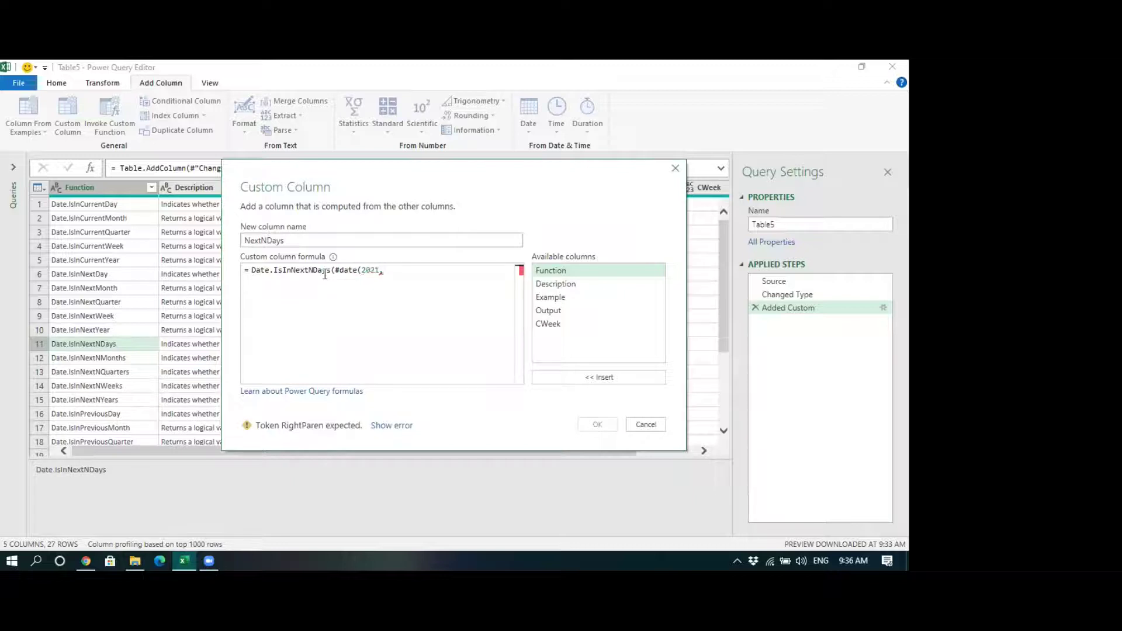
text(5,6),)
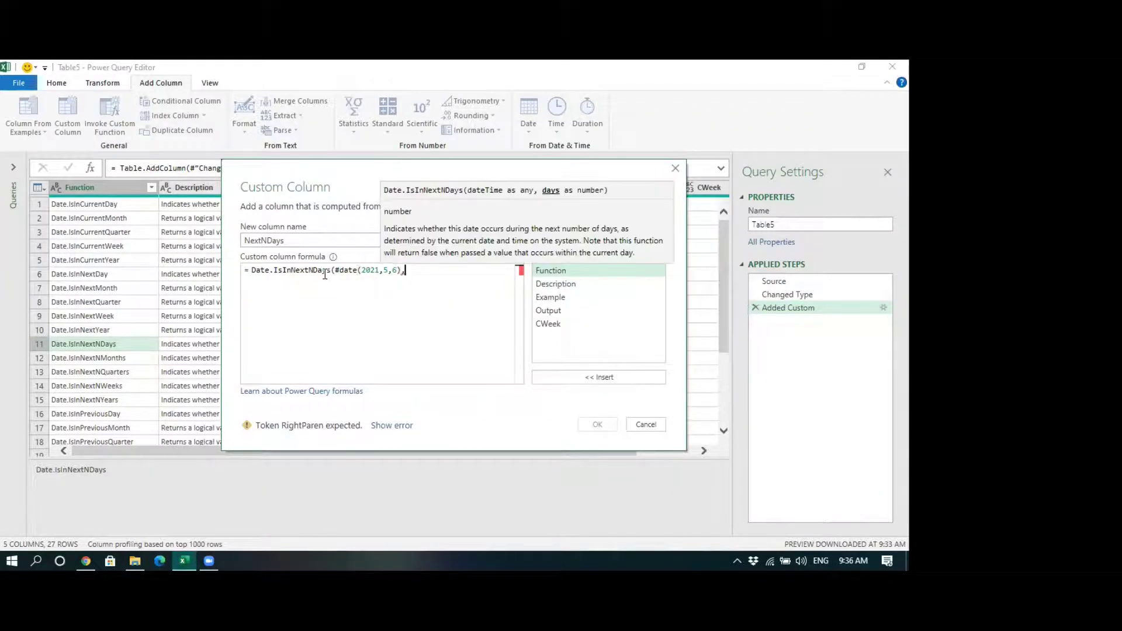
text(2))
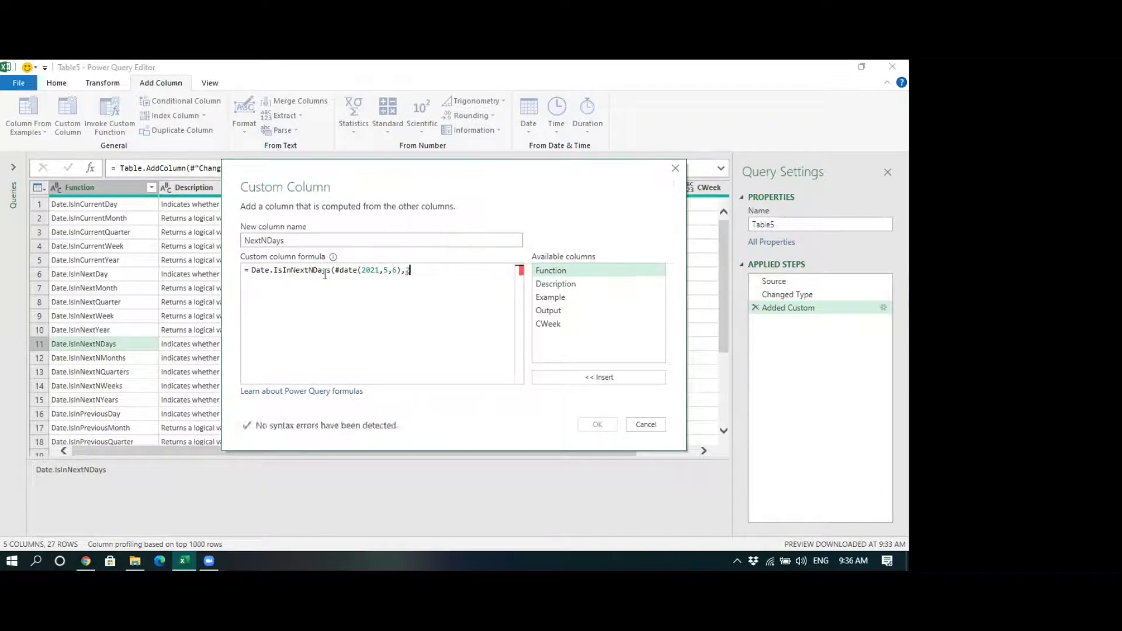
click(597, 425)
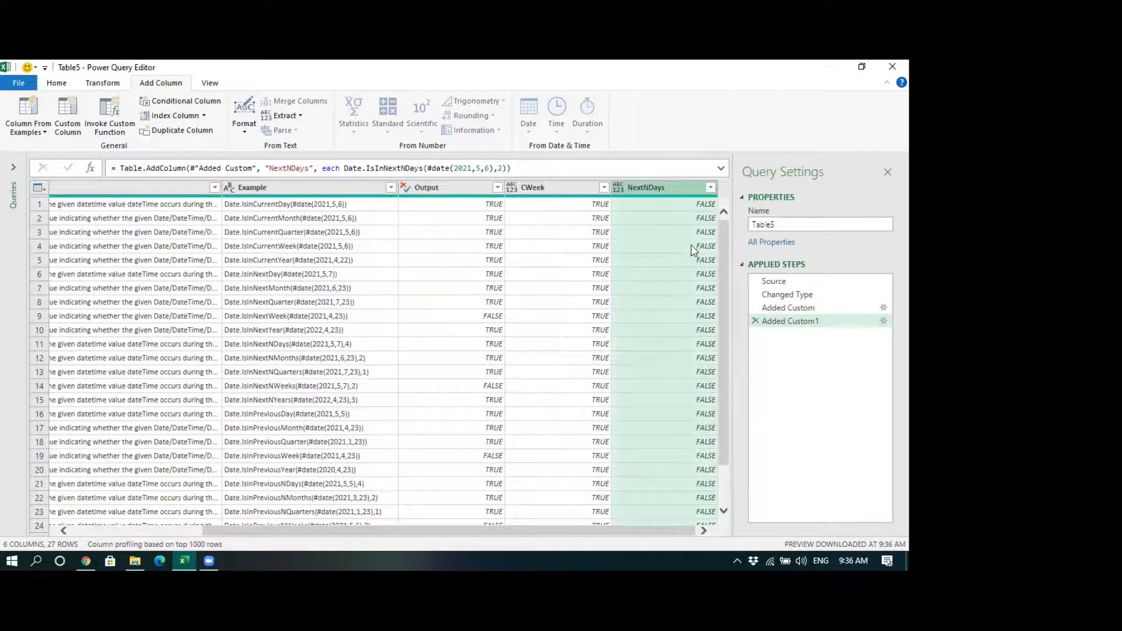
click(691, 244)
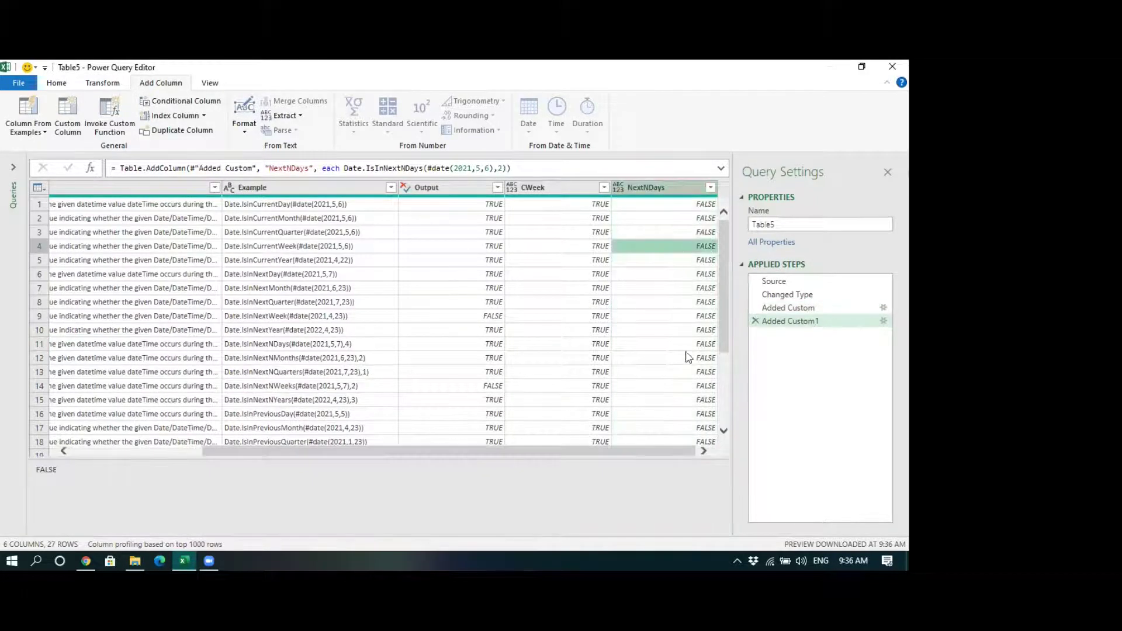
Change the date in the NextNDays column's formula to #date(2021,5,7) and inspect the recalculated column
click(485, 169)
key(Right)
key(BackSpace)
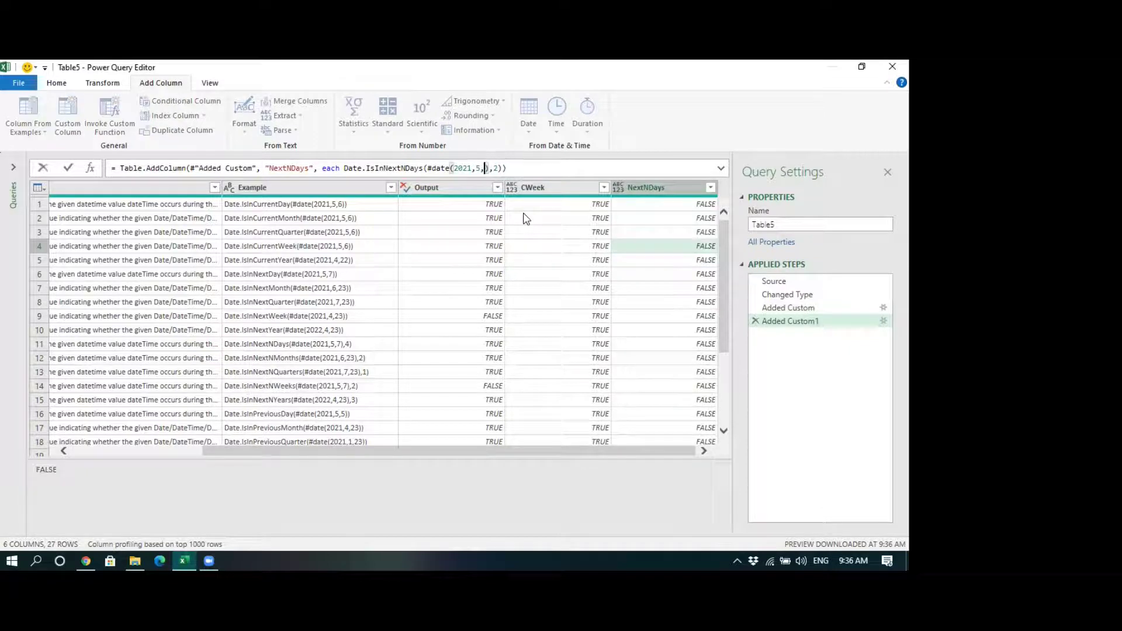
text(7)
key(Return)
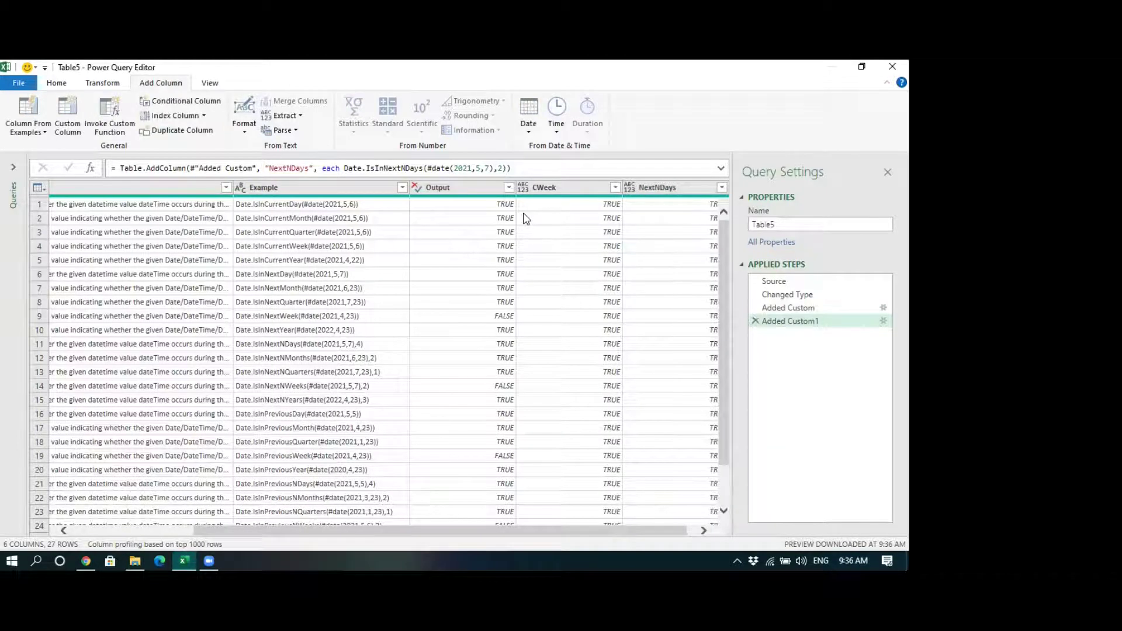
scroll(649, 520, right, 1)
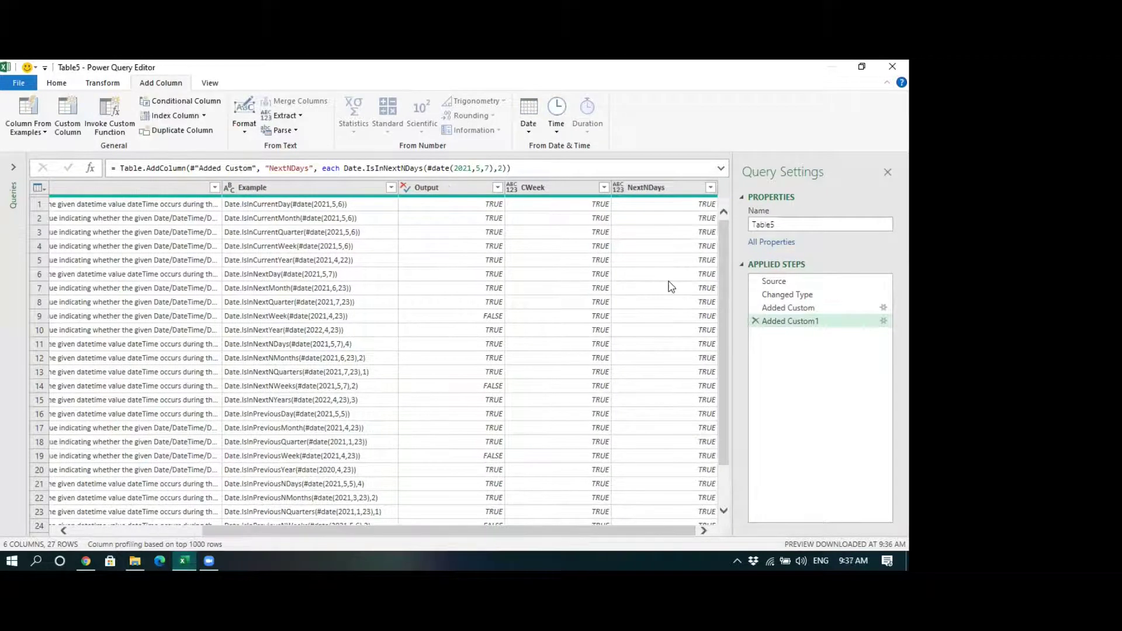
click(671, 287)
Find the Date.IsInPreviousNMonths entry in the Function column and start a new custom column named NPMonths
drag(631, 455, 422, 464)
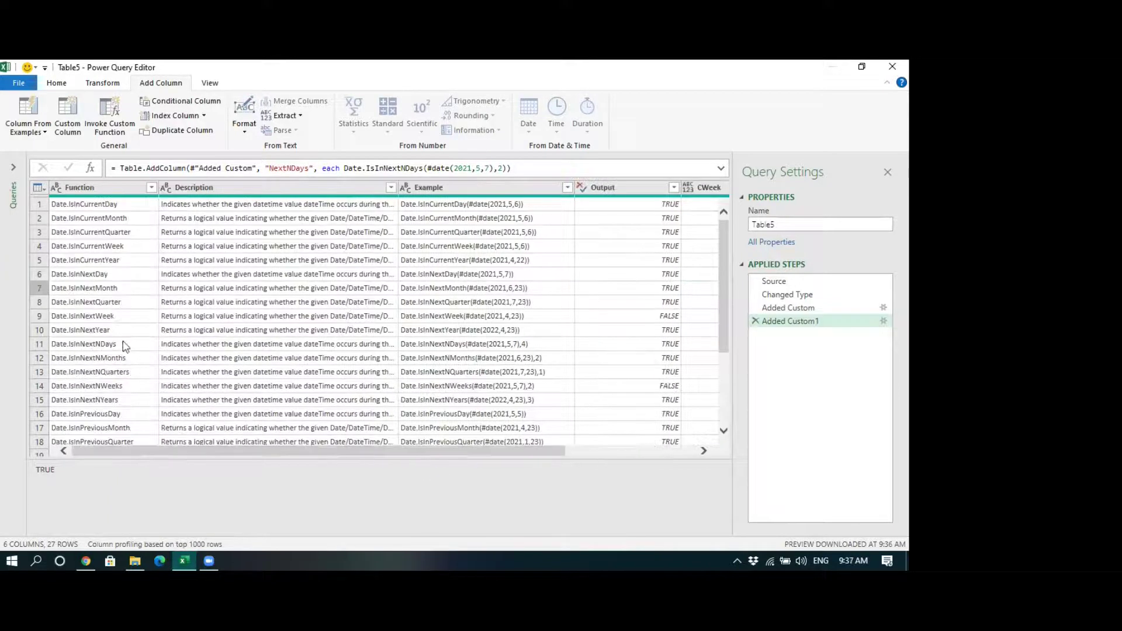
scroll(128, 372, down, 2)
scroll(128, 373, down, 4)
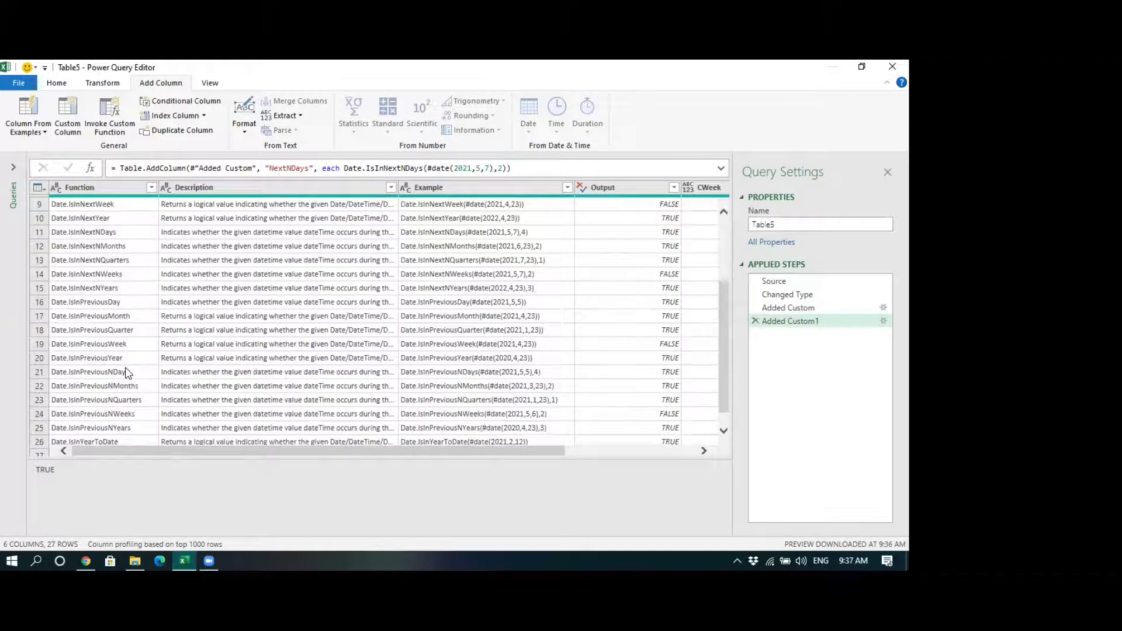
scroll(126, 370, down, 1)
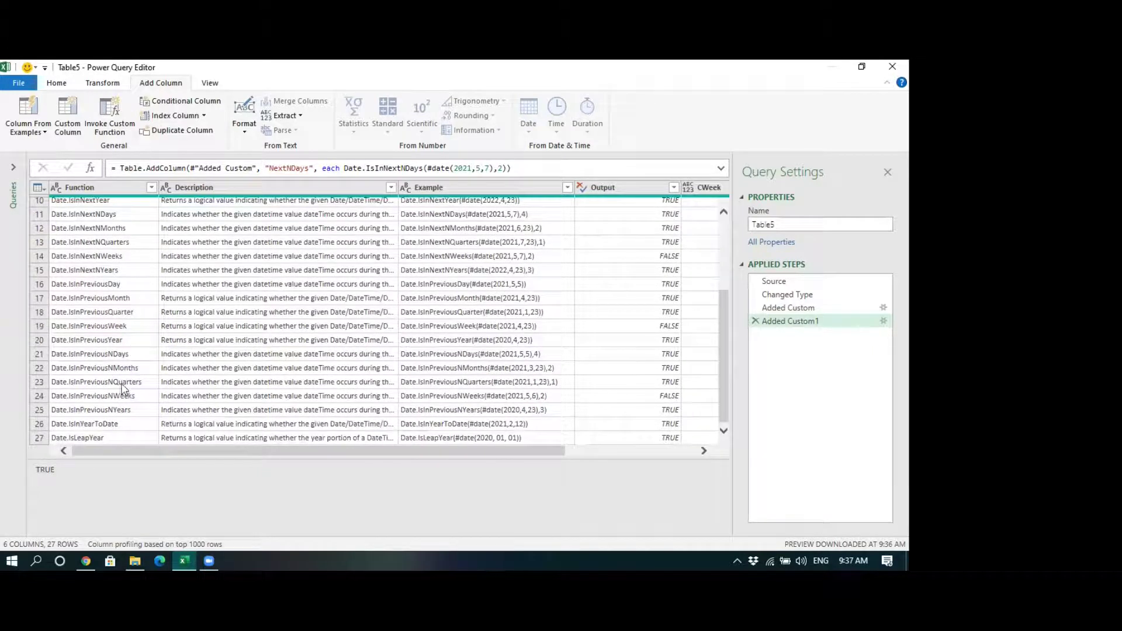
click(110, 370)
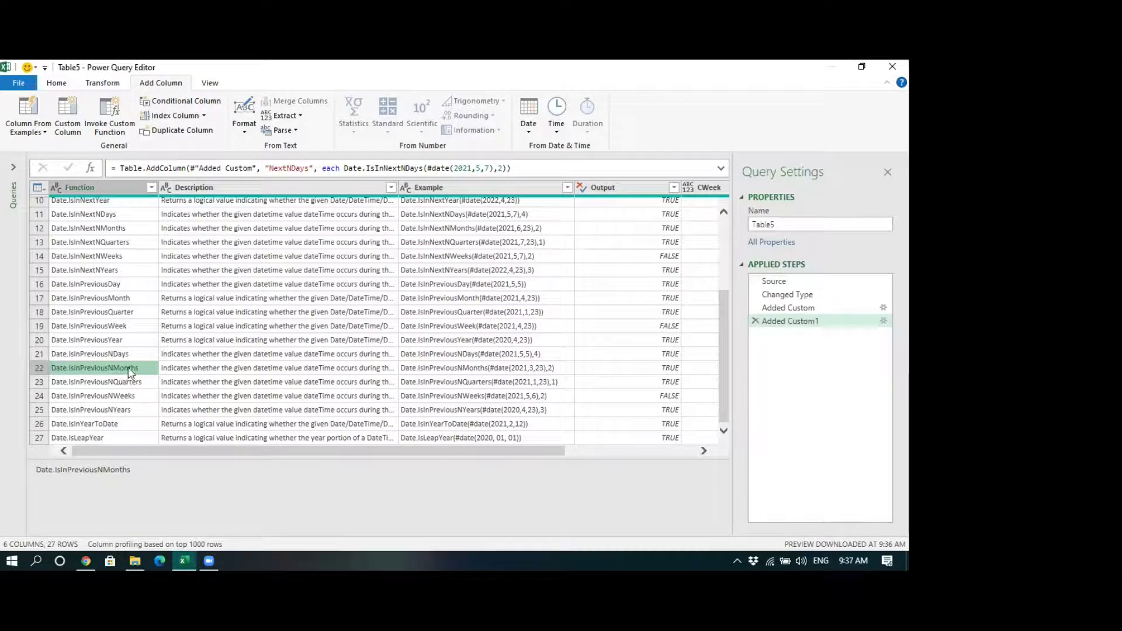
click(68, 125)
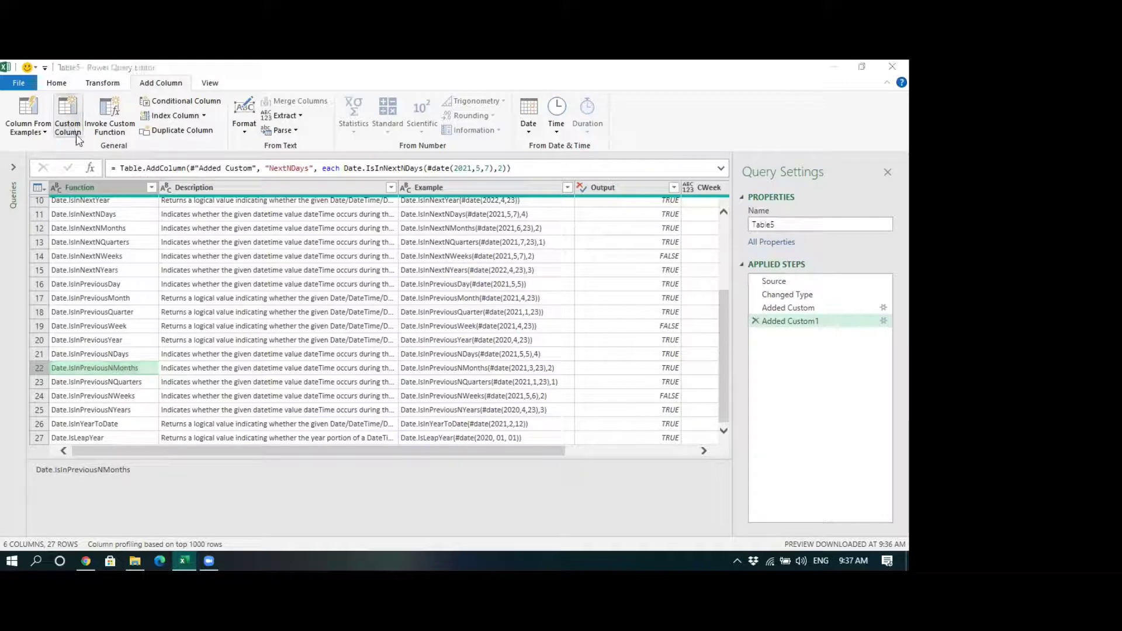
double_click(292, 244)
text(NPMonths)
Enter the formula Date.IsInPreviousNMonths(#date(2021,4,18),2) for the NPMonths column and add it to the query
click(269, 271)
text(Date)
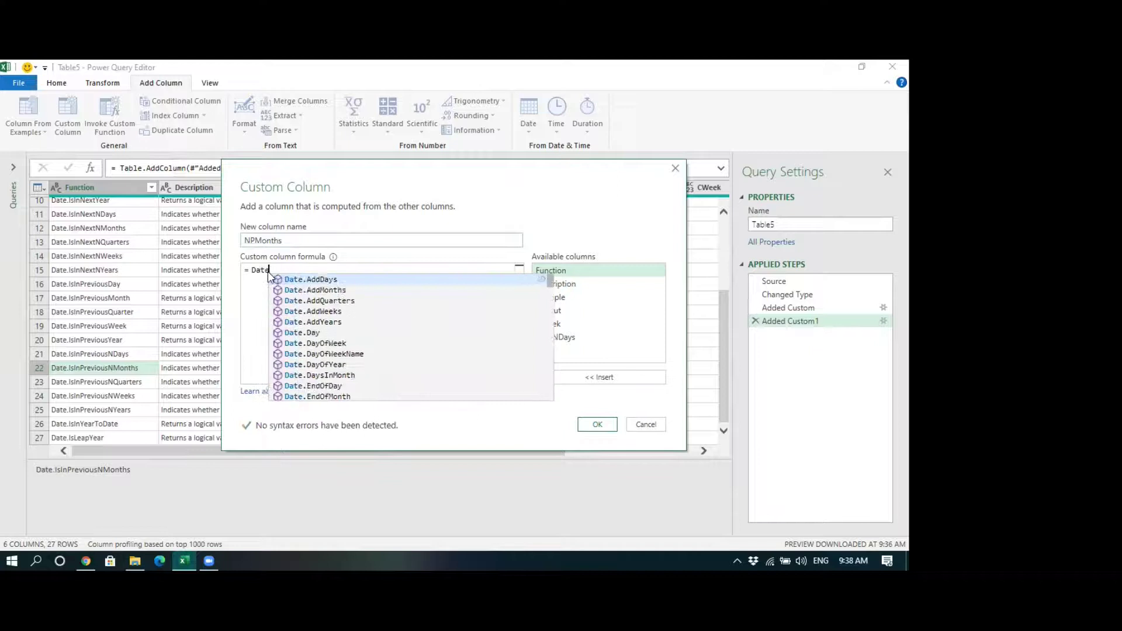
text(.Is)
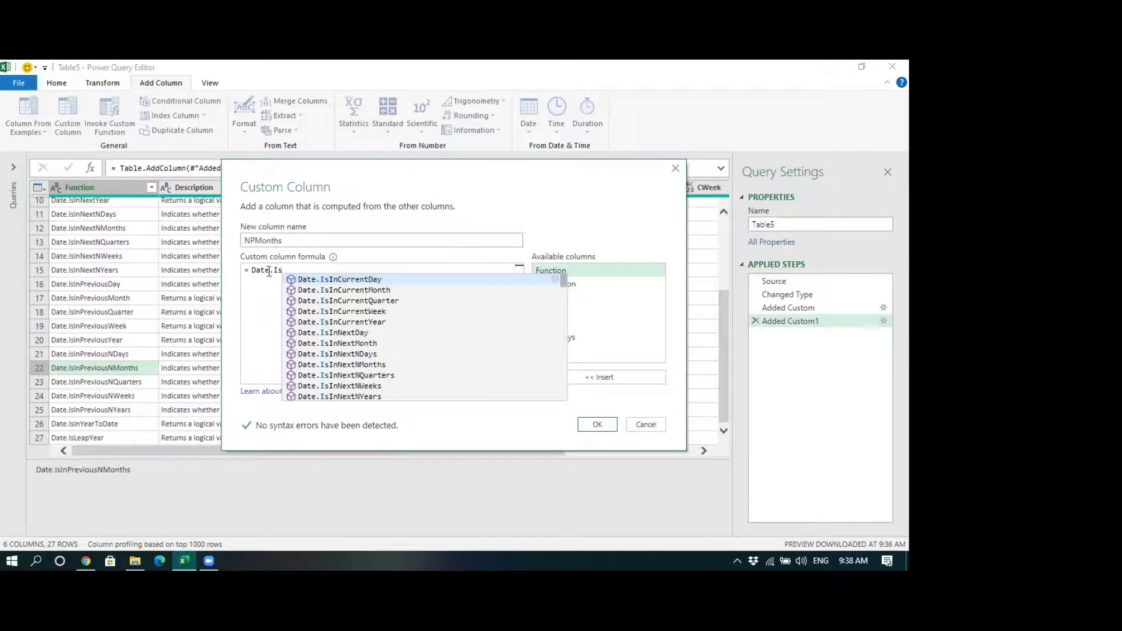
text(In)
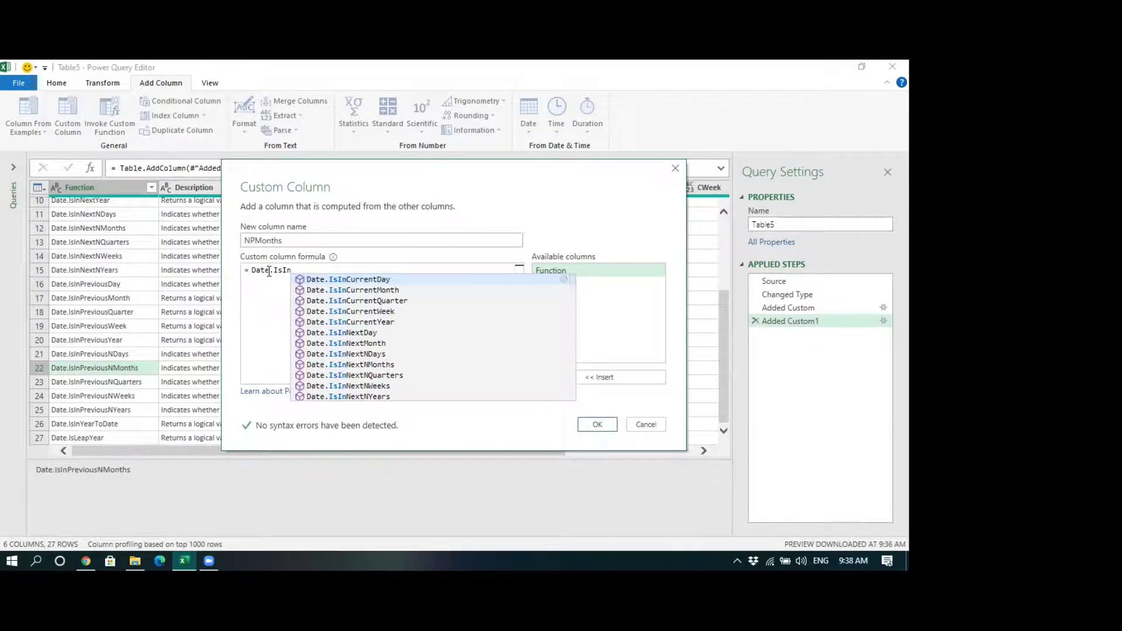
text(Pre)
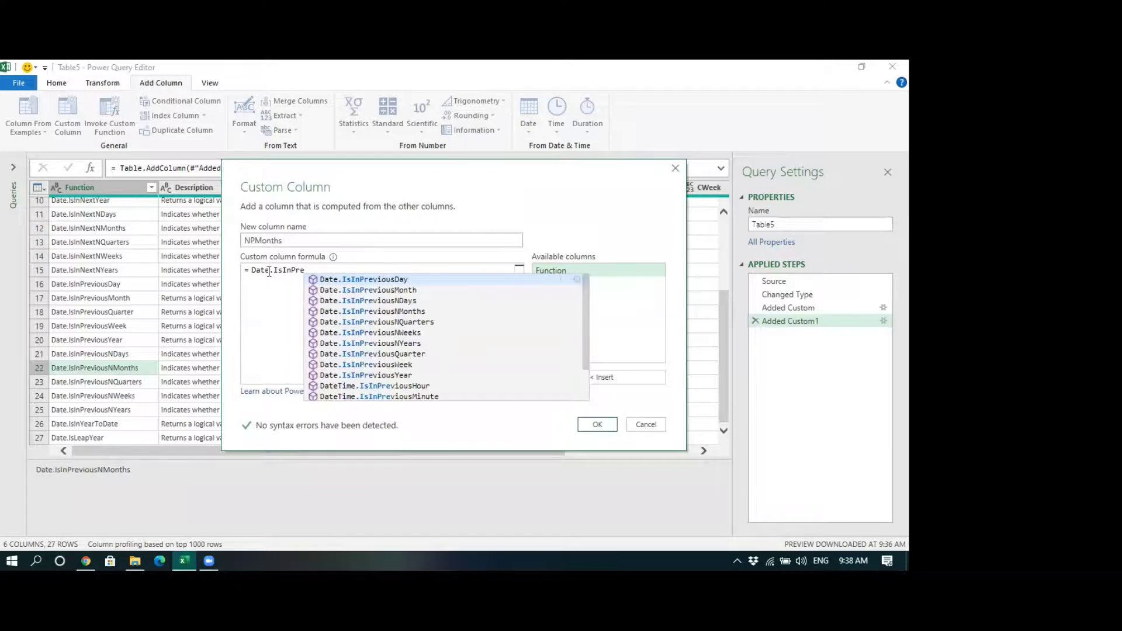
text(viousN)
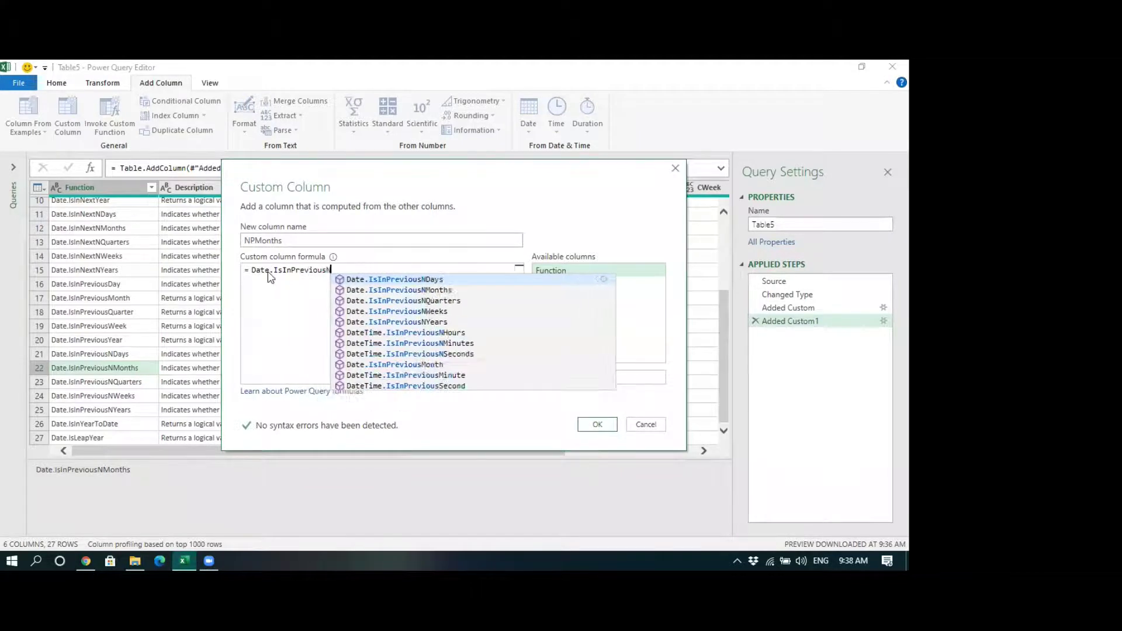
text(Months)
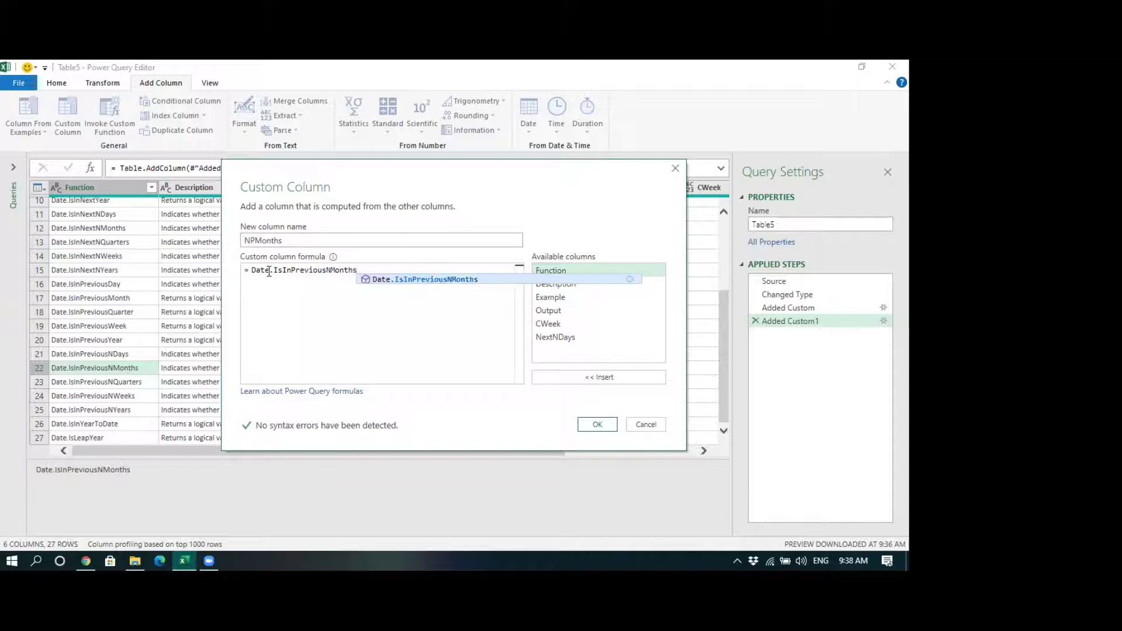
text((#)
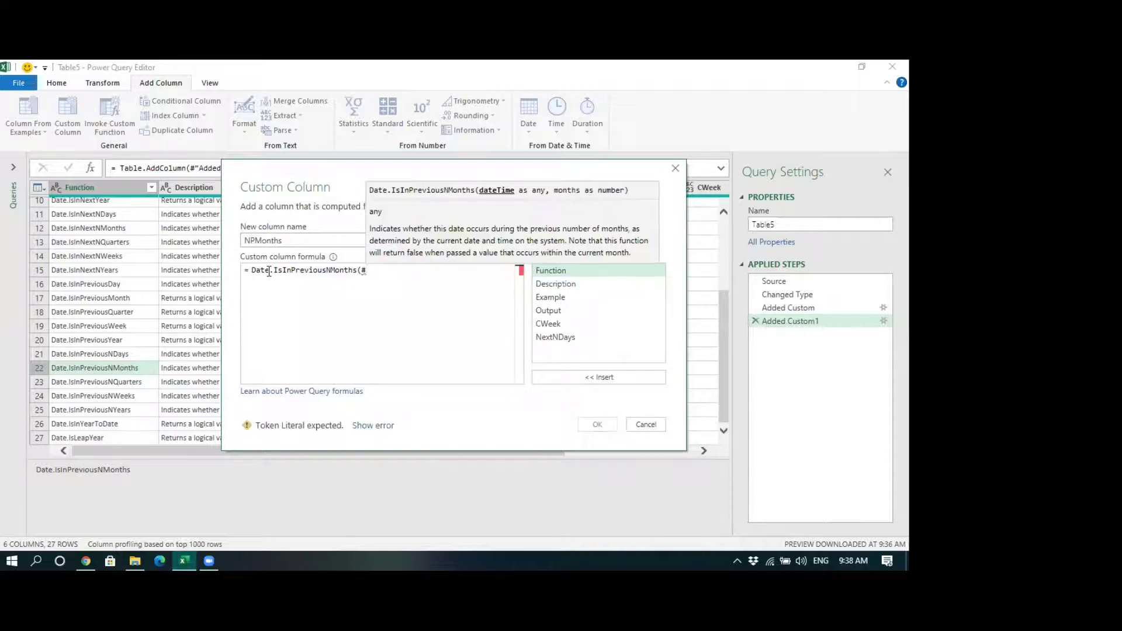
text(date(2021,)
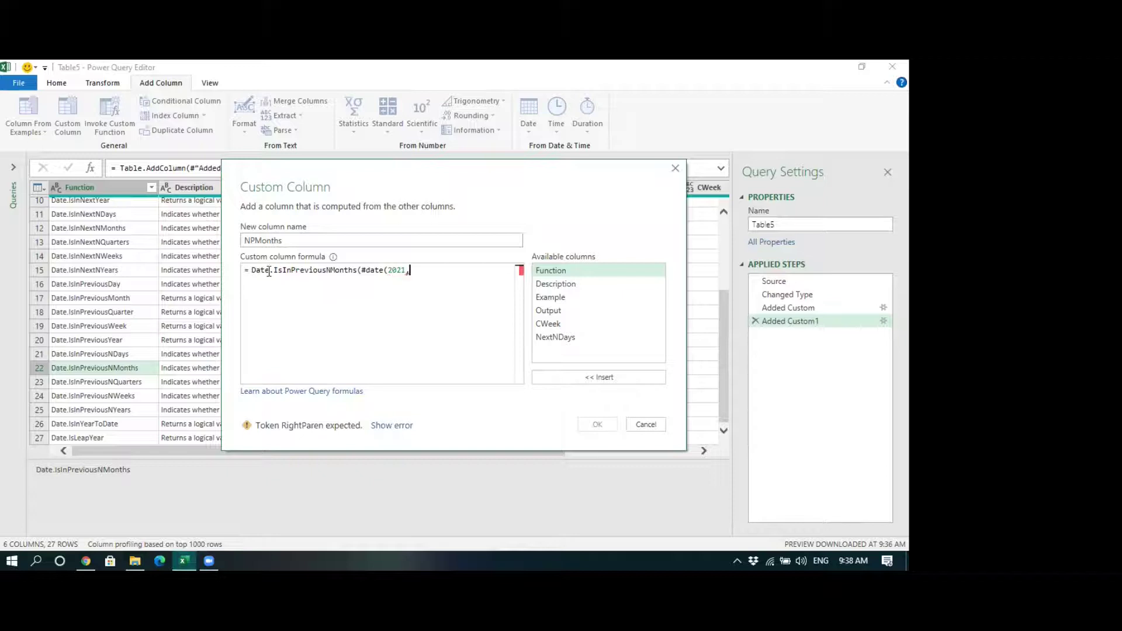
text(6,18),)
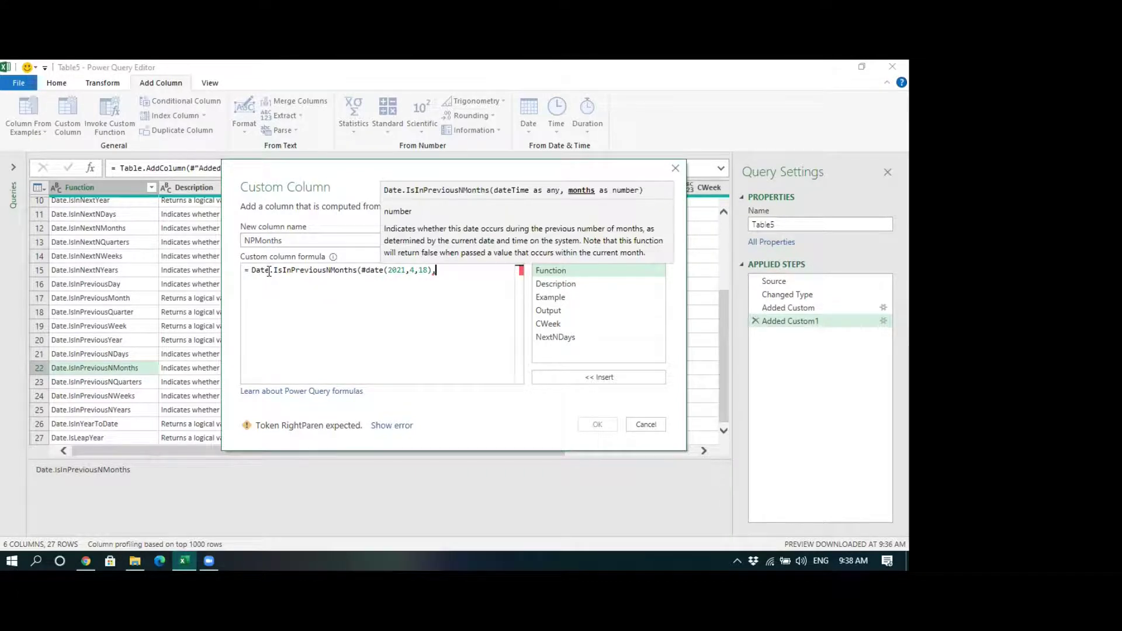
text(2))
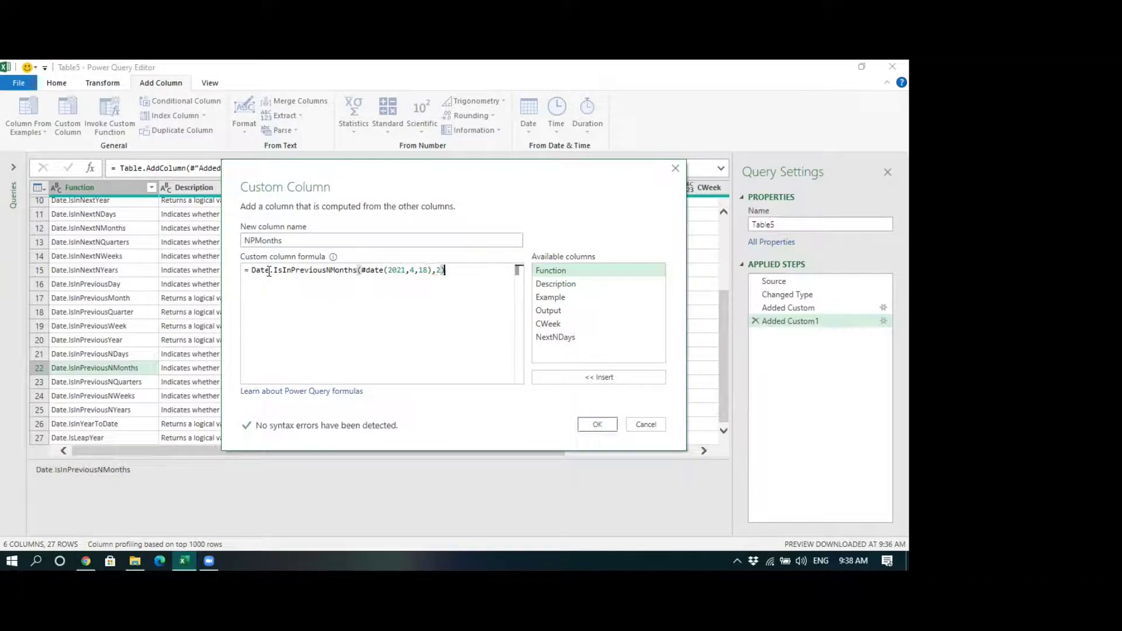
click(587, 422)
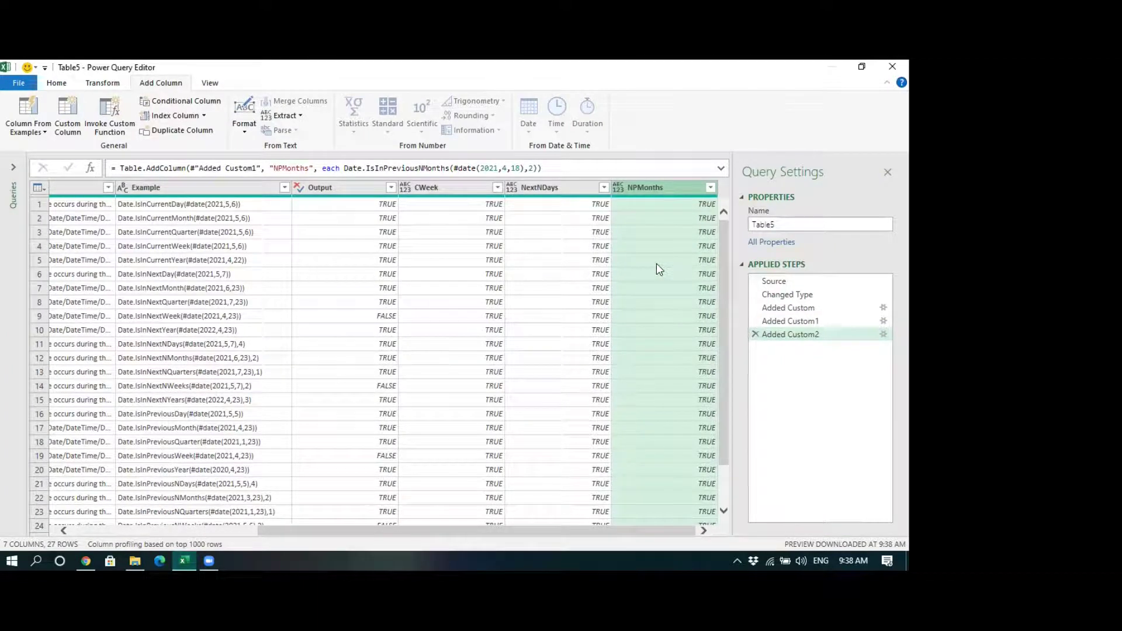
Inspect the NPMonths results down the rows and return to the last entries of the Function column
click(667, 403)
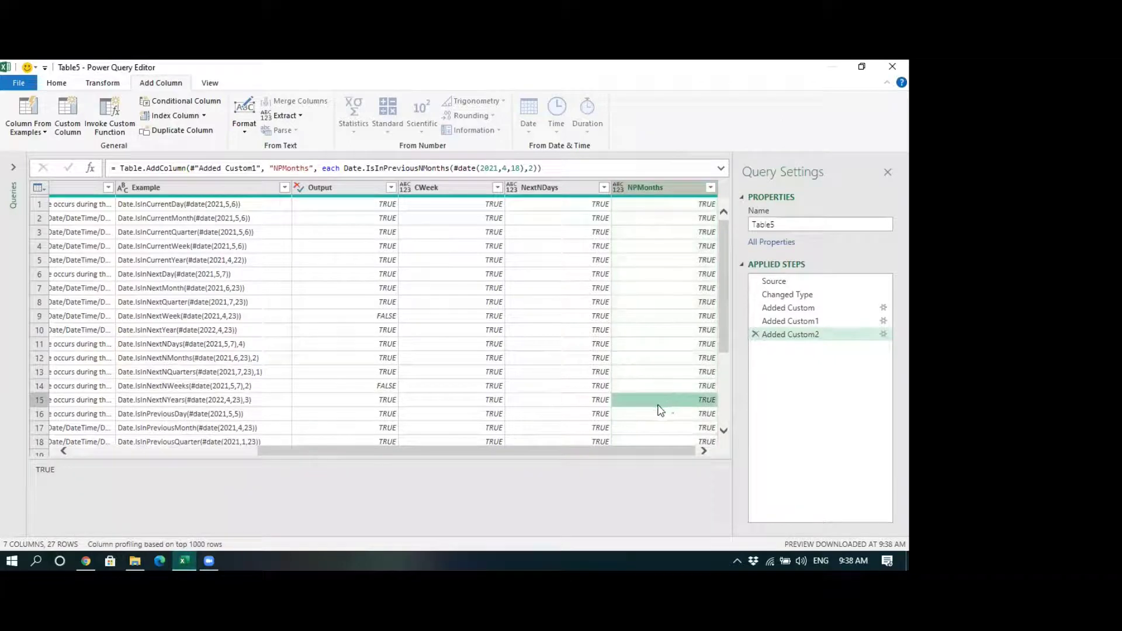
scroll(659, 409, down, 3)
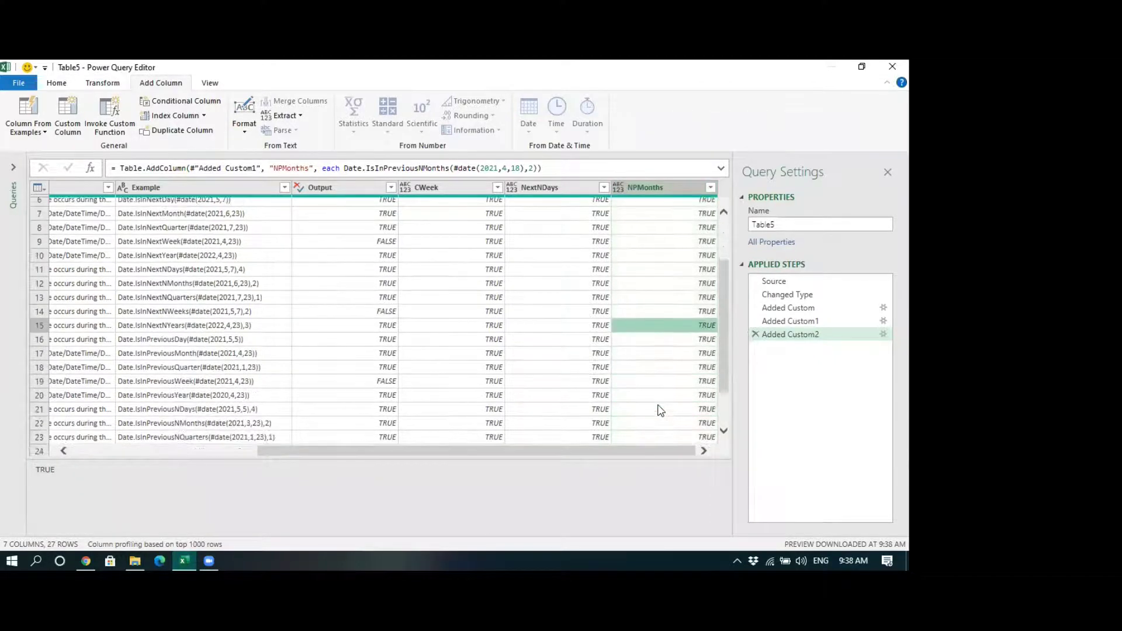
drag(575, 454, 341, 471)
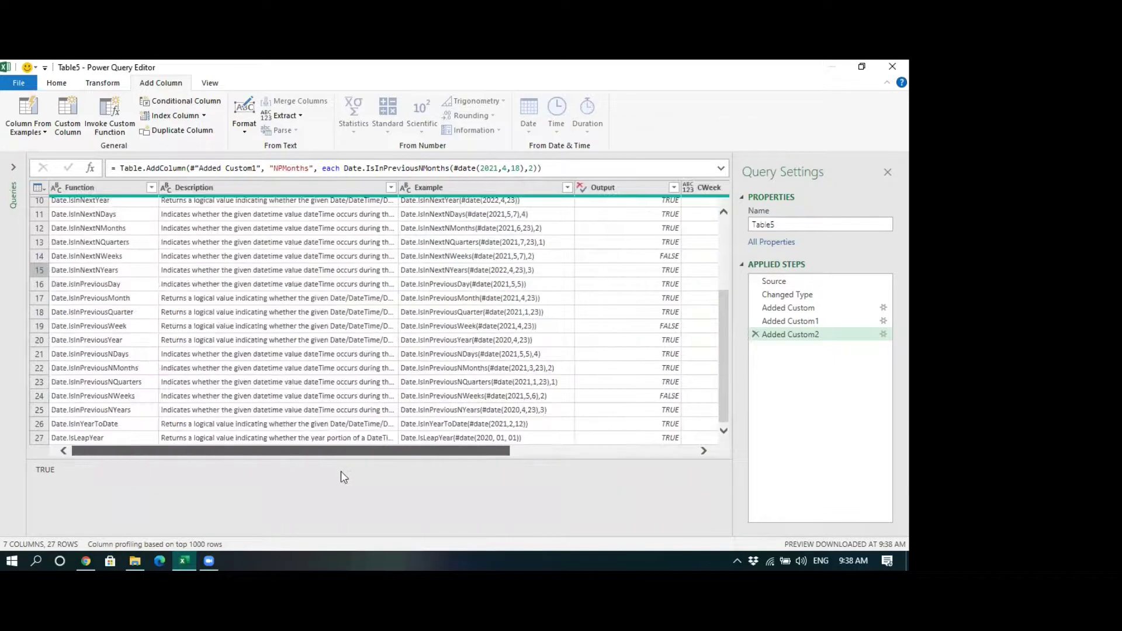
Find the Date.IsInYearToDate entry in the Function column and start a new custom column named Ispassed
click(132, 426)
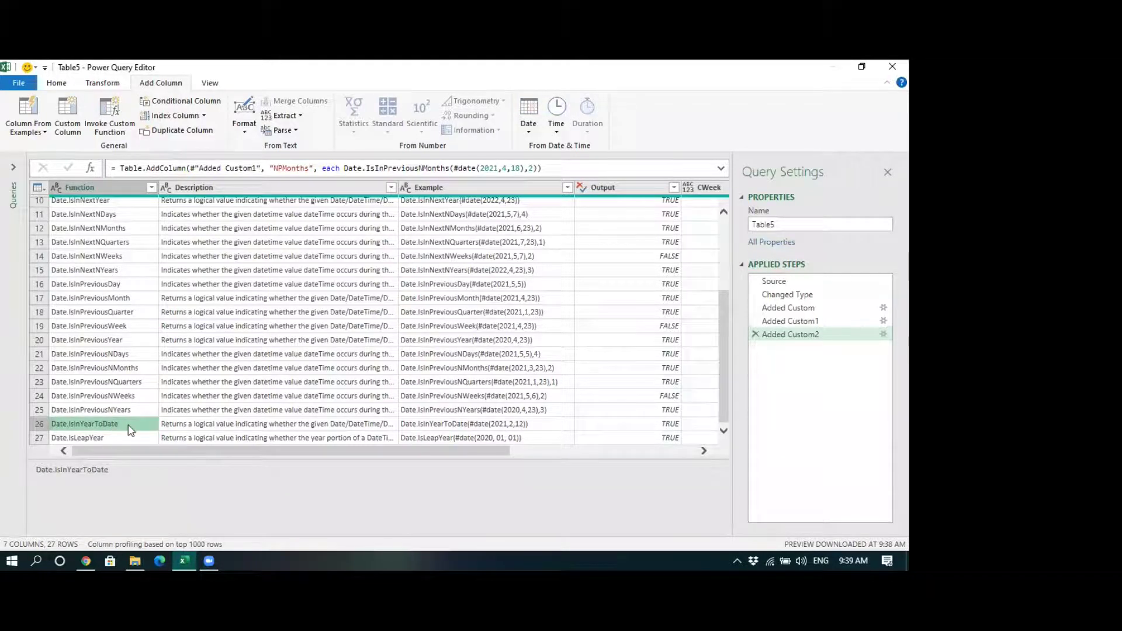
click(113, 440)
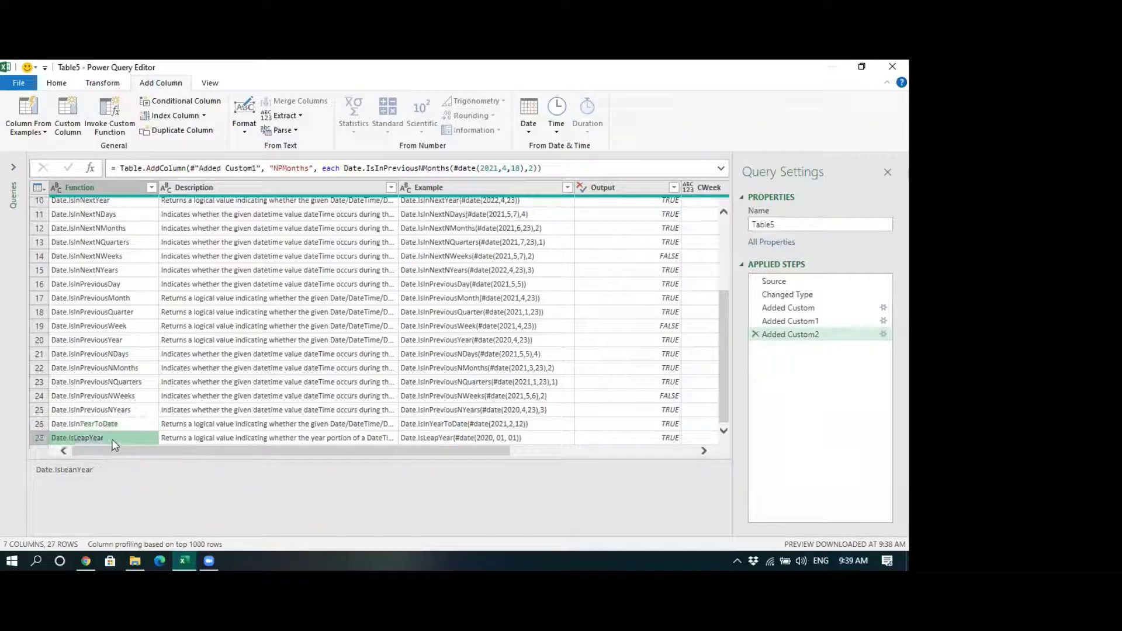
click(118, 425)
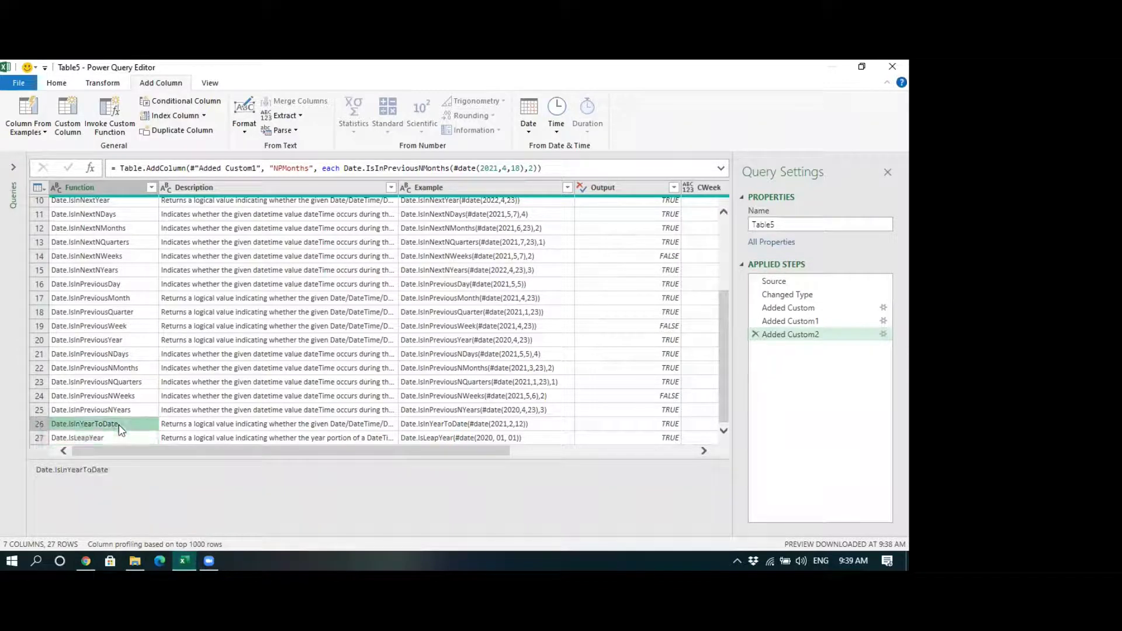
click(71, 119)
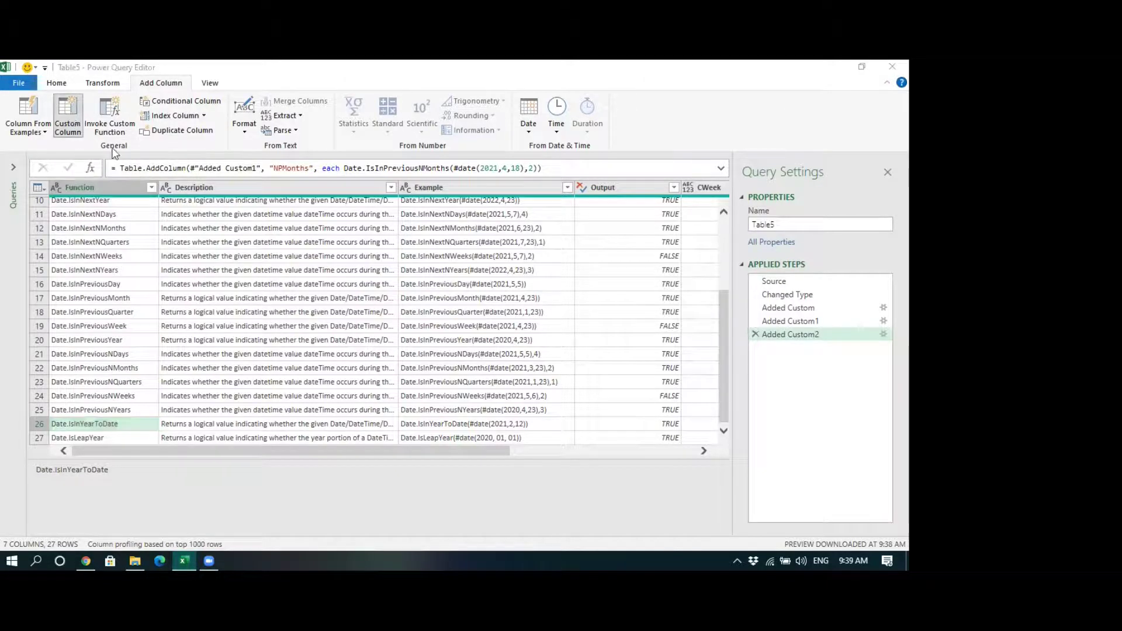
double_click(293, 236)
text(Is)
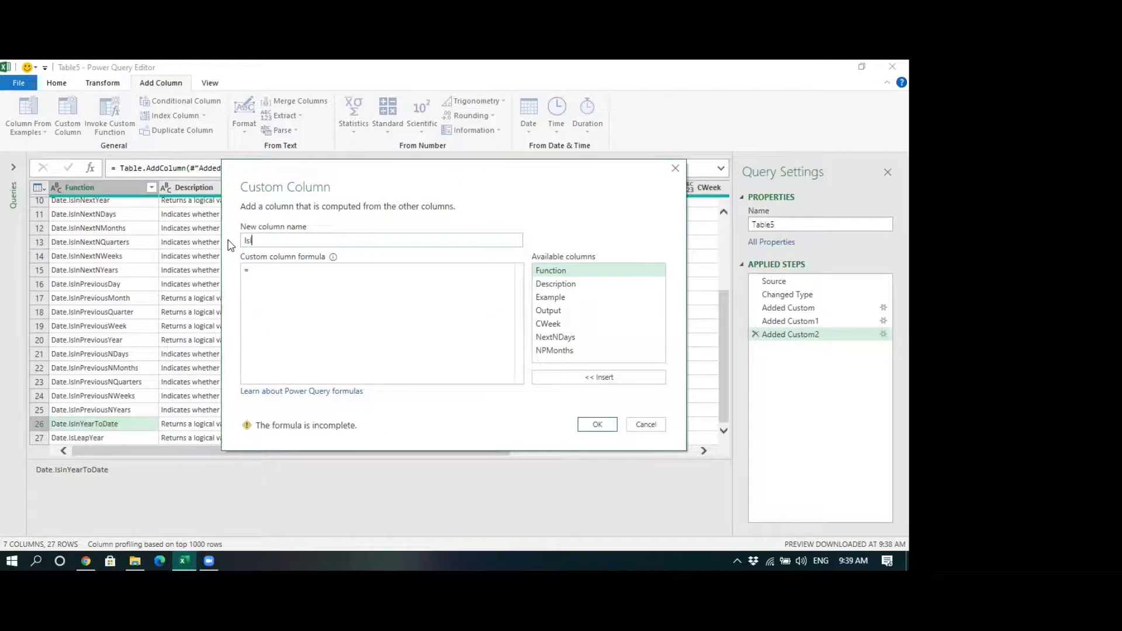
text(passedD)
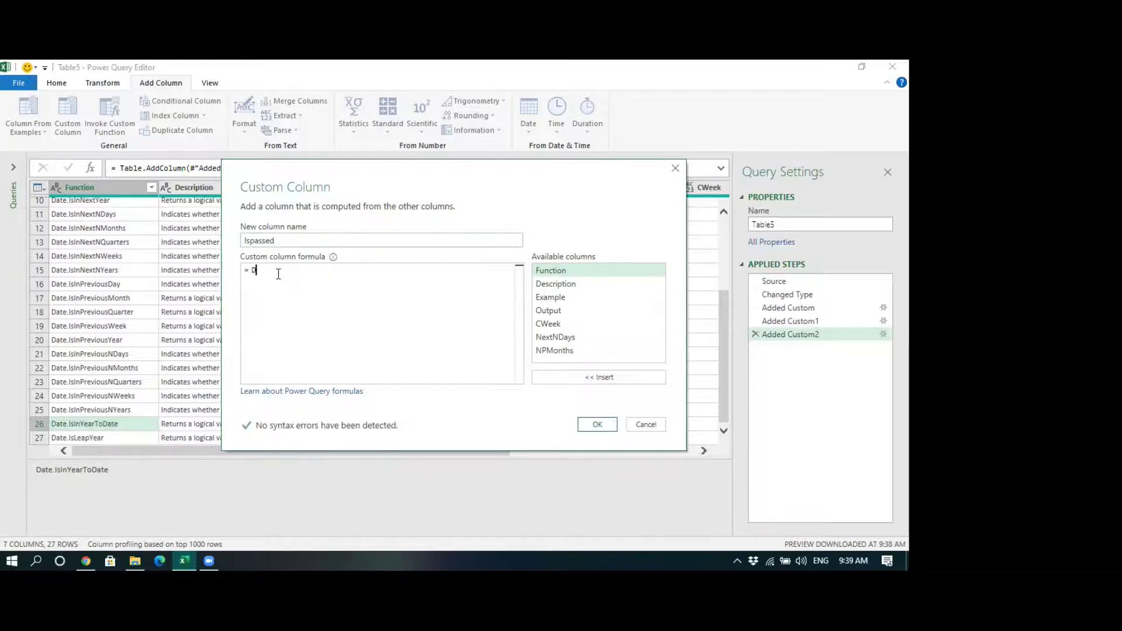
Enter the formula Date.IsInYearToDate(#date(2021,5,6)) for the Ispassed column and add it to the query
text(ate.I)
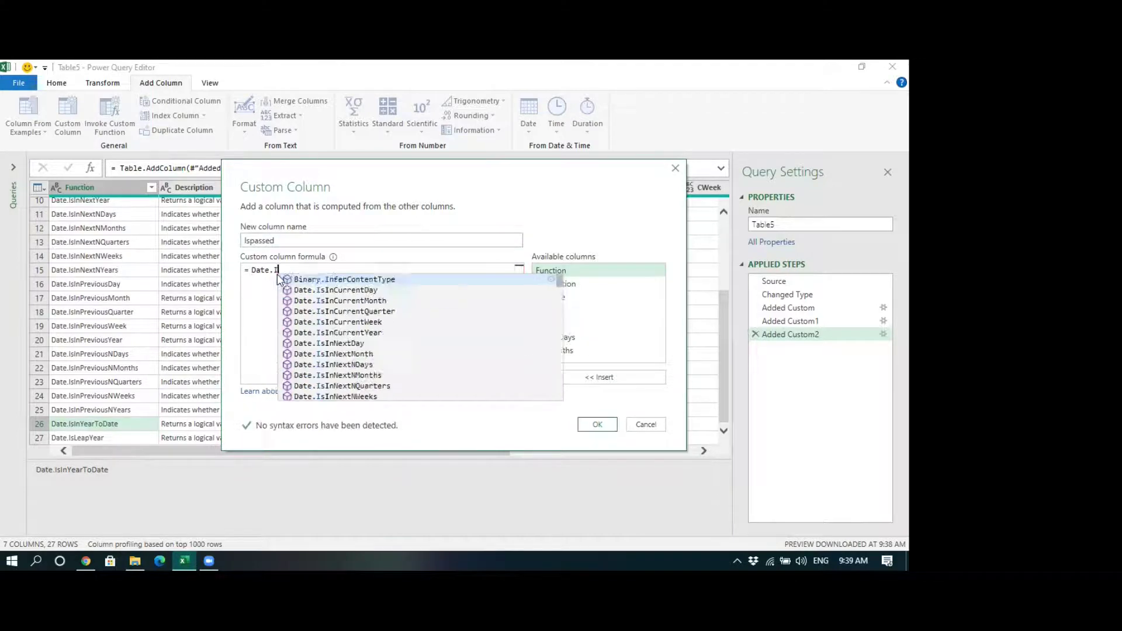
text(sInYear)
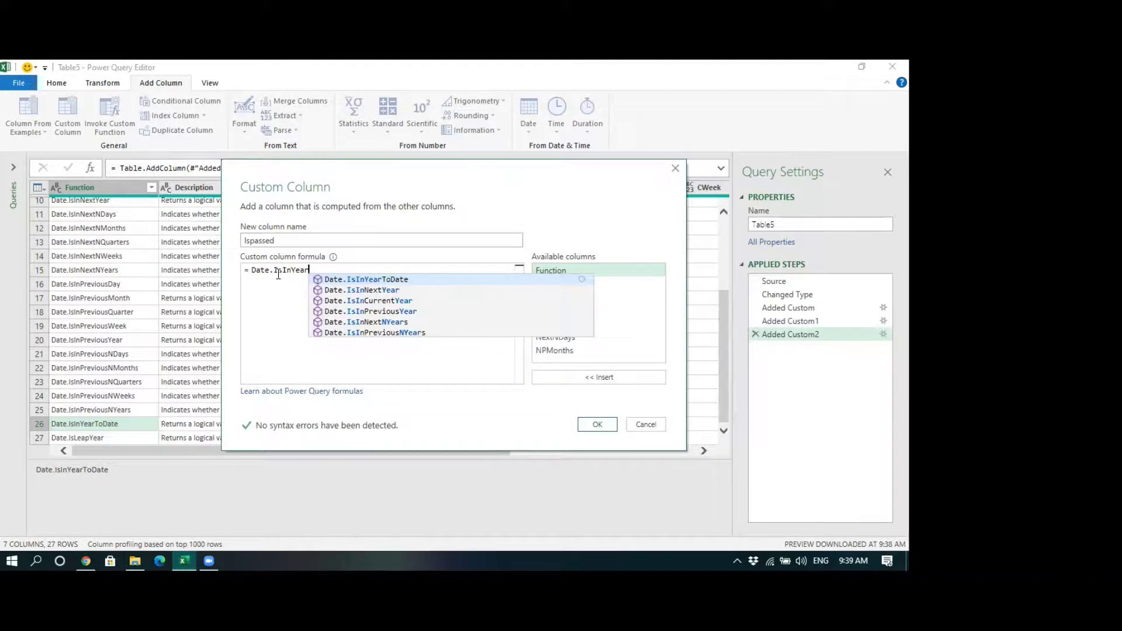
text(ToDa)
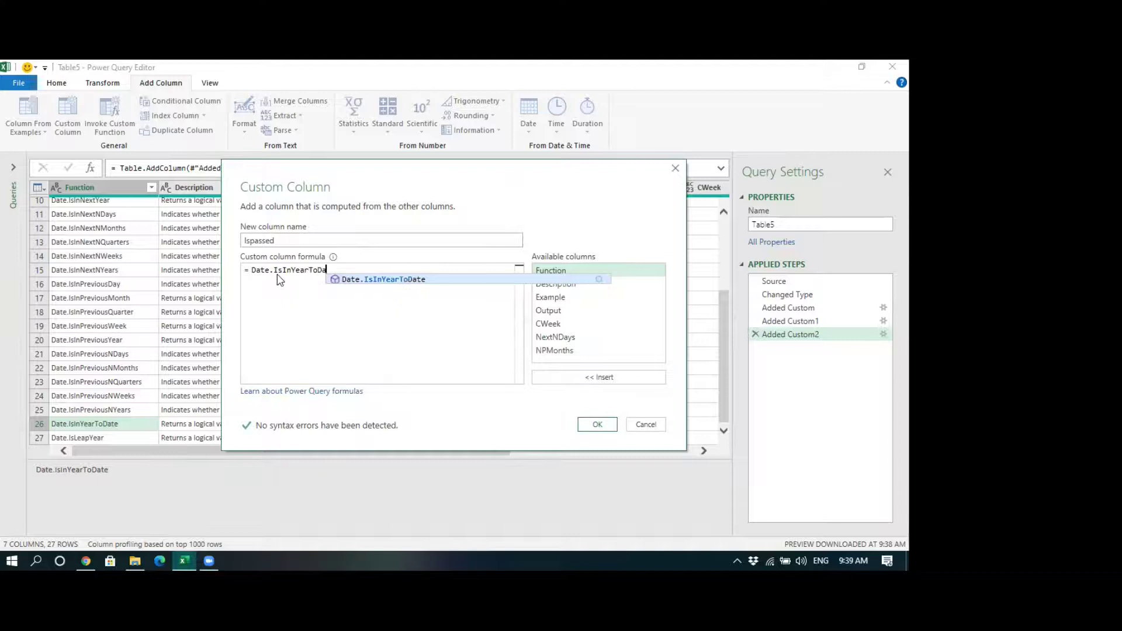
text(te)
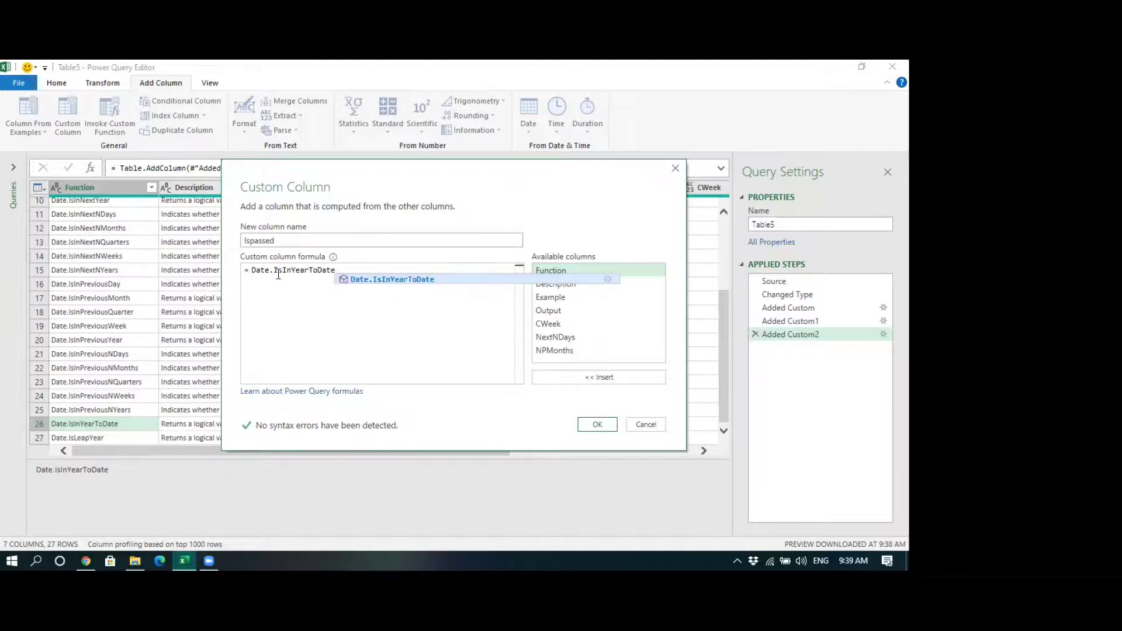
text((#d)
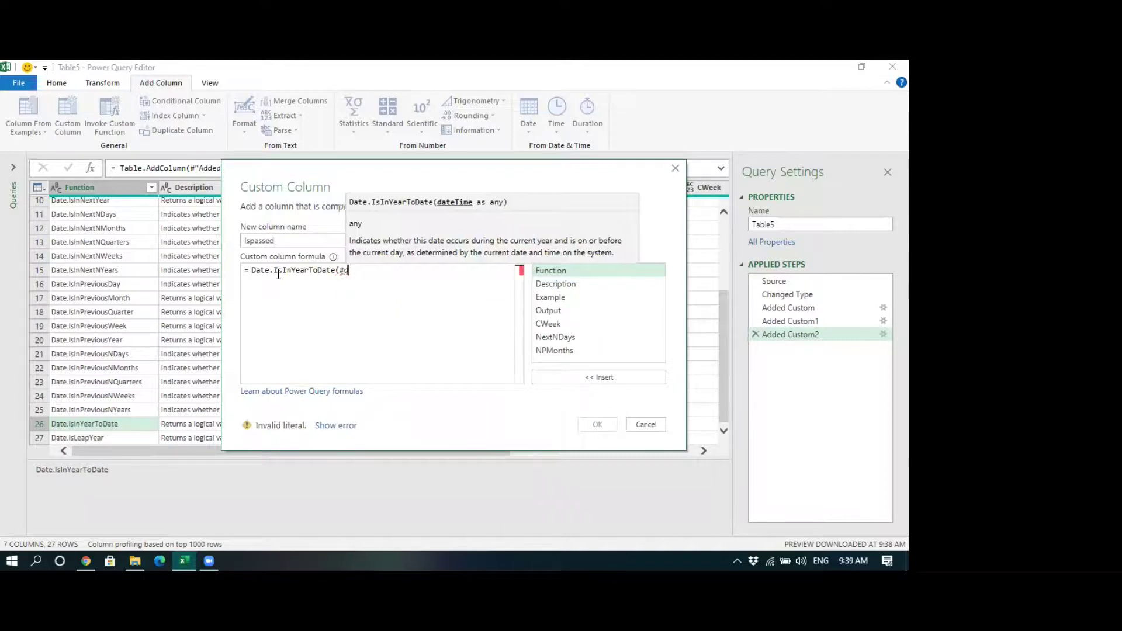
text(ate()
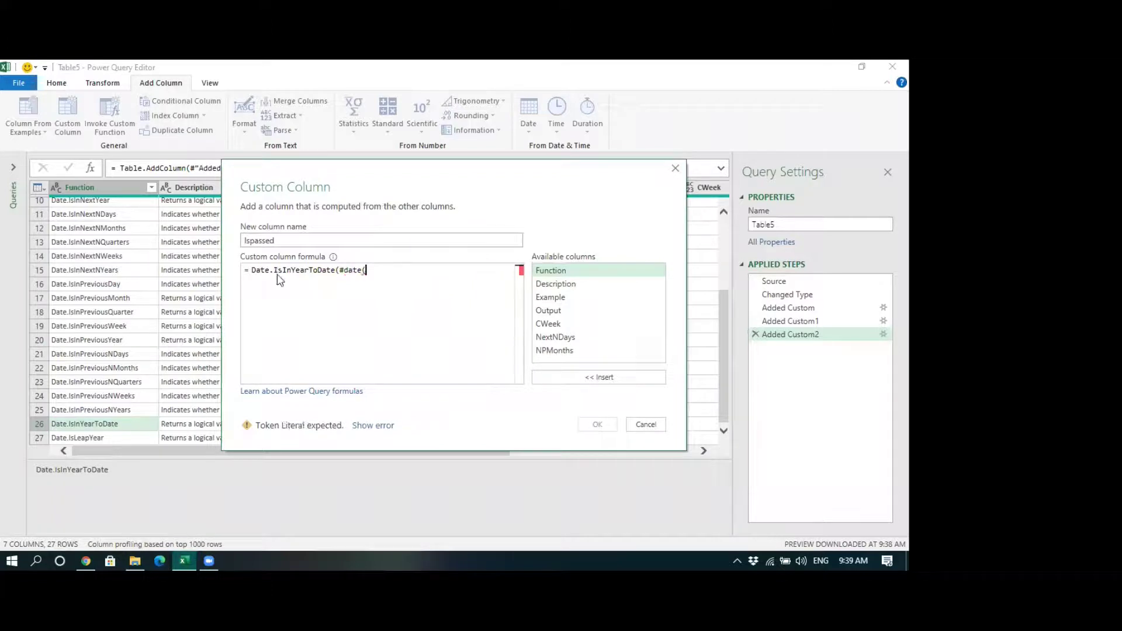
text(20)
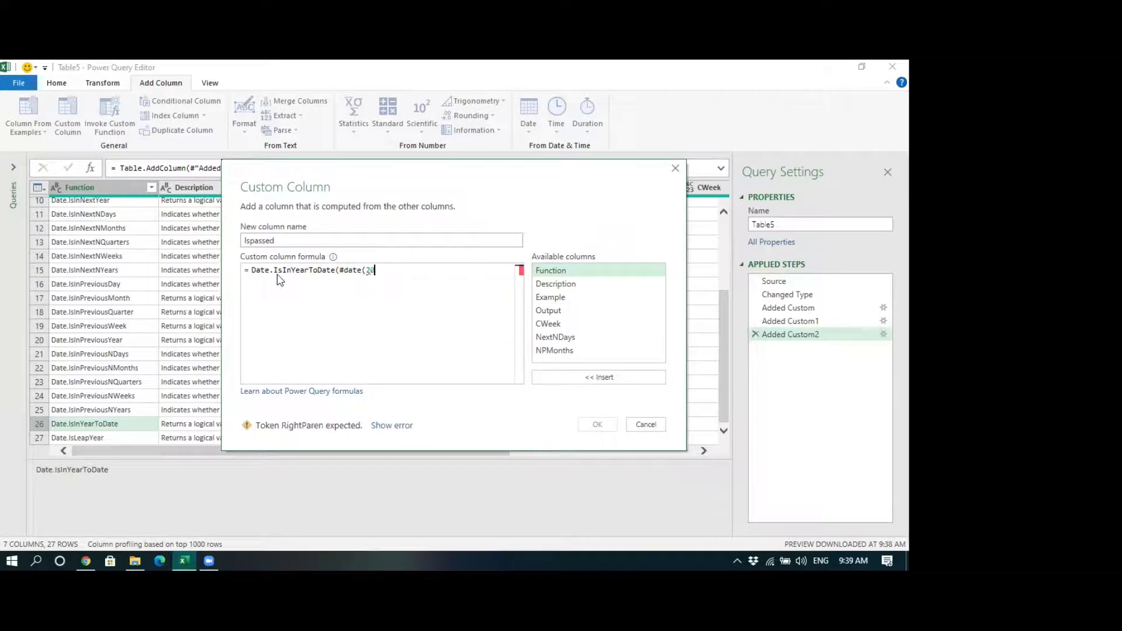
text(21,5,6)))
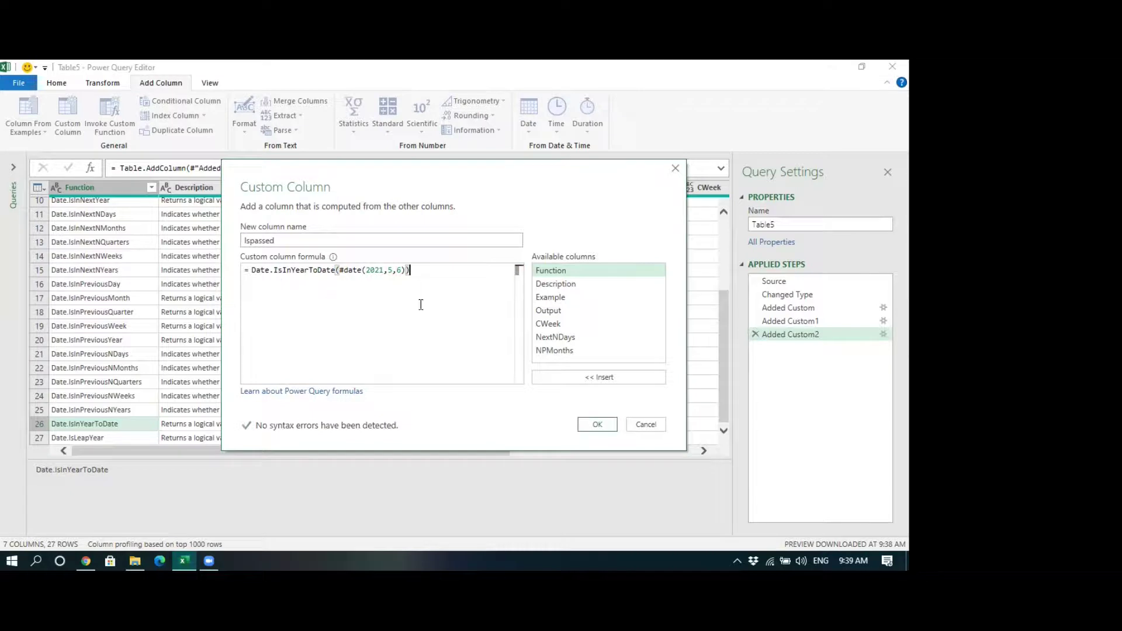
click(597, 425)
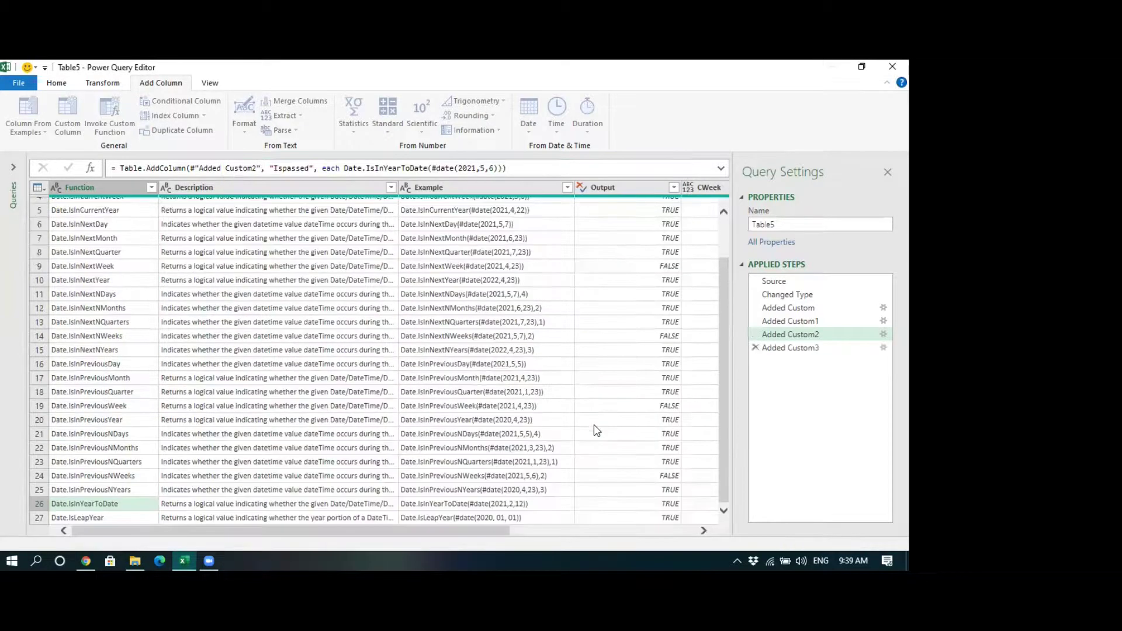
Change the date in the Ispassed column's formula to #date(2021,5,7) and inspect the recalculated column
click(492, 168)
key(BackSpace)
text(7)
key(Return)
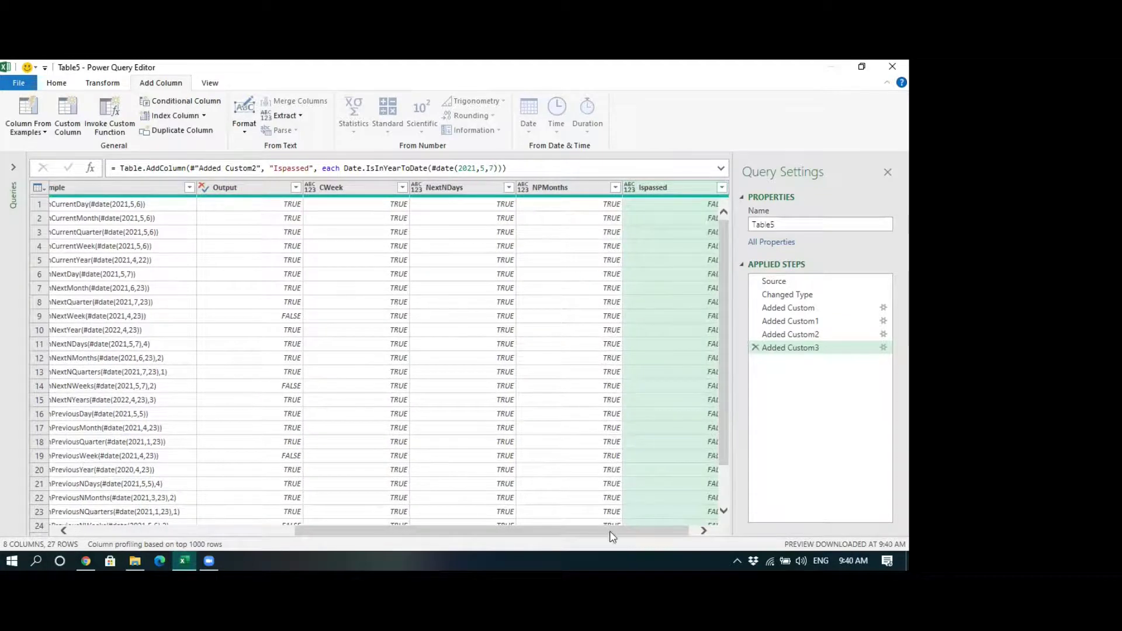
drag(609, 531, 615, 531)
Set the date in the Ispassed column's formula to #date(2021,5,4) and check the resulting values
click(492, 168)
key(BackSpace)
text(4)
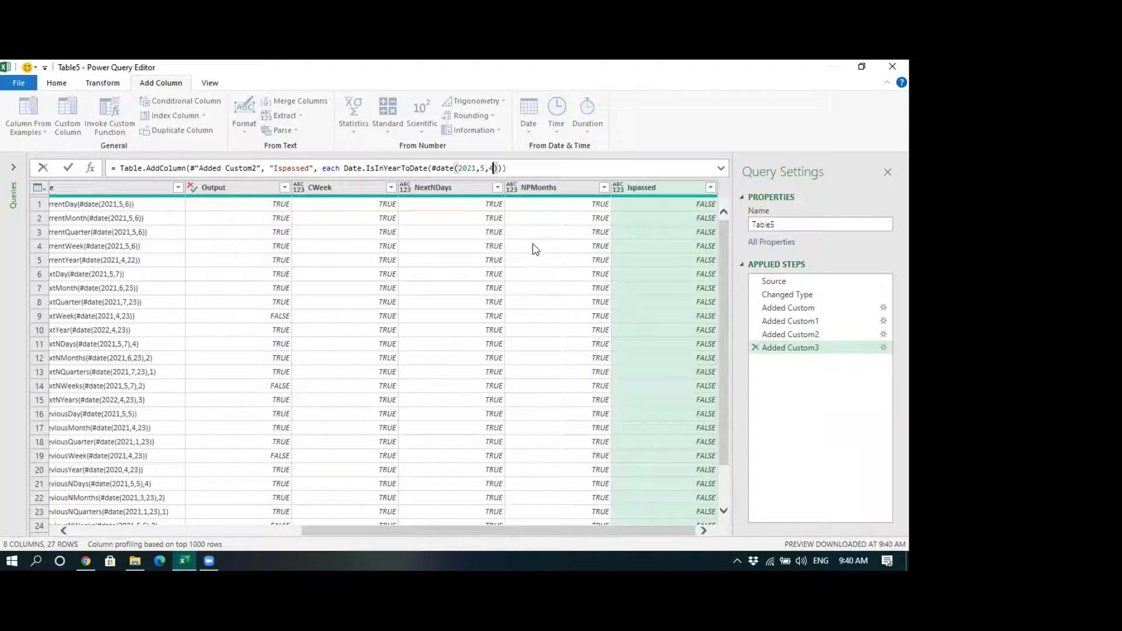
key(Return)
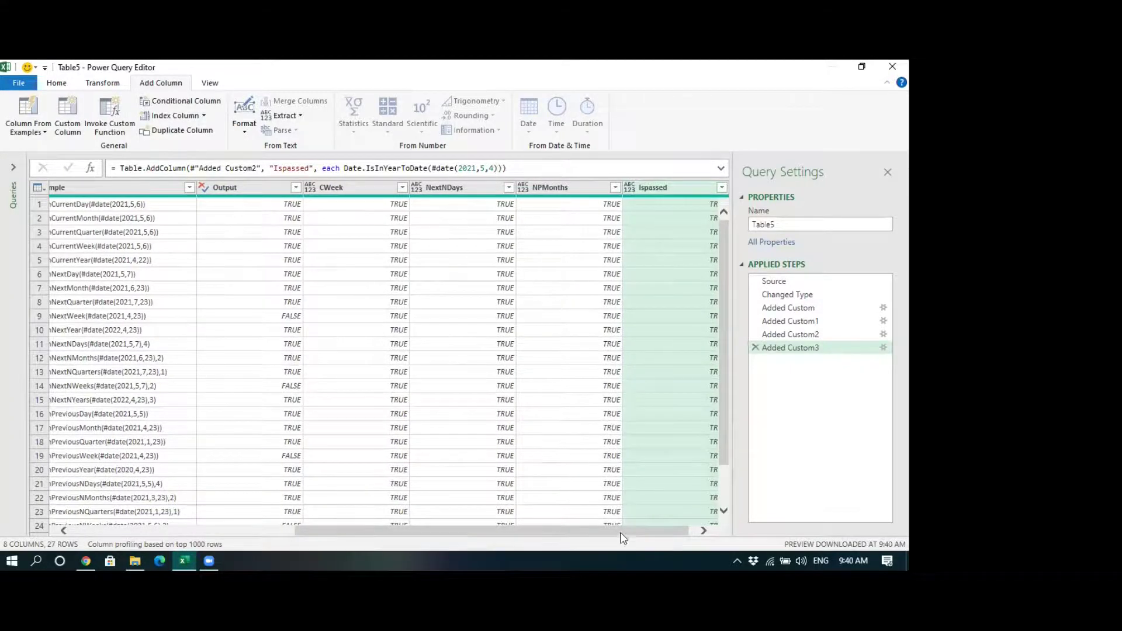
drag(621, 532, 629, 530)
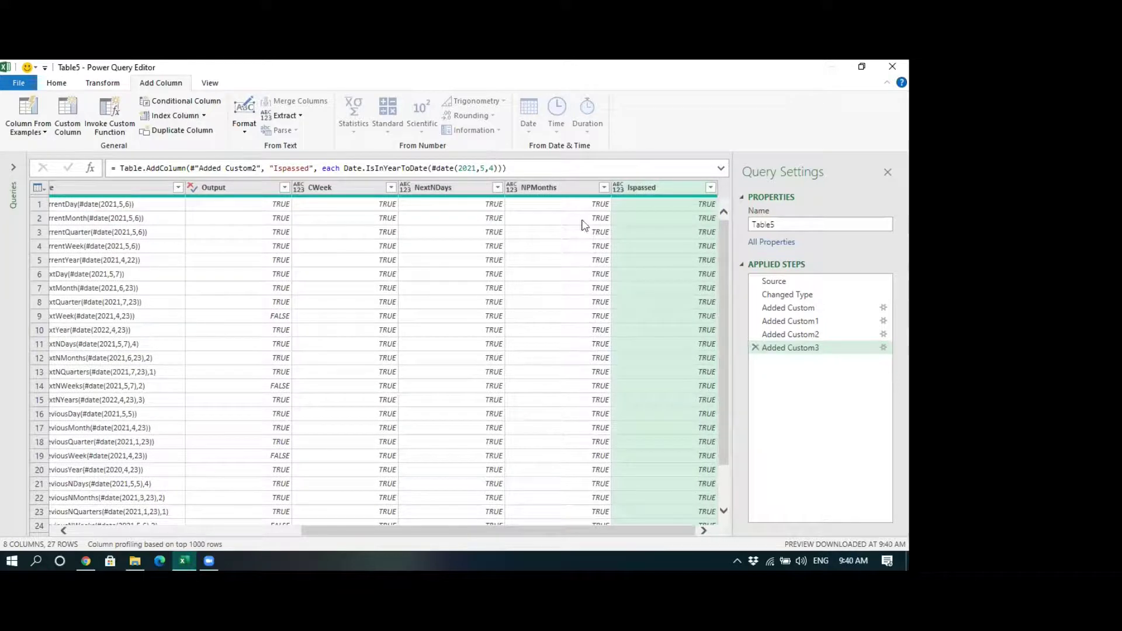
click(661, 319)
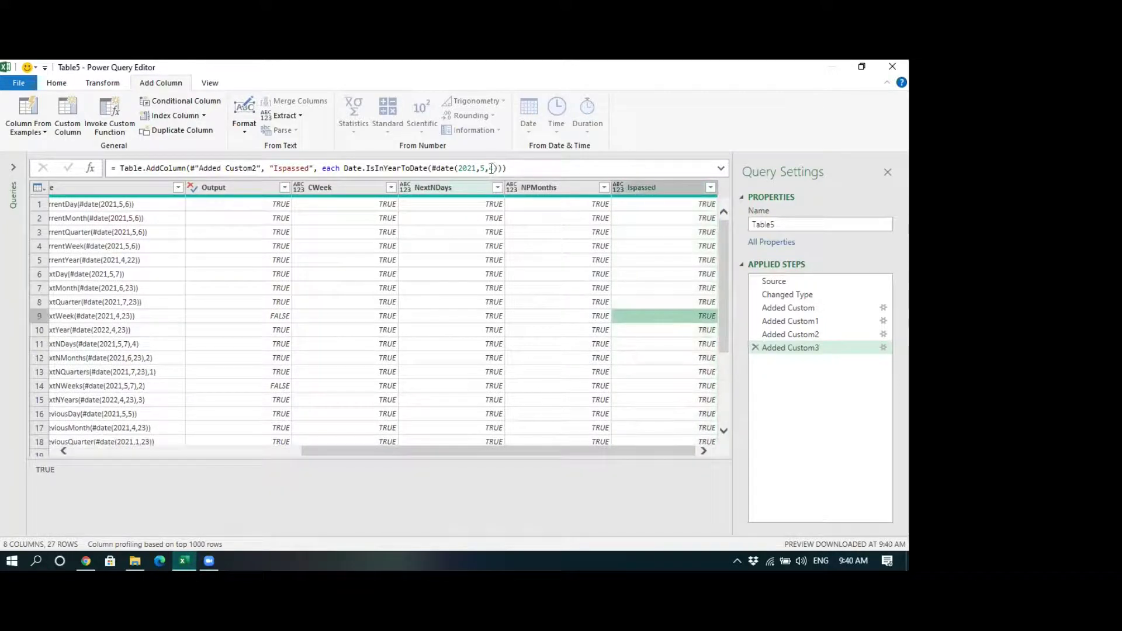
Find the Date.IsLeapYear entry at the end of the Function column and start a custom column named IsLeapYear
drag(641, 453, 327, 452)
scroll(268, 385, down, 3)
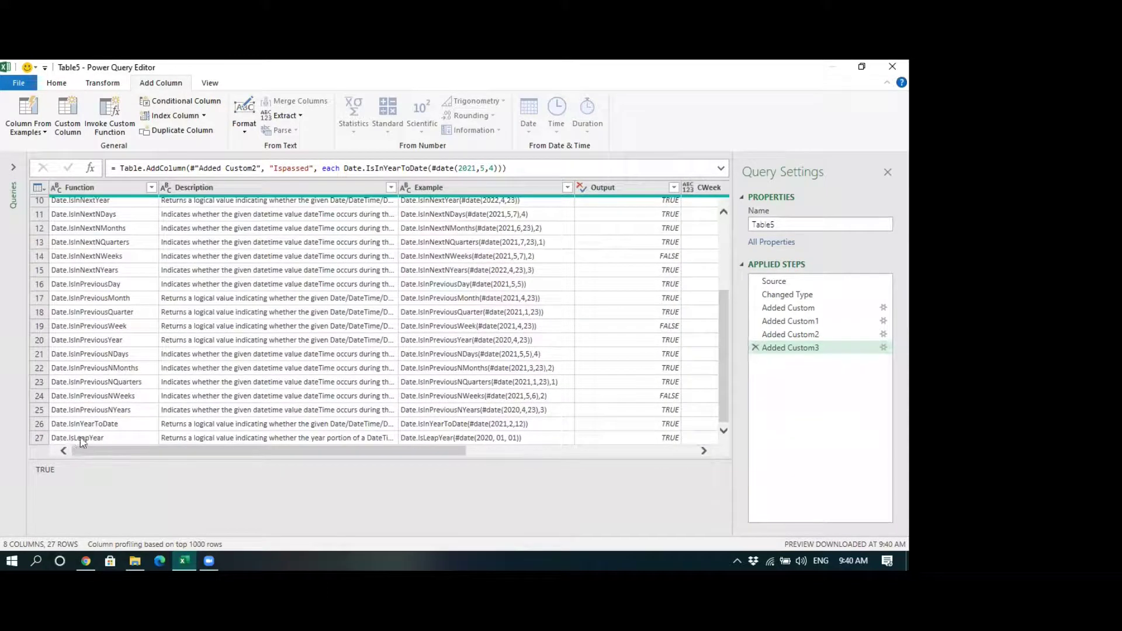
drag(130, 451, 359, 452)
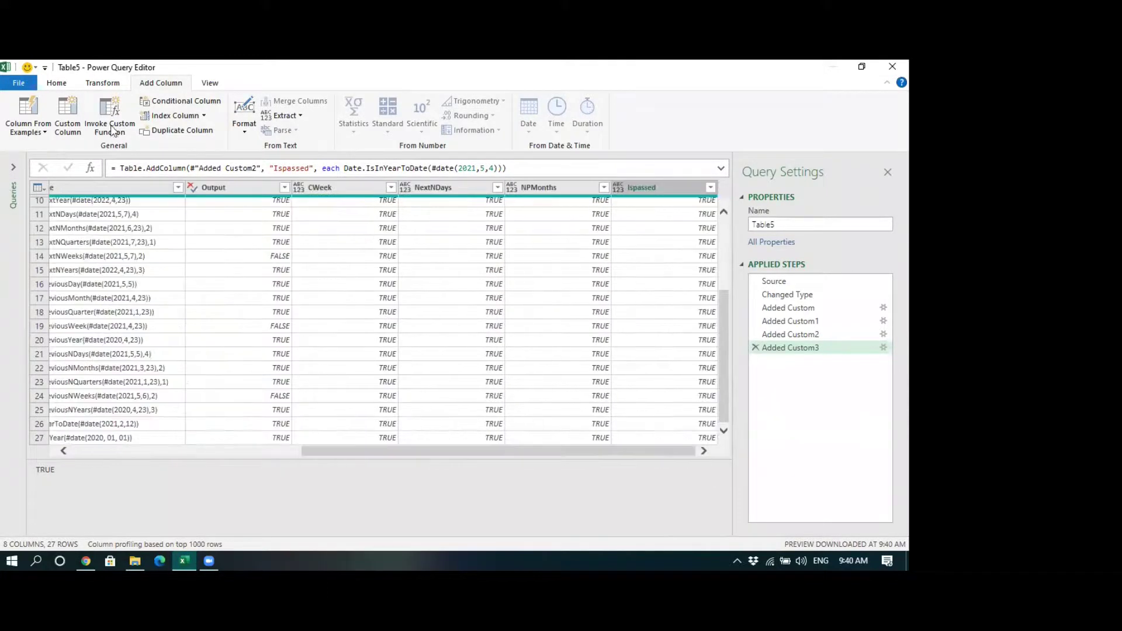
click(69, 115)
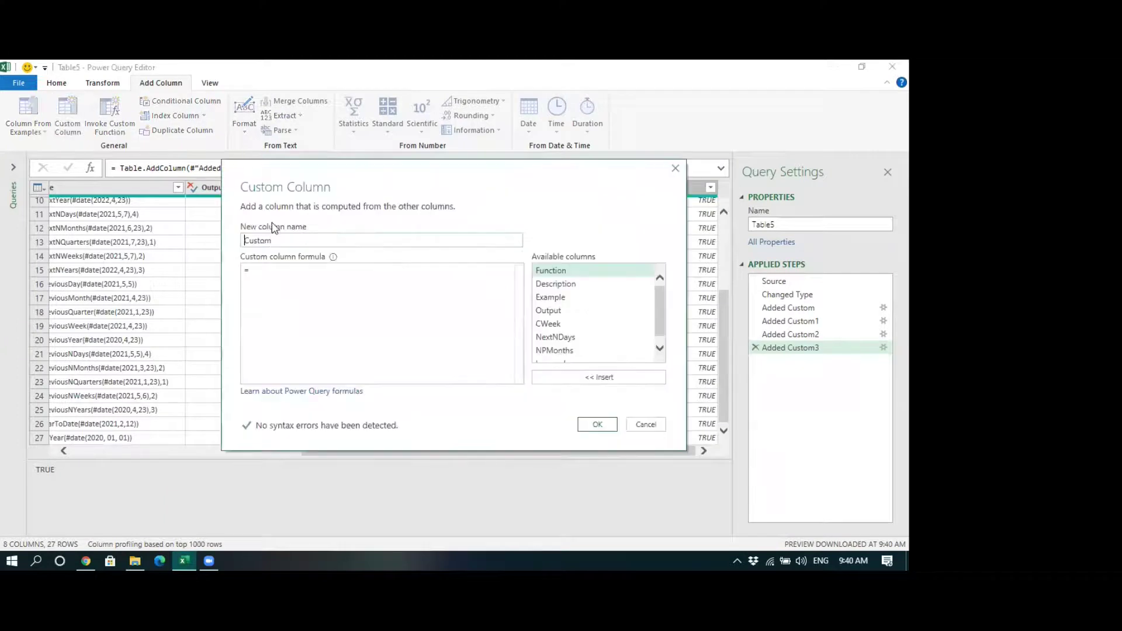
key(BackSpace)
text(IsLeapYear)
click(273, 275)
text(D)
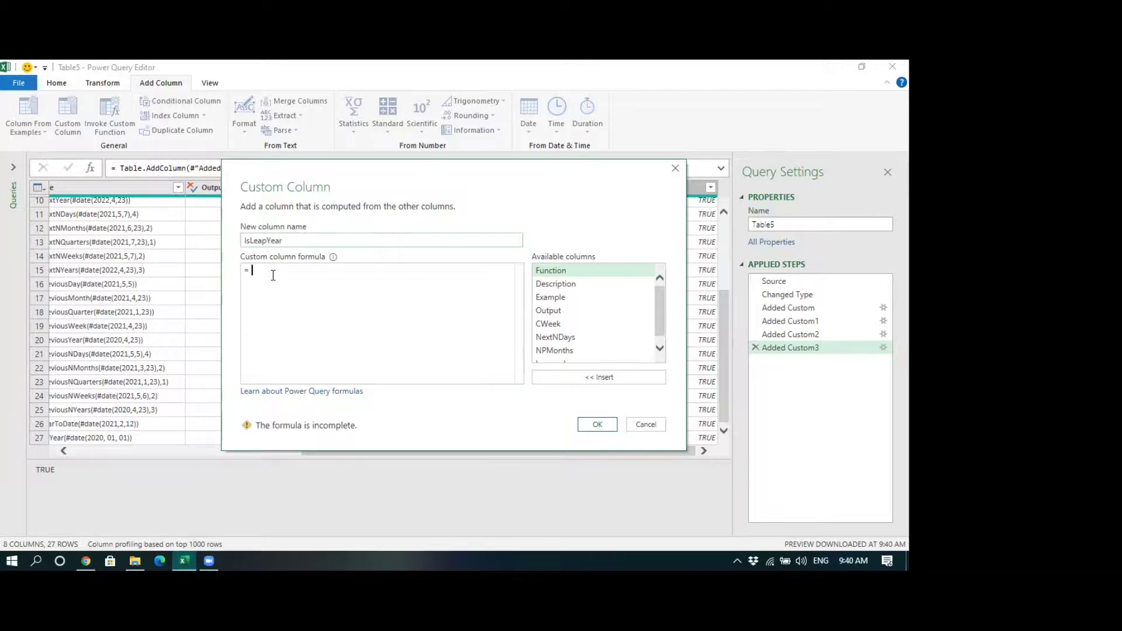
Enter the formula Date.IsLeapYear(#date(2021,1,1)) for the IsLeapYear column and add it to the query
text(ate.)
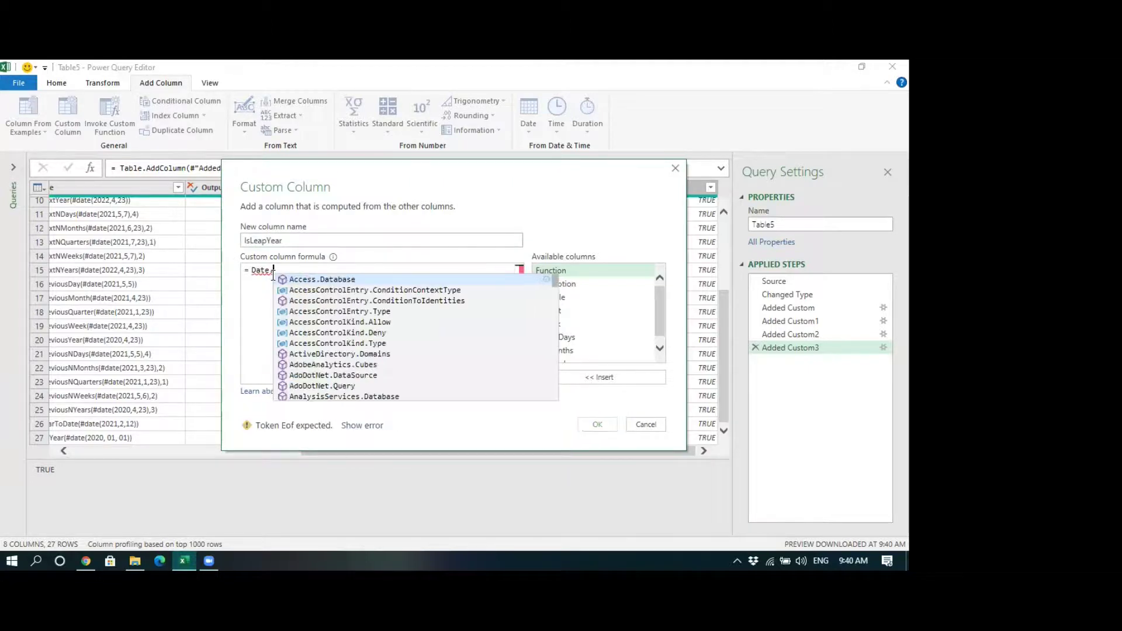
text(IsLea)
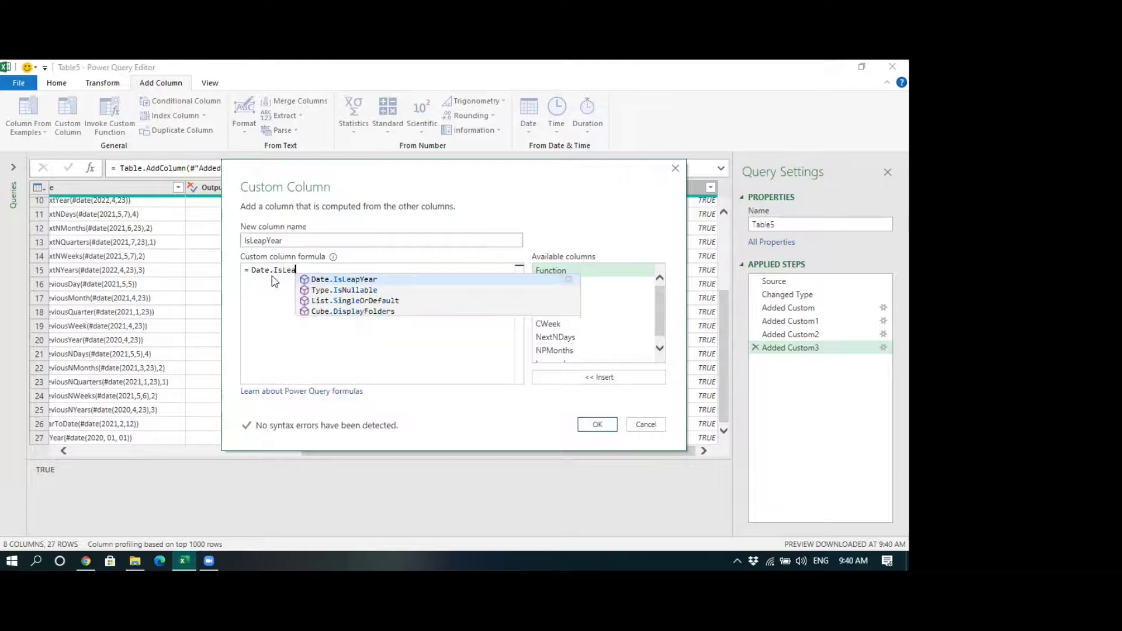
text(pYear)
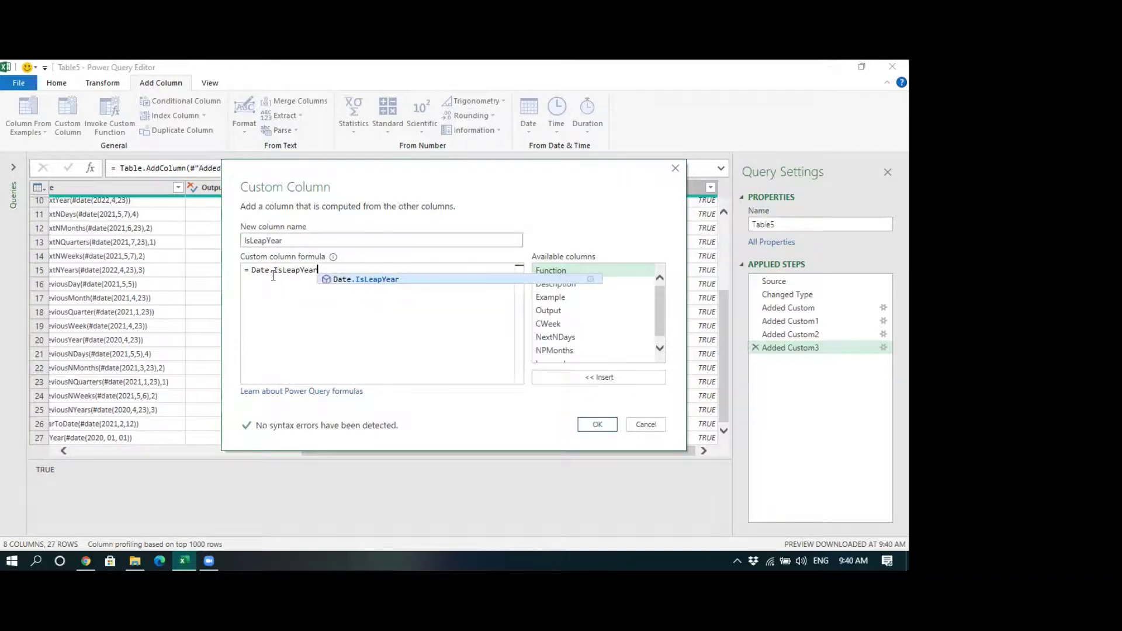
text((#DATE)
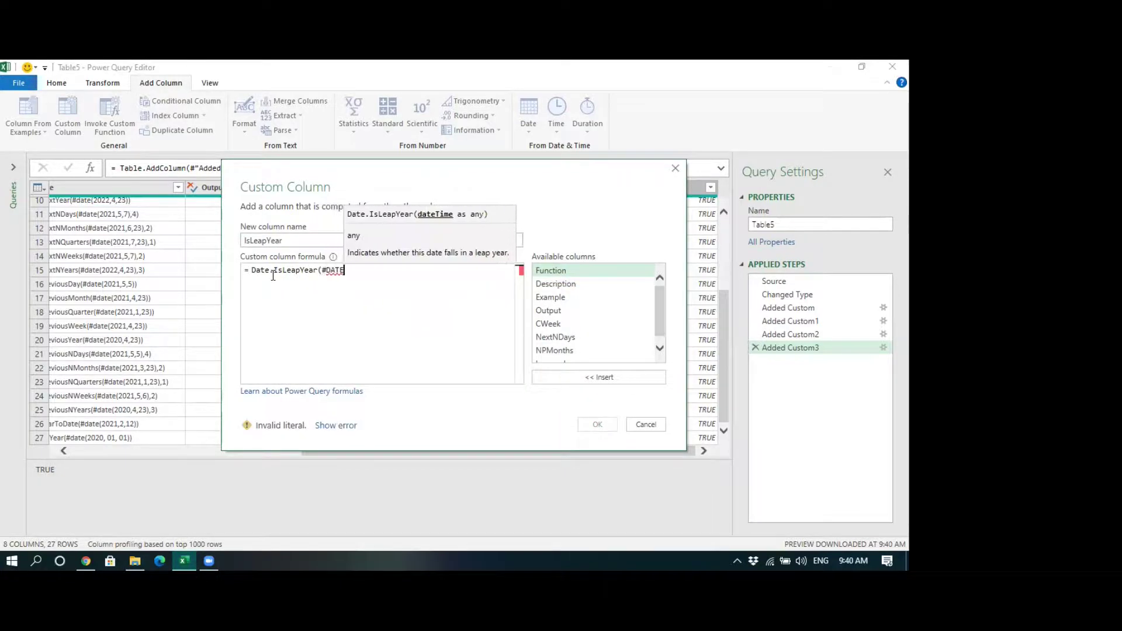
key(BackSpace)
key(BackSpace)
text(date(20)
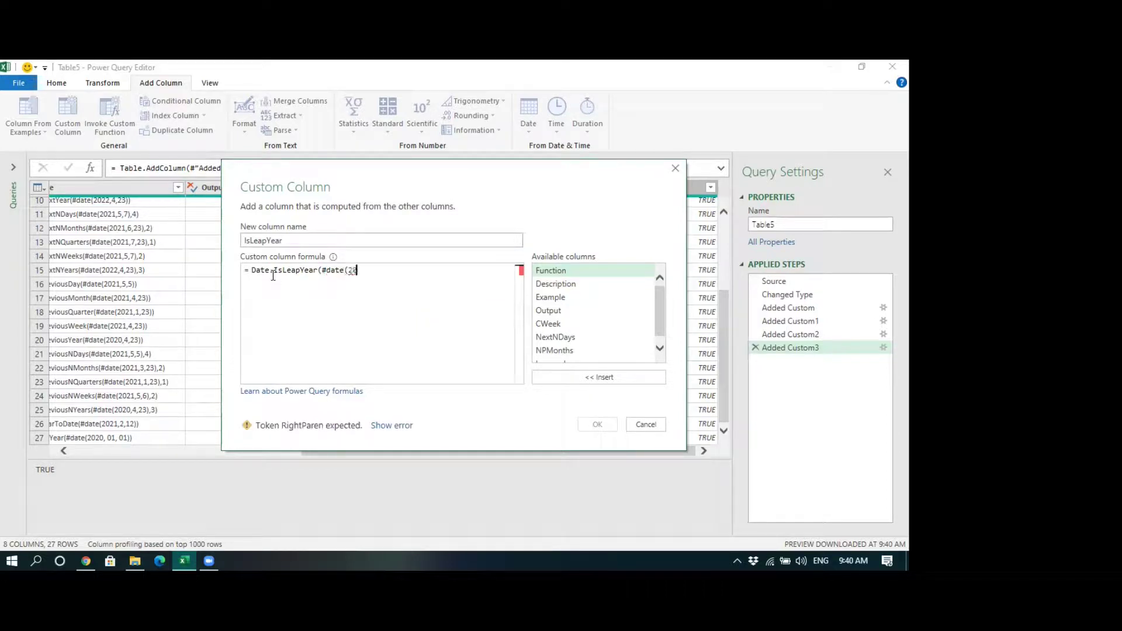
text(21,1,1)))
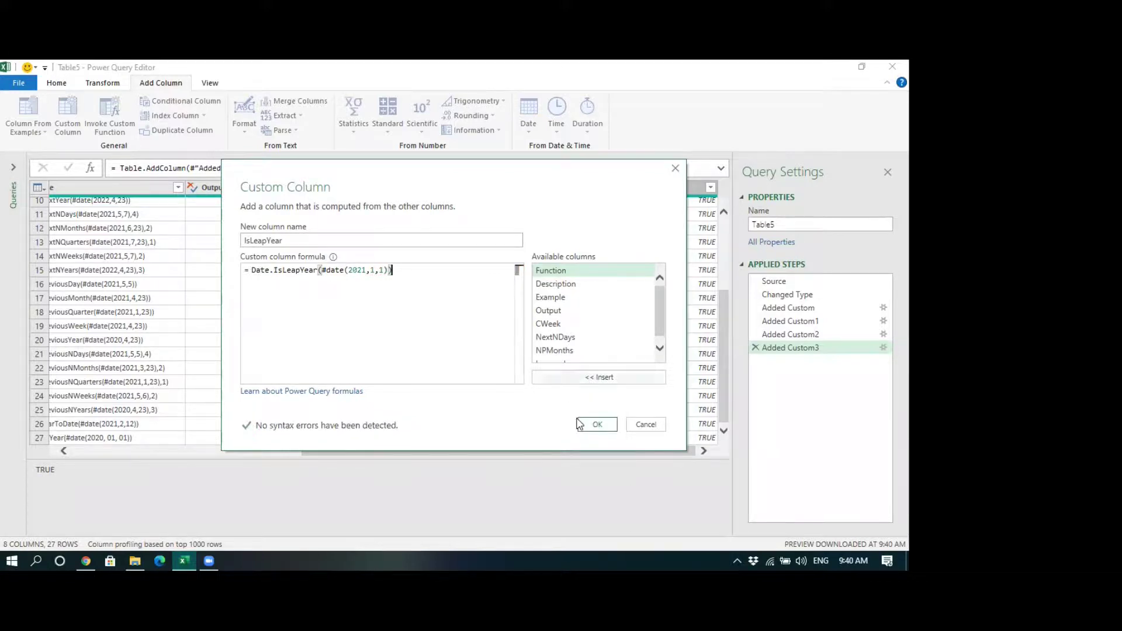
click(580, 423)
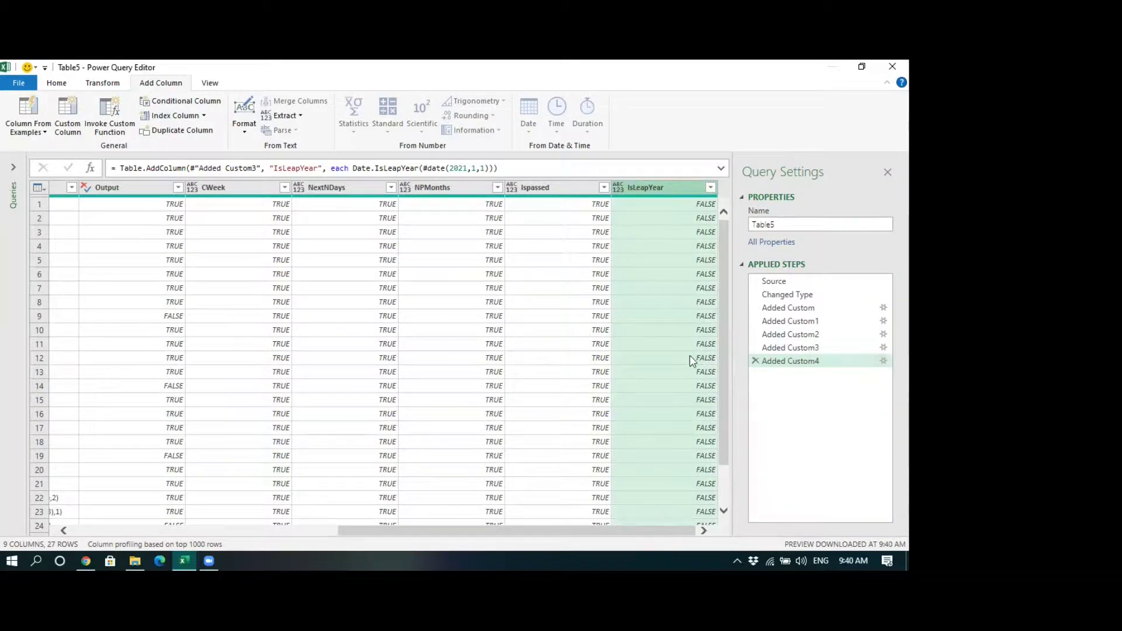
Edit the IsLeapYear column's formula to use the year 2020 and inspect a recalculated value
click(874, 362)
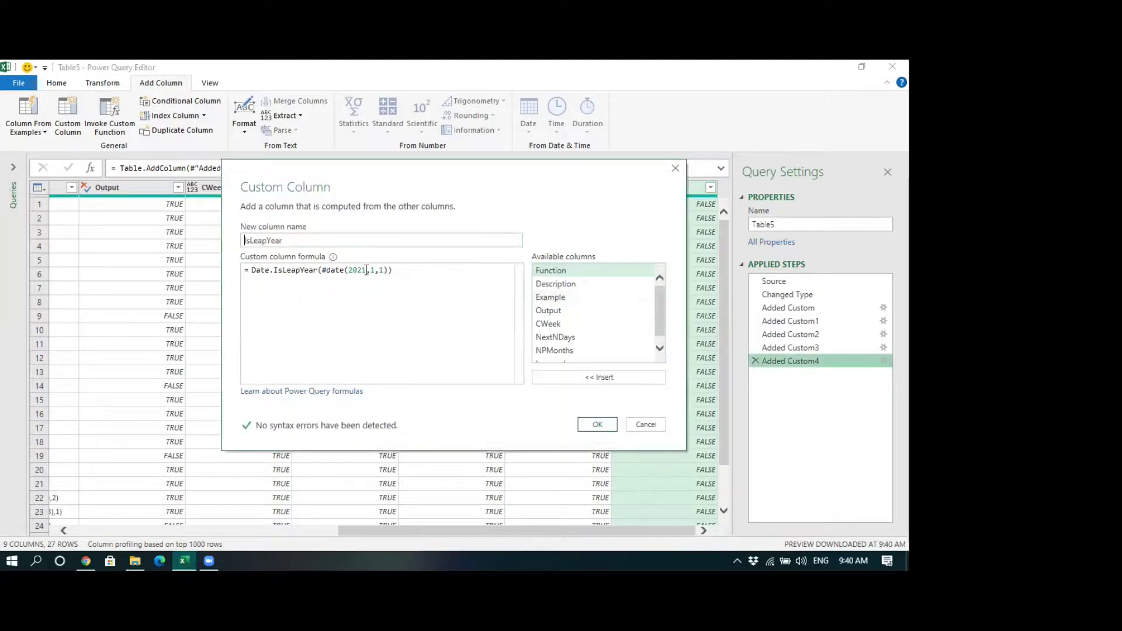
key(BackSpace)
text(0)
click(597, 424)
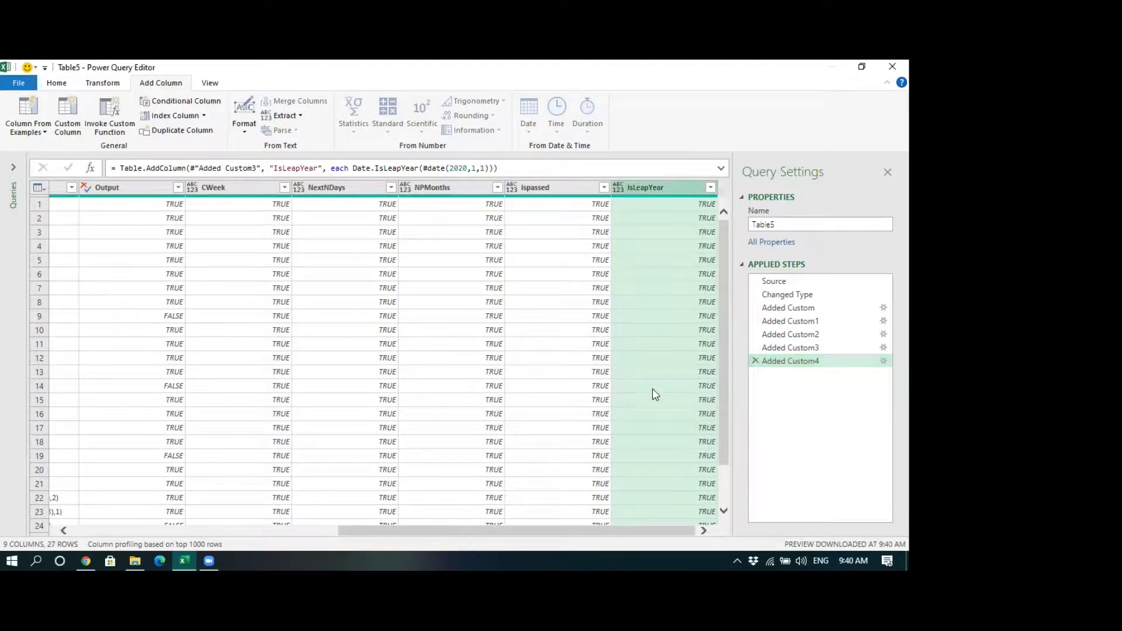
click(636, 345)
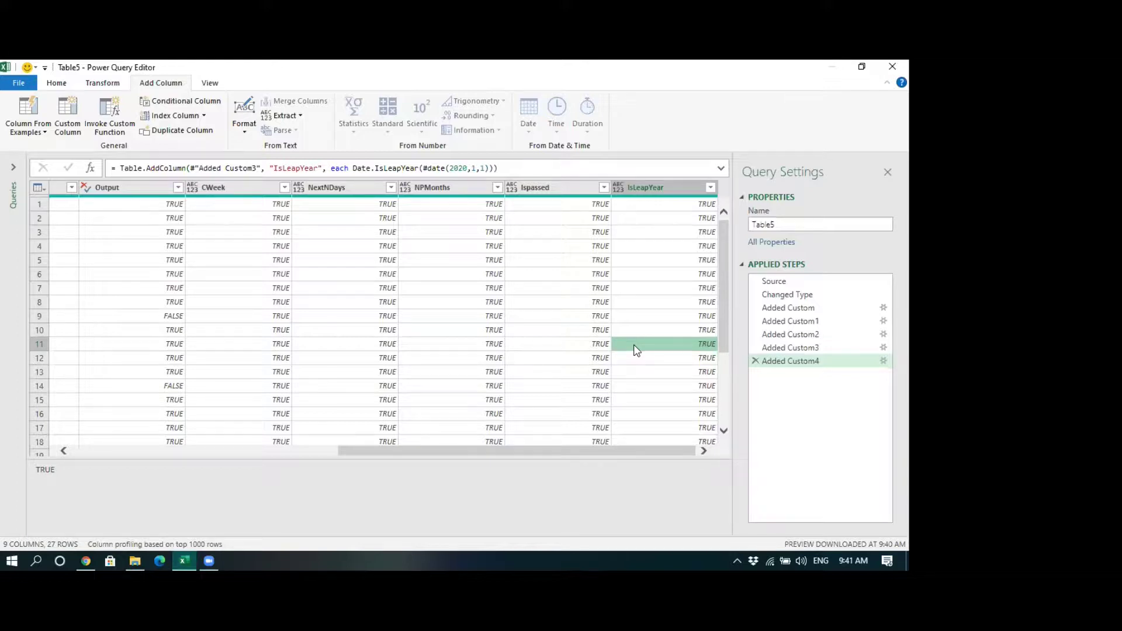
Load the query as a table into the existing Date Validation sheet at cell B35 and dismiss the list of workbook queries
click(58, 85)
click(25, 131)
click(47, 164)
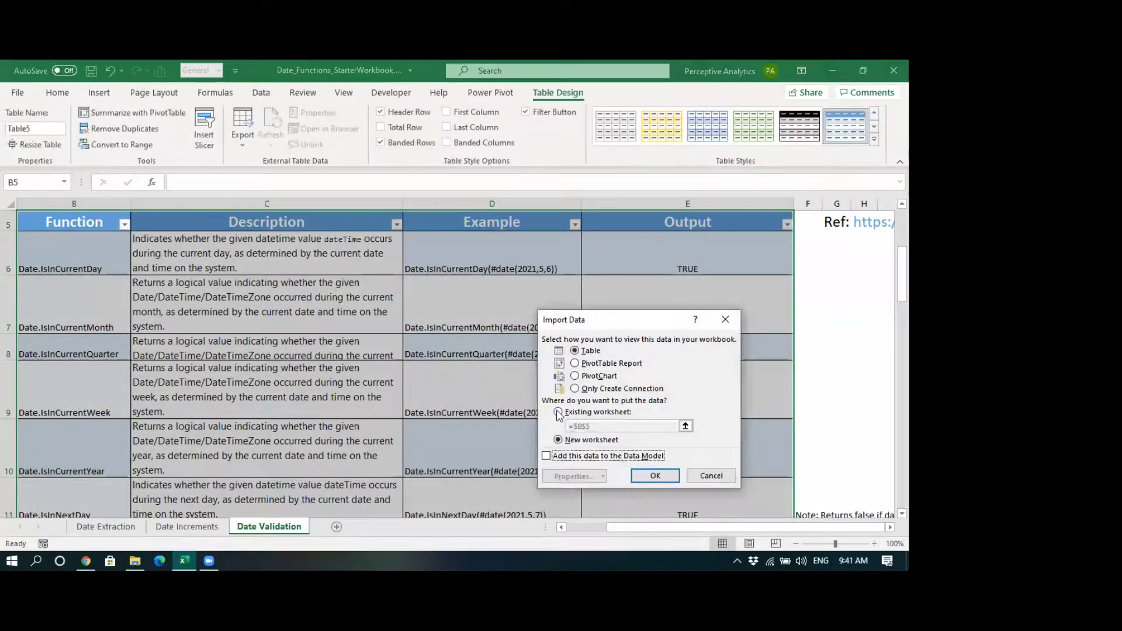
click(558, 412)
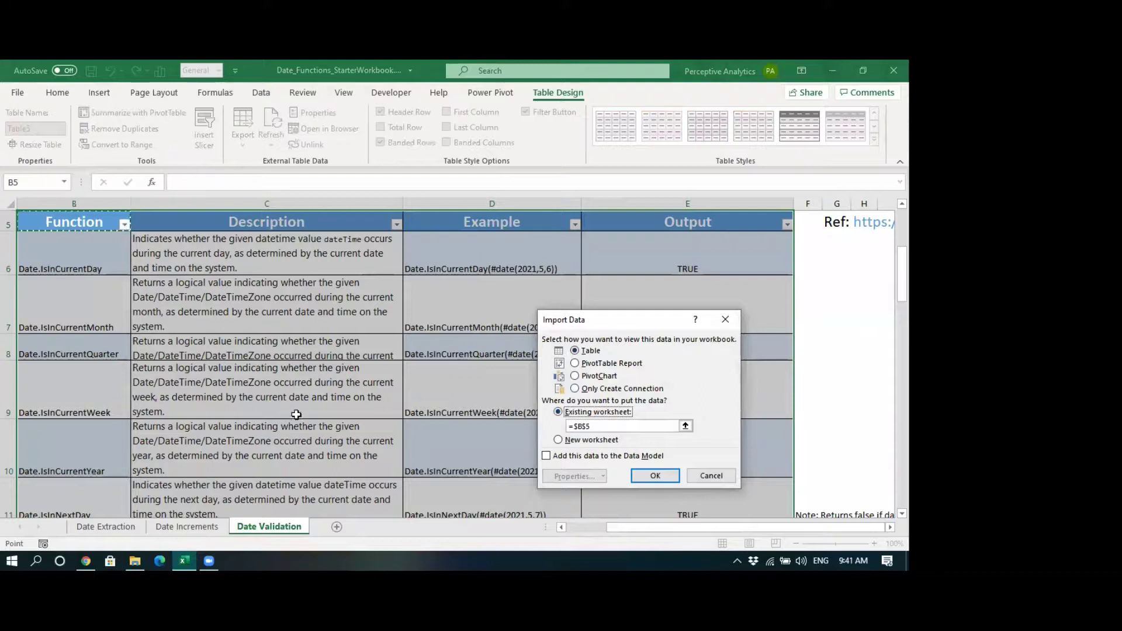
scroll(238, 430, down, 5)
scroll(238, 431, down, 5)
click(41, 273)
click(646, 472)
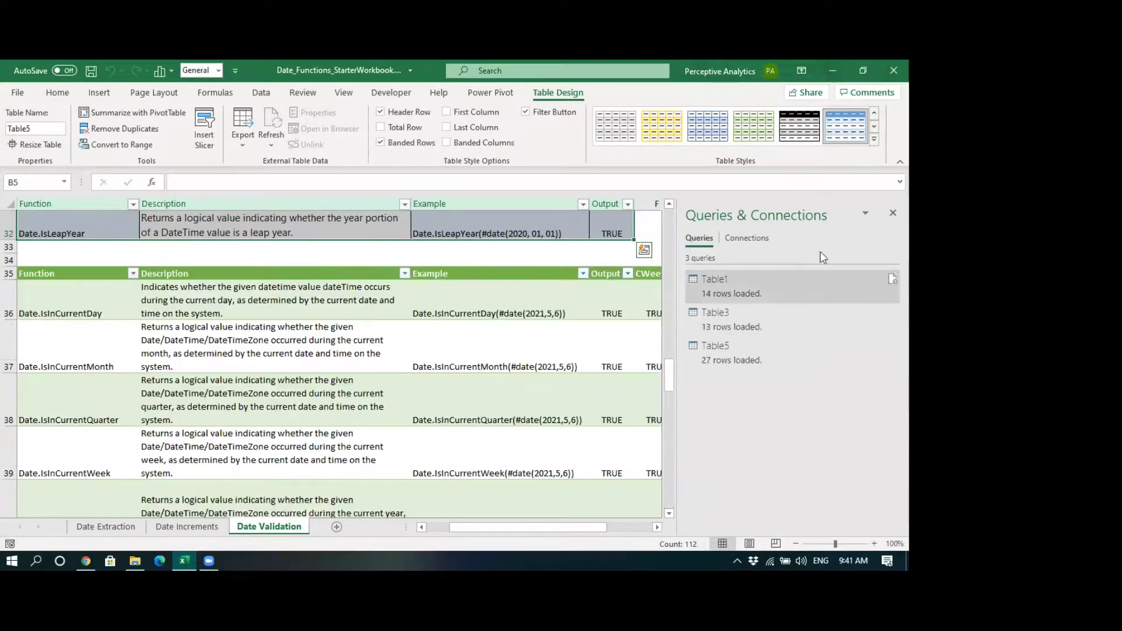
click(892, 213)
click(760, 247)
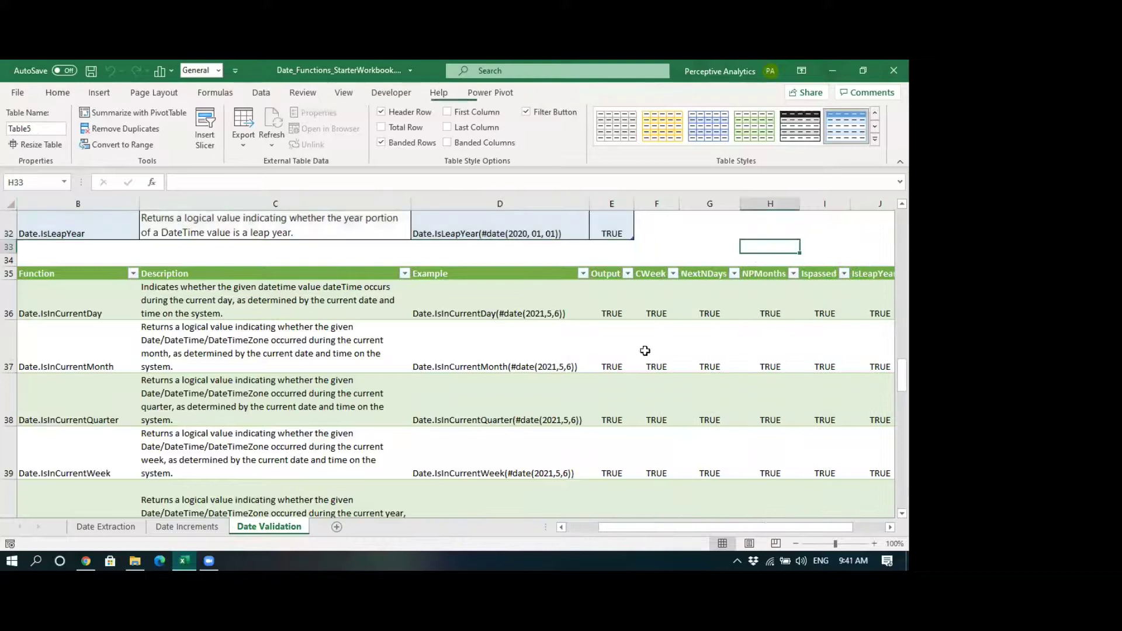
Look over the start of the Date Validation sheet and review the functions listed on the Date Extraction sheet
scroll(334, 374, up, 1)
scroll(333, 374, up, 10)
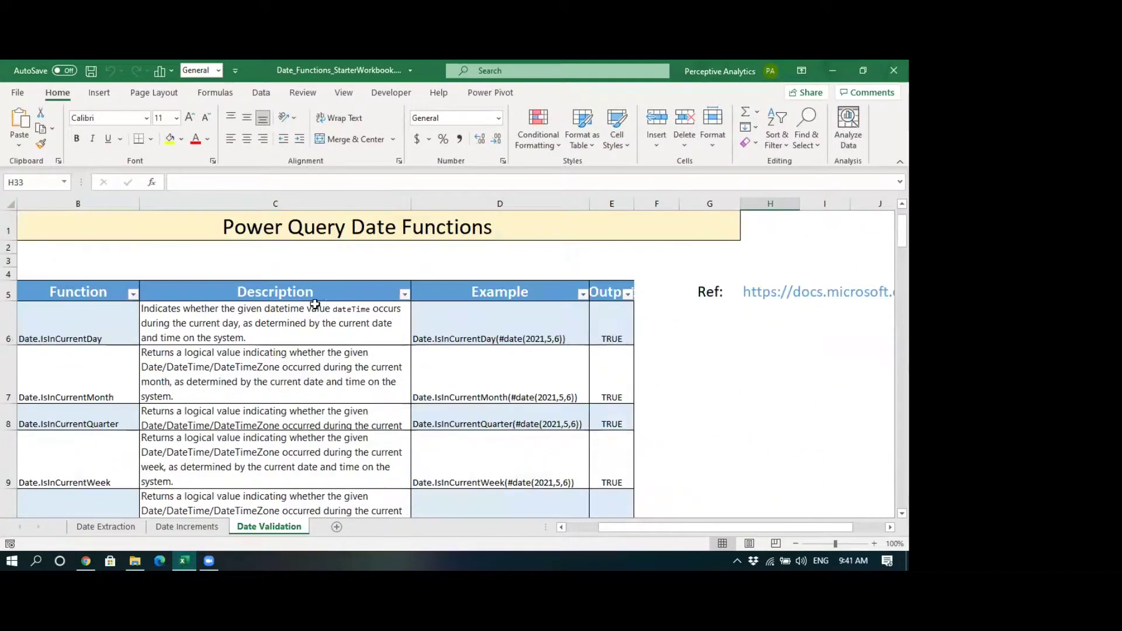
click(560, 527)
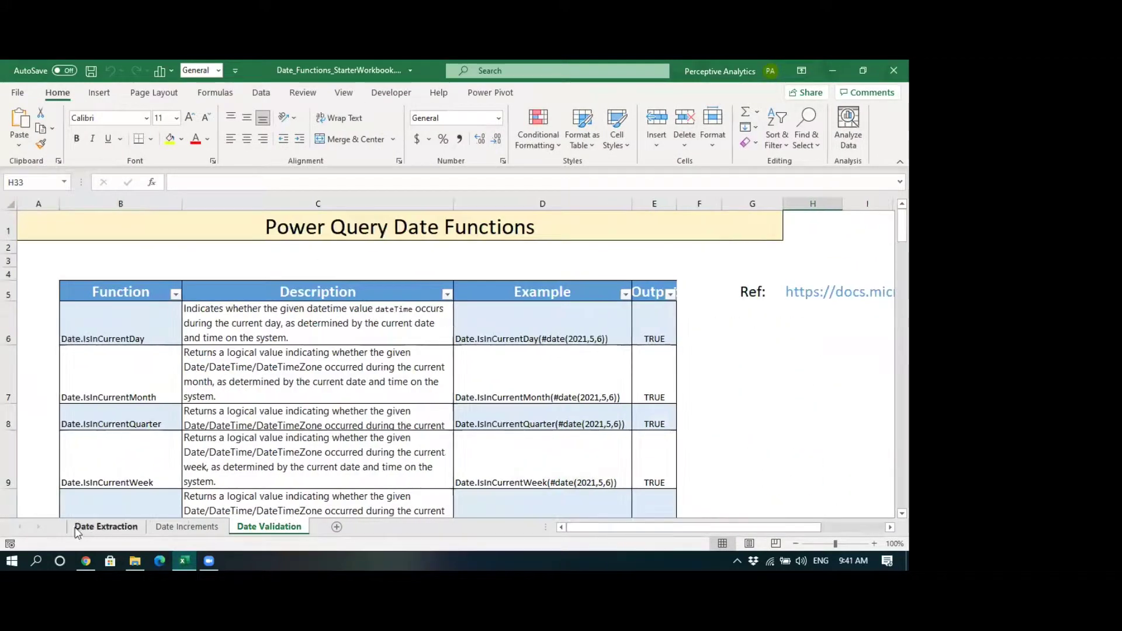
click(105, 527)
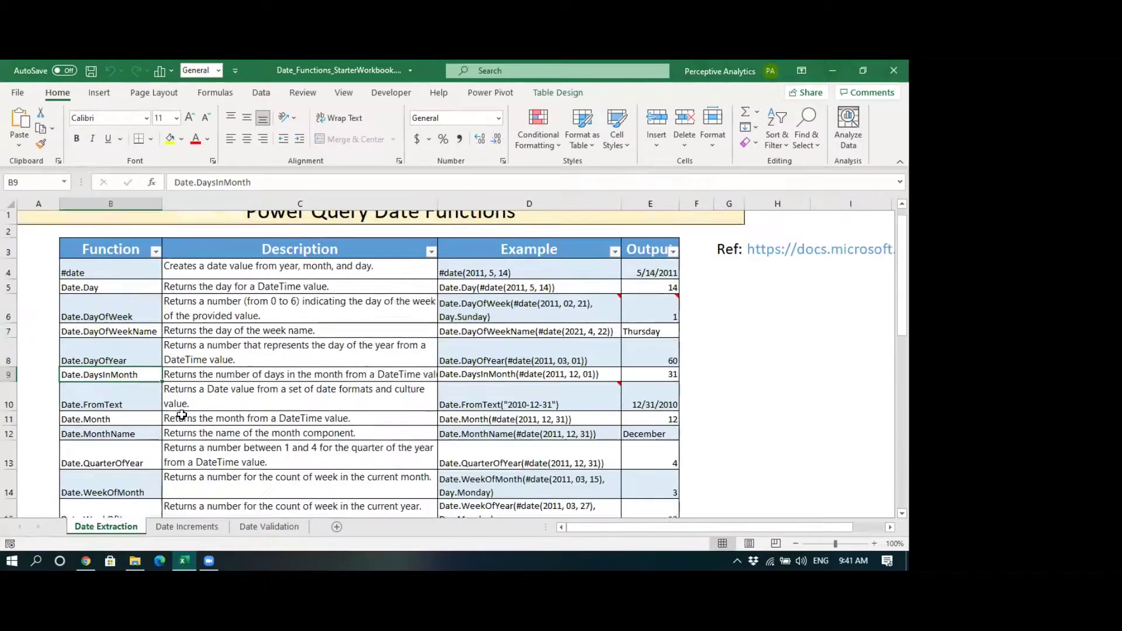
scroll(415, 240, up, 1)
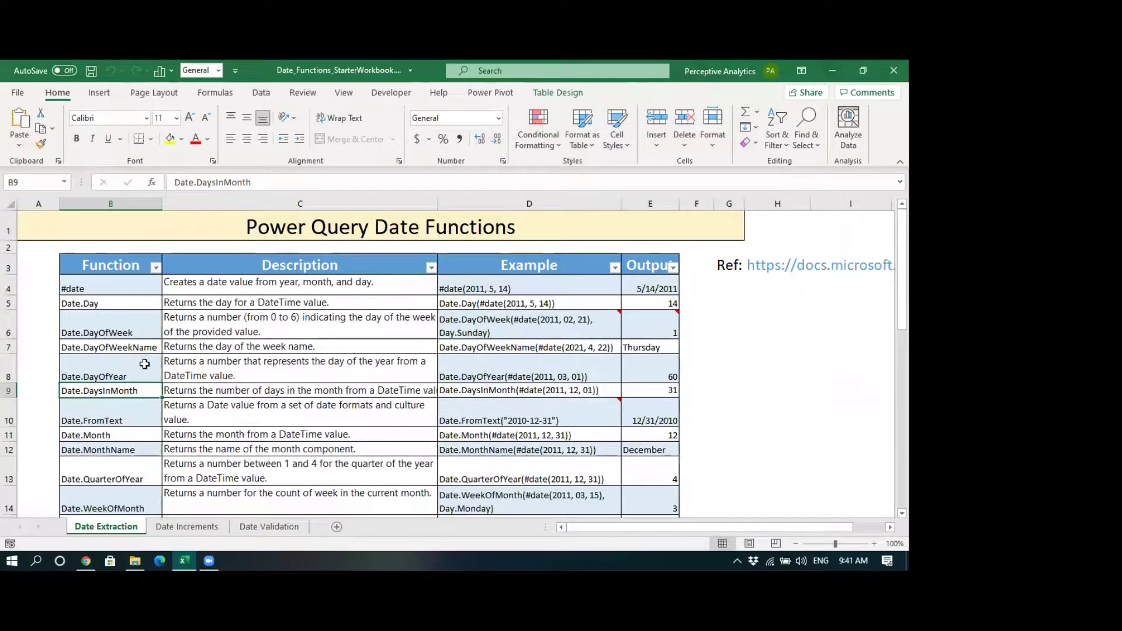
scroll(144, 364, down, 5)
scroll(143, 368, up, 5)
Review the functions on the Date Increments sheet, from Date.AddDays through Date.StartOfYear
click(182, 527)
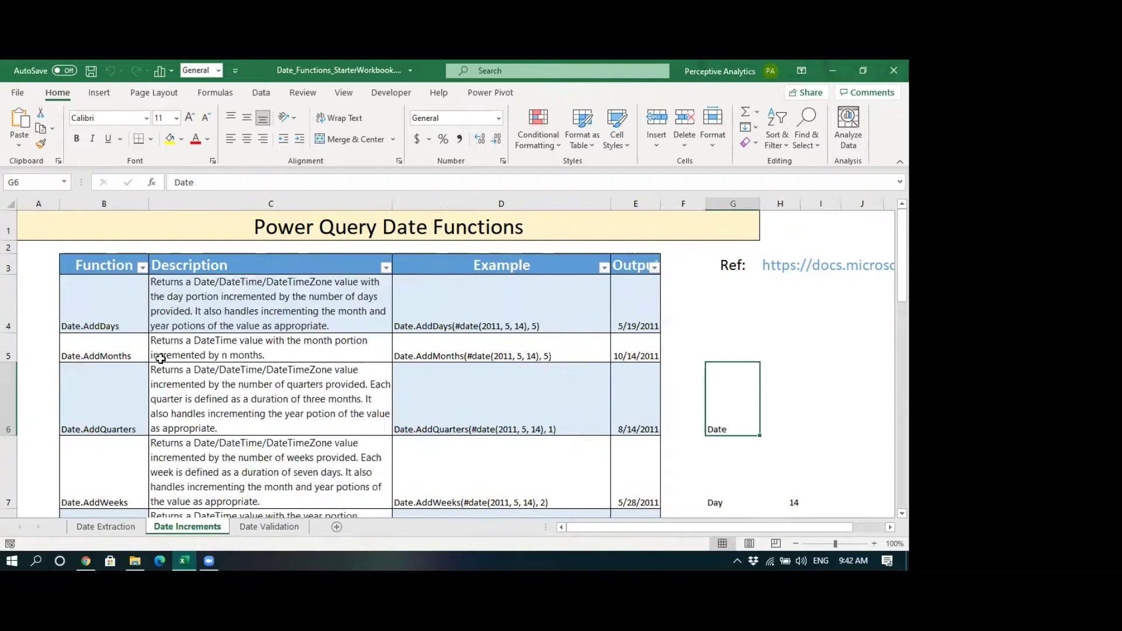
scroll(128, 348, down, 3)
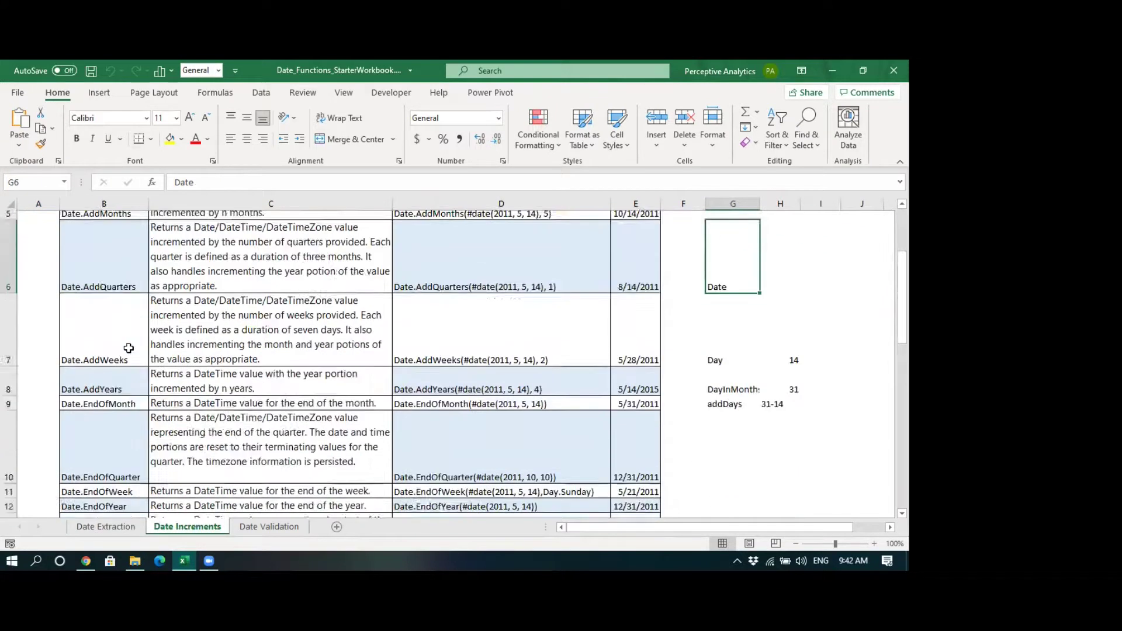
scroll(129, 349, down, 1)
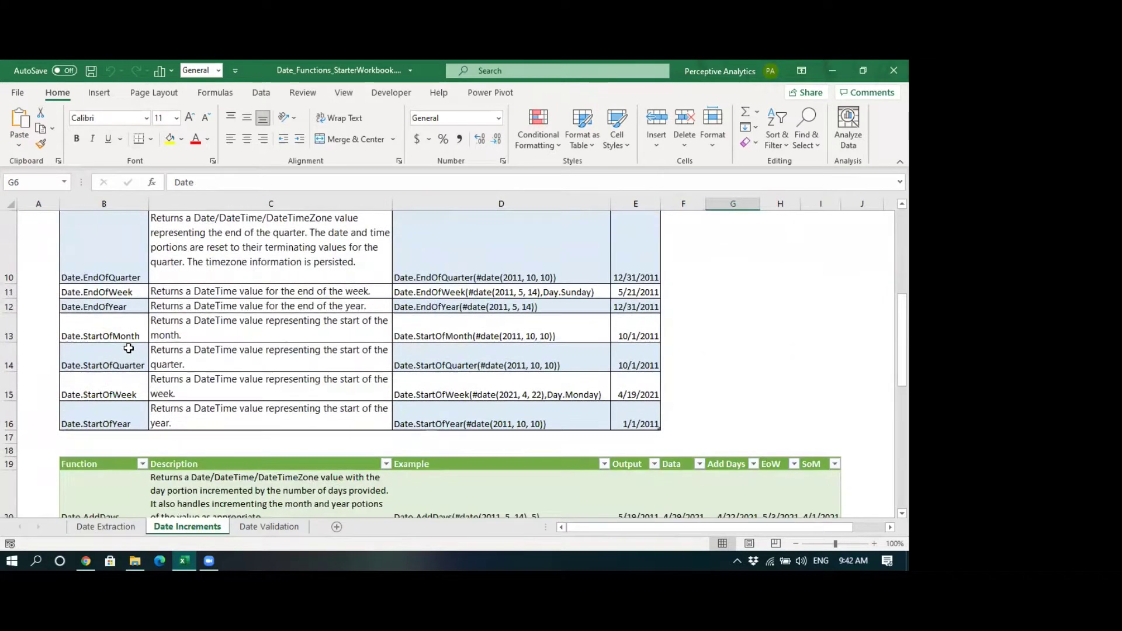
scroll(129, 348, up, 1)
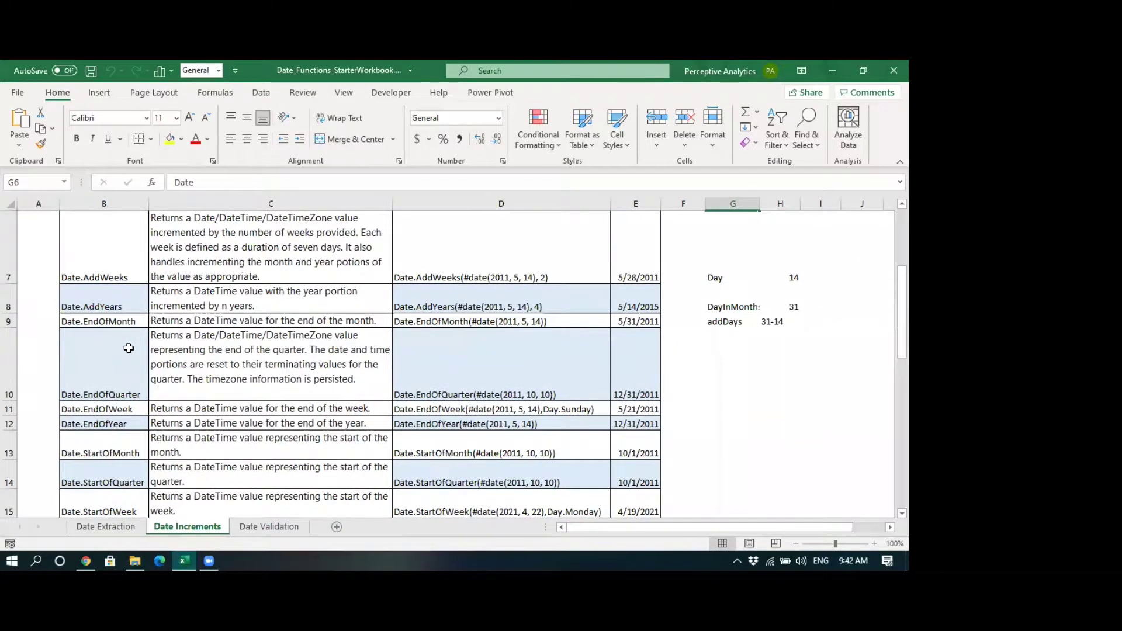
scroll(128, 348, up, 2)
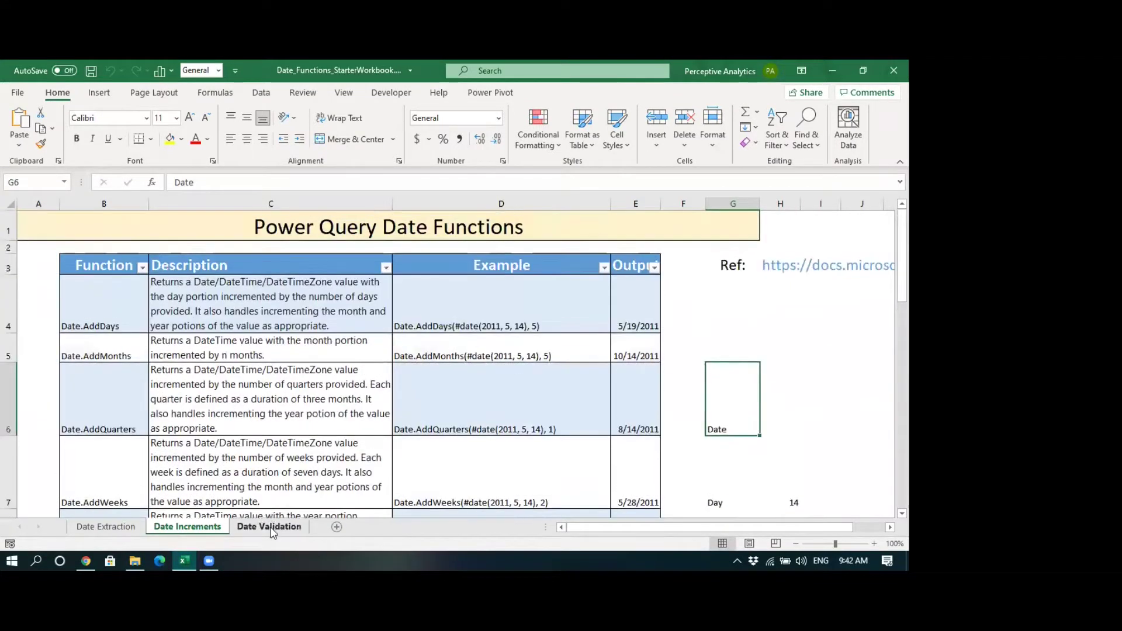
Return to the Date Validation sheet and view the description of Date.IsInCurrentMonth
click(270, 527)
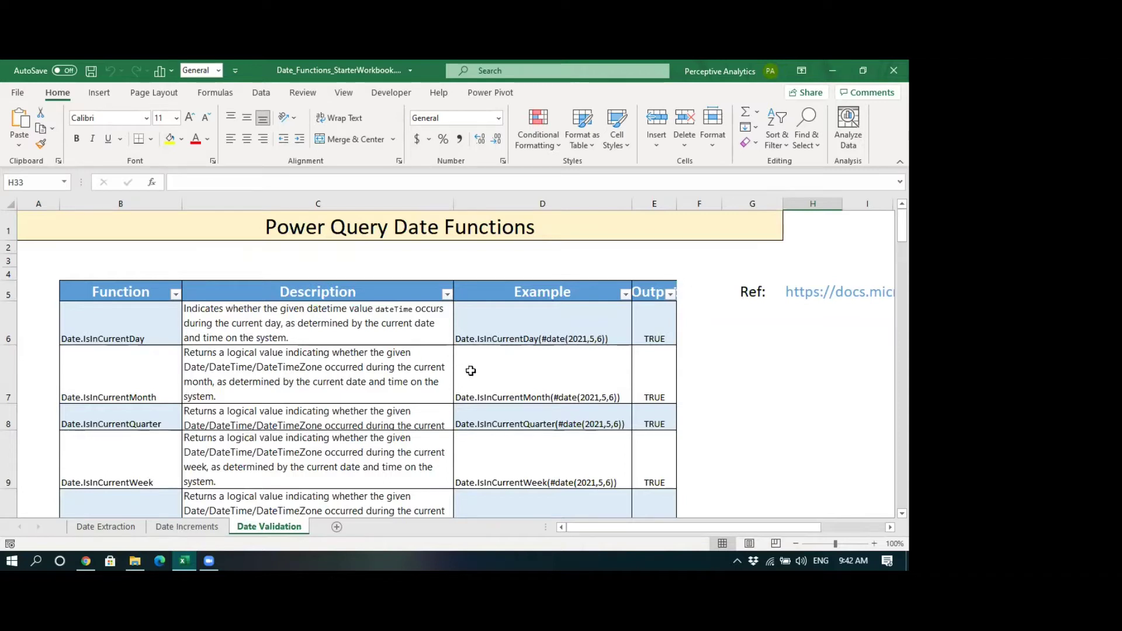
click(319, 367)
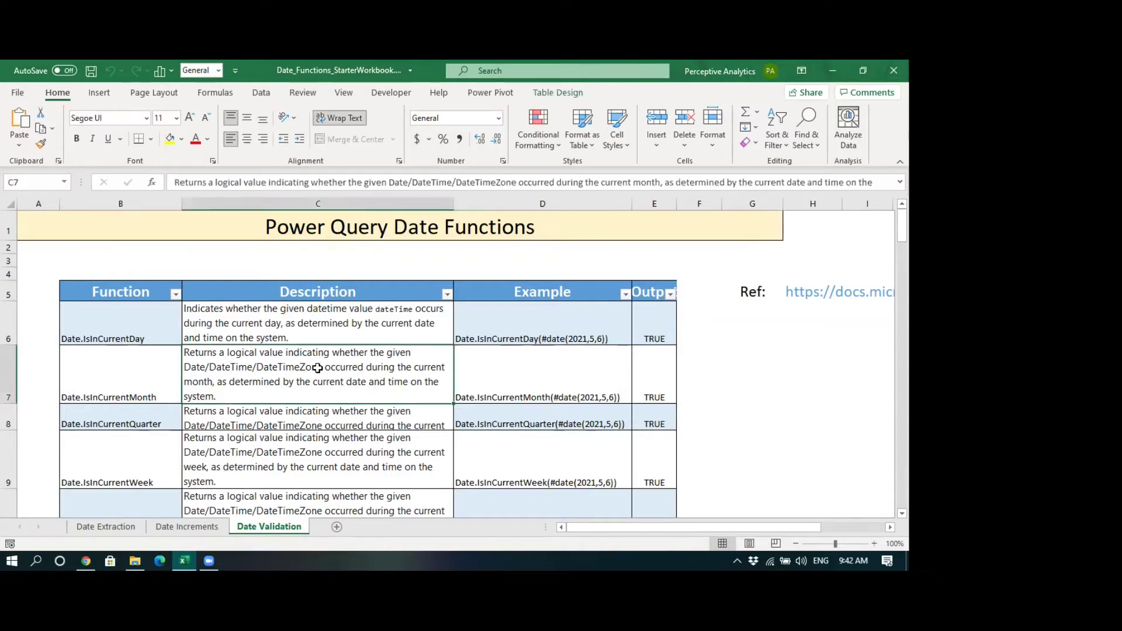
scroll(318, 367, down, 1)
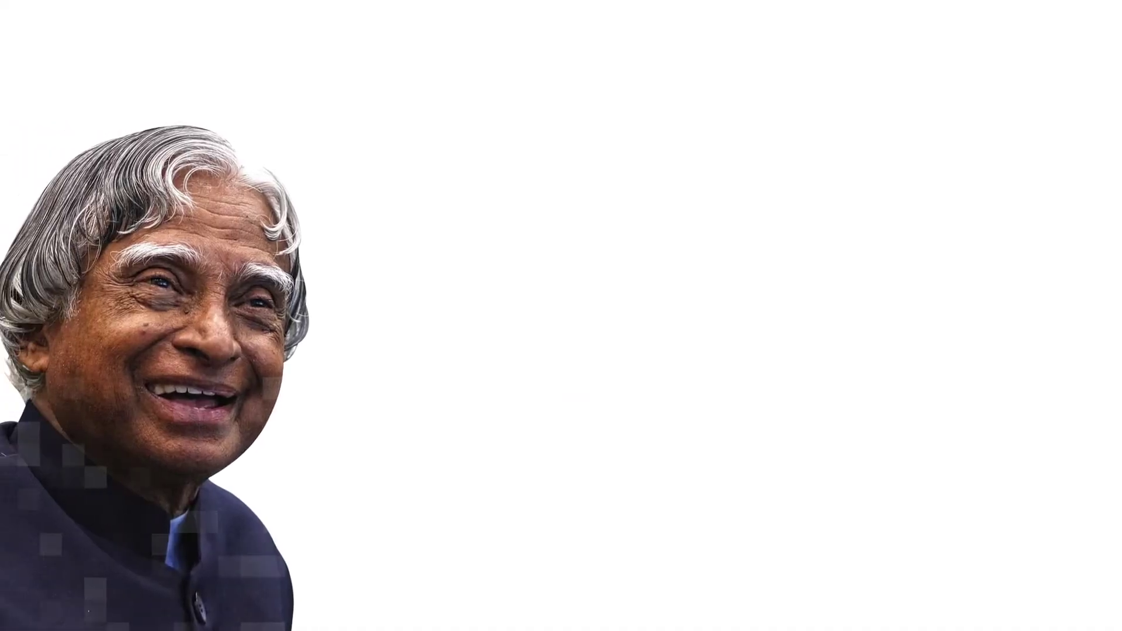